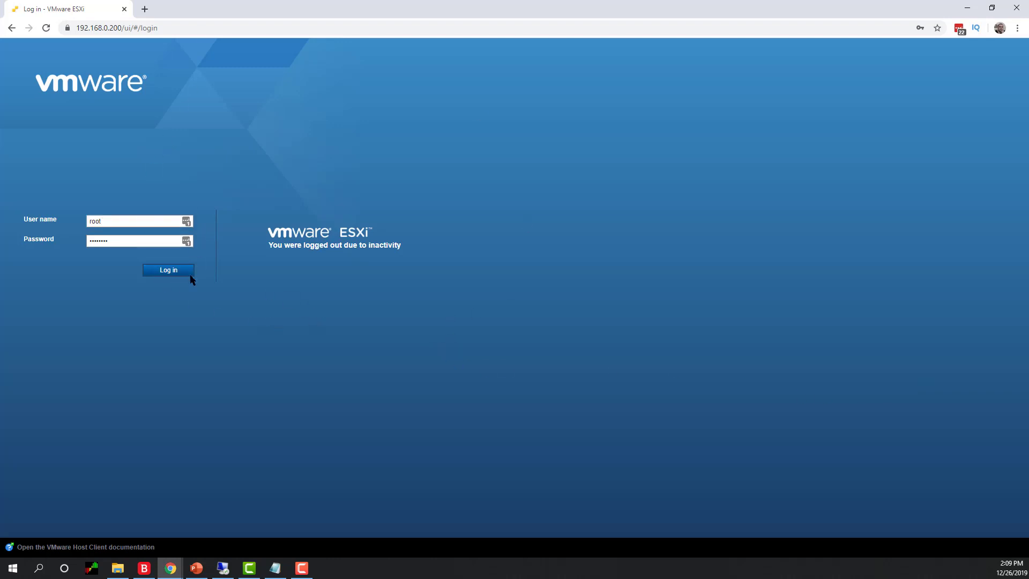
# - Submit the ESXi host login, then reload the stalled page from the host's address
pyautogui.click(168, 270)
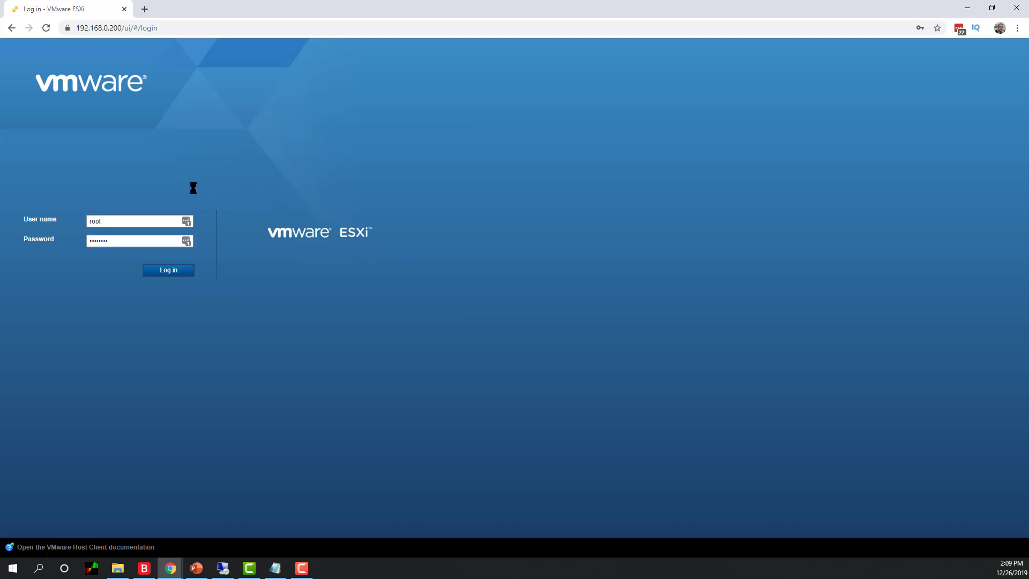
pyautogui.click(47, 30)
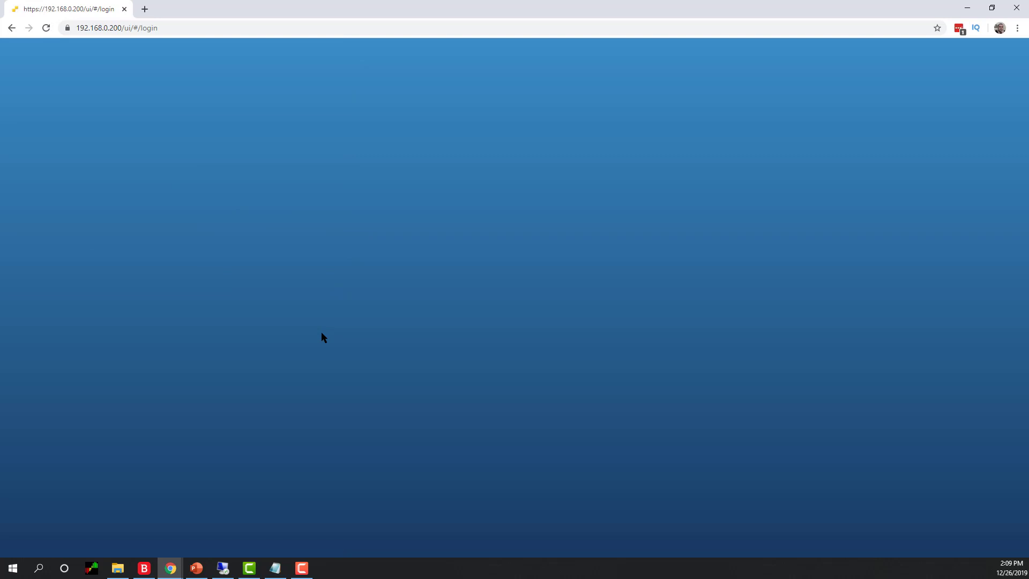
pyautogui.click(45, 27)
pyautogui.click(208, 29)
pyautogui.click(207, 29)
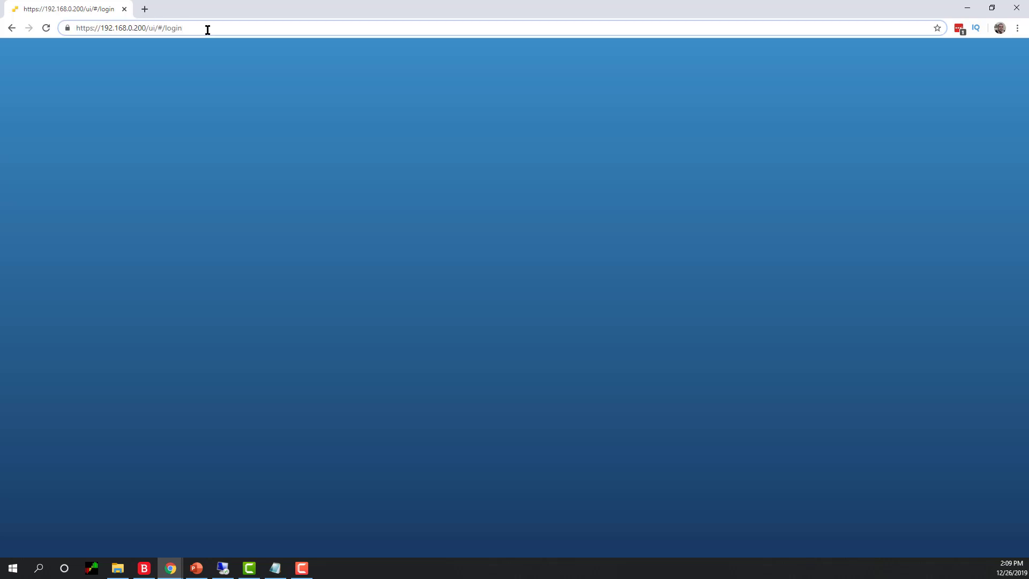
pyautogui.press('Return')
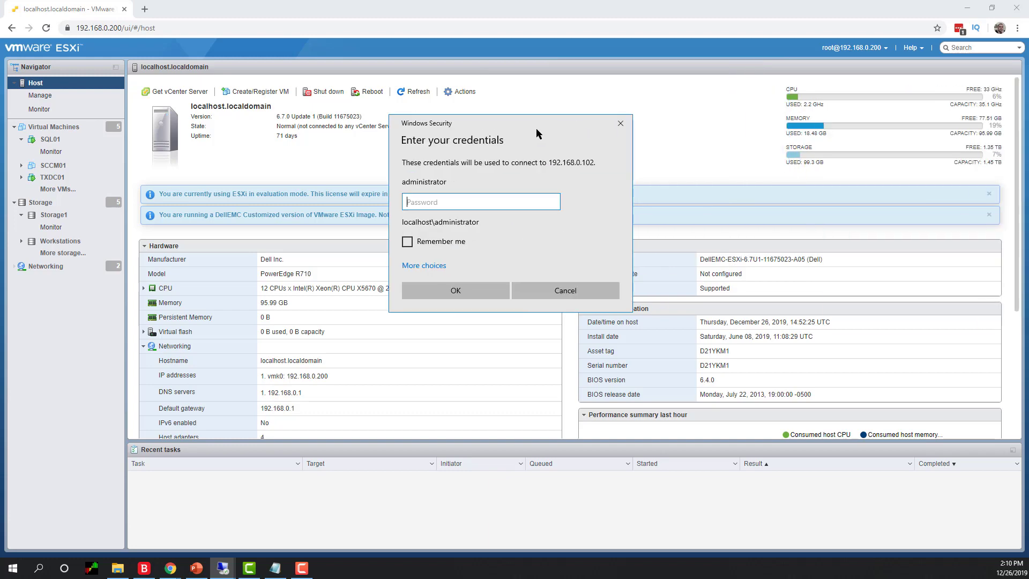
# - Minimize the browser and enter the administrator password to connect to 192.168.0.102
pyautogui.click(967, 7)
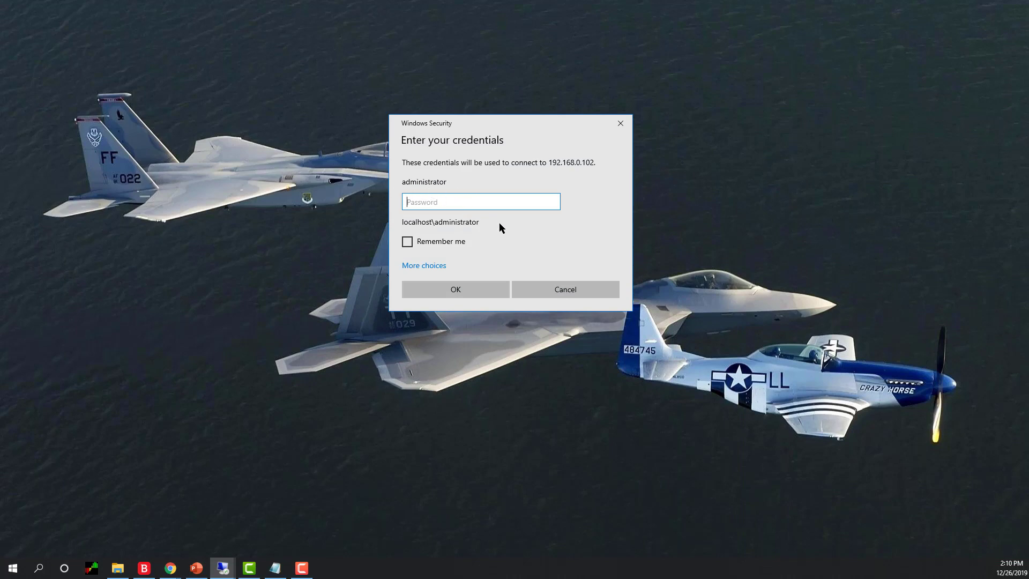
pyautogui.write('********')
pyautogui.press('Return')
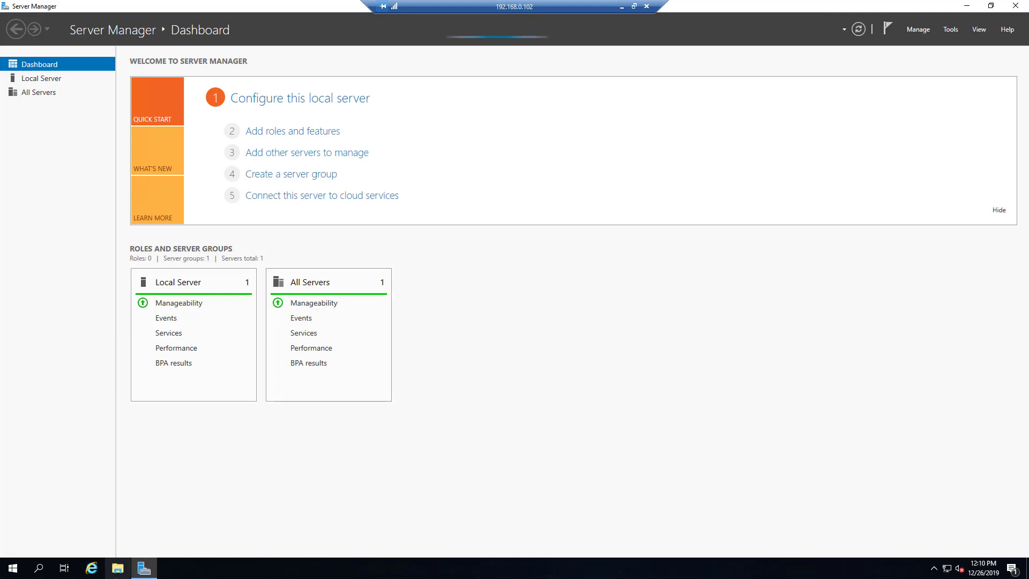
# - Browse to Local Disk (C:) in File Explorer
pyautogui.click(118, 569)
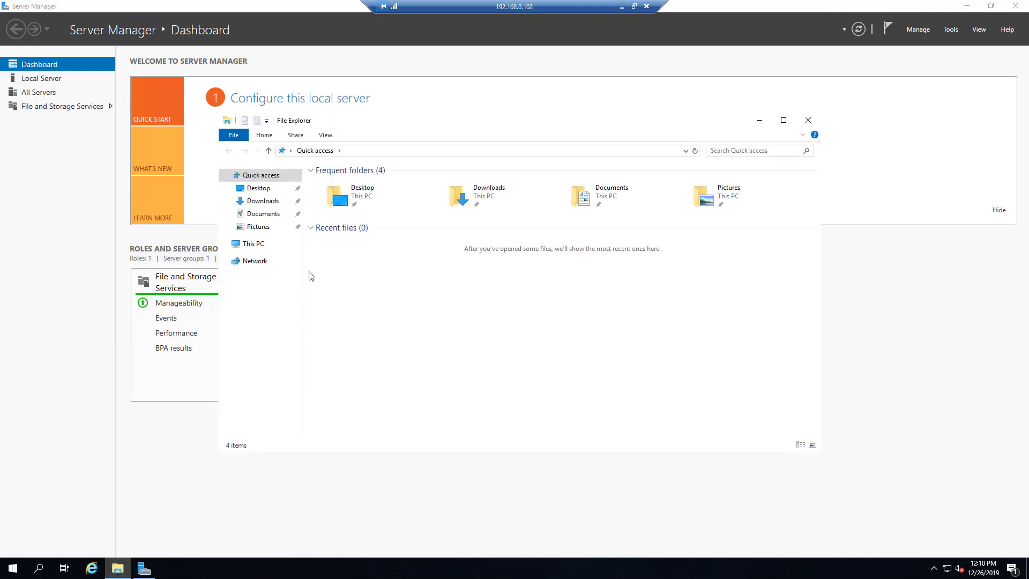
pyautogui.doubleClick(352, 200)
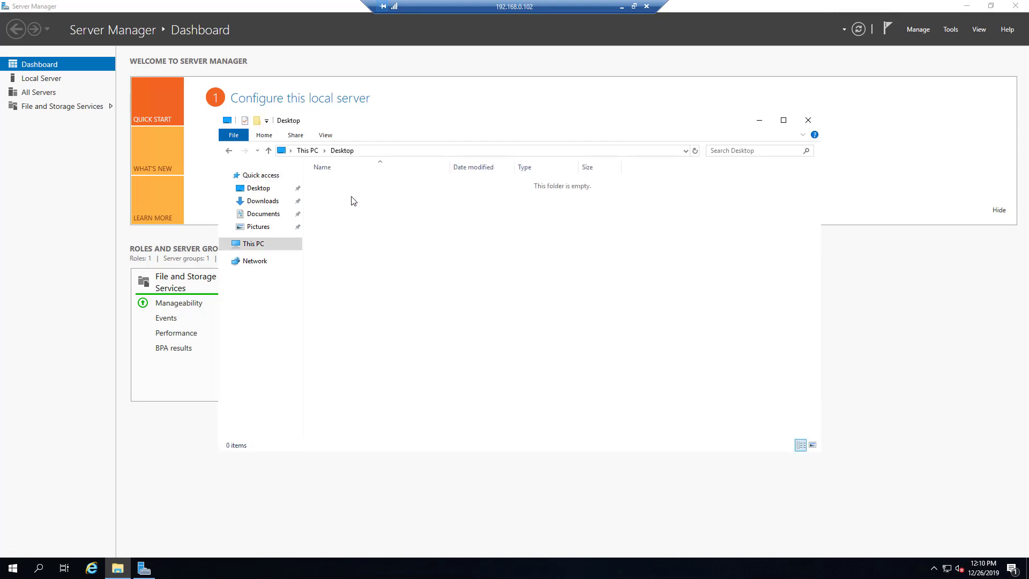
pyautogui.click(262, 244)
pyautogui.doubleClick(364, 290)
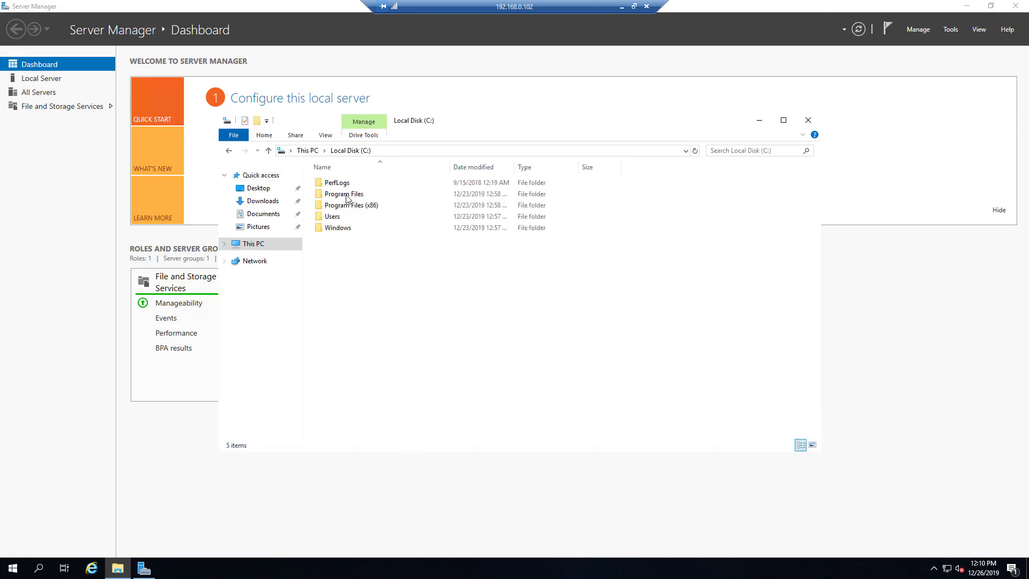
# - Create a folder named Installation_Media on C:, open it, then minimize the window
pyautogui.rightClick(378, 354)
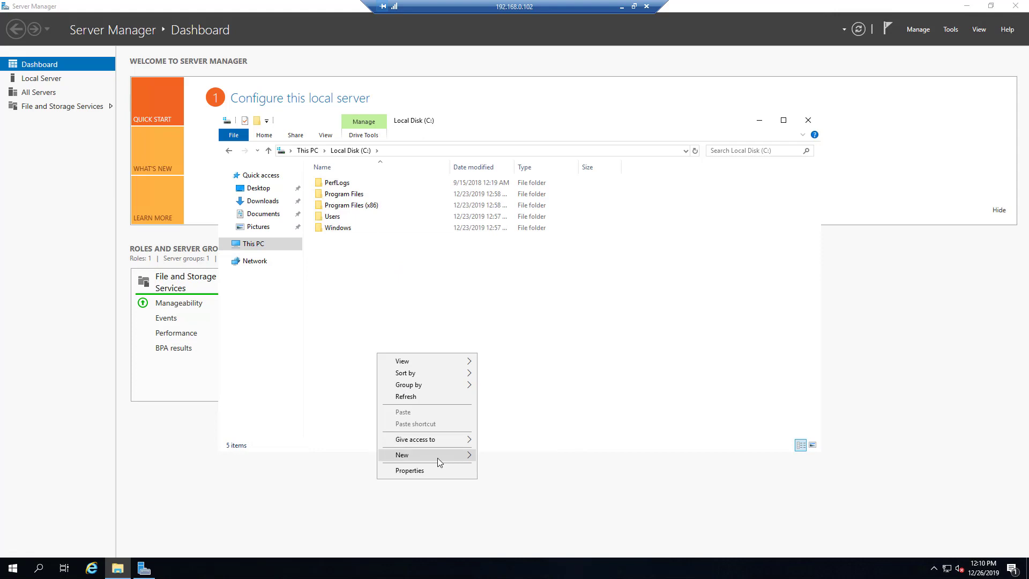
pyautogui.moveTo(437, 456)
pyautogui.click(523, 456)
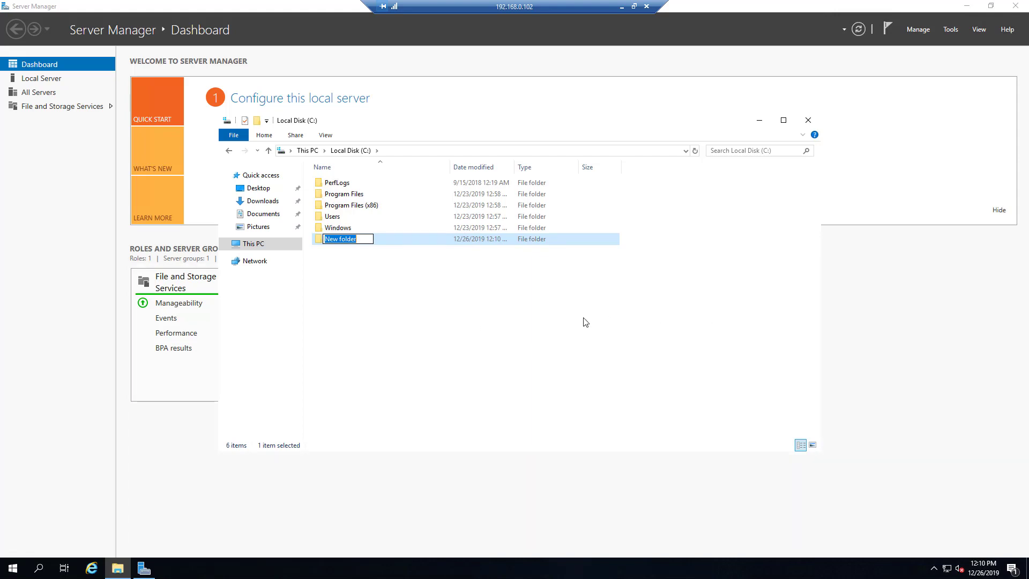
pyautogui.write('Install')
pyautogui.write('ed_')
pyautogui.press('BackSpace')
pyautogui.press('BackSpace')
pyautogui.press('BackSpace')
pyautogui.write('ation_Media')
pyautogui.press('Return')
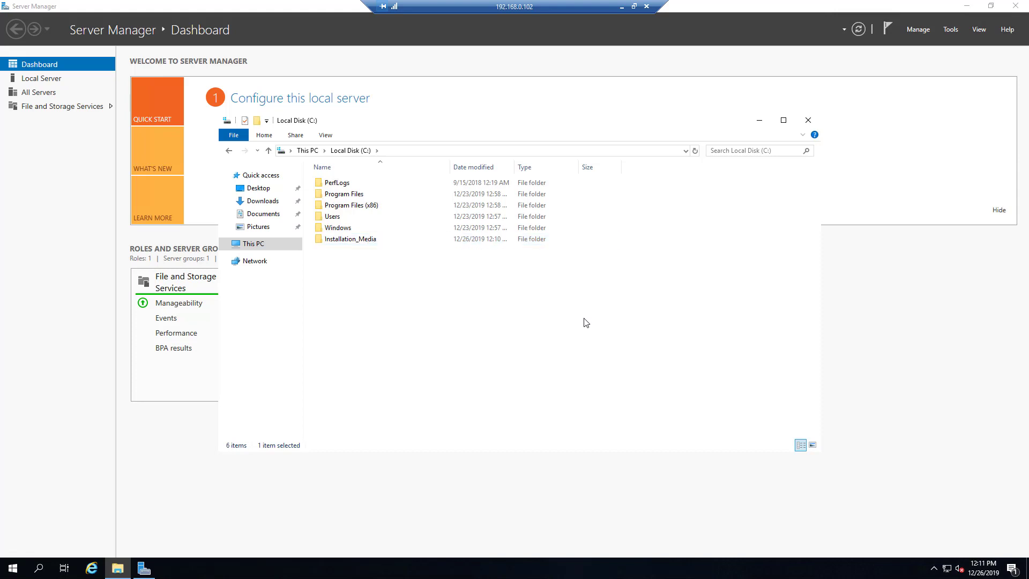
pyautogui.doubleClick(353, 240)
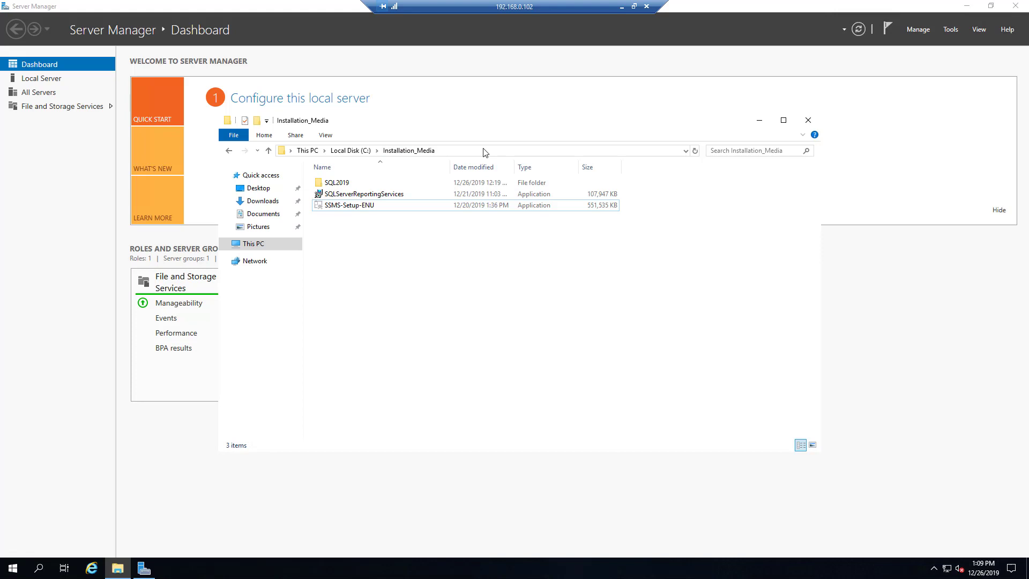
pyautogui.click(759, 120)
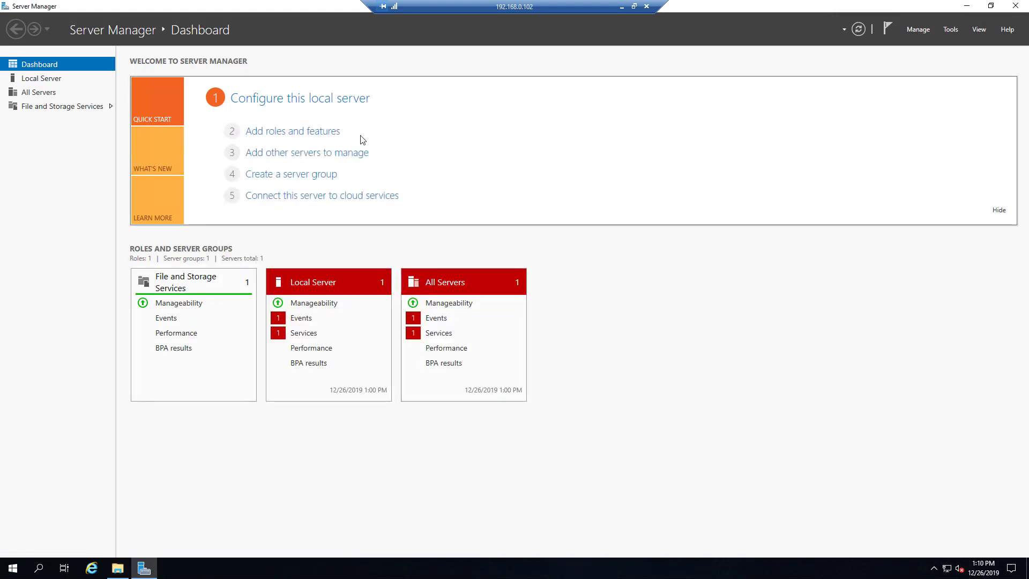
# - Change the Local Server's membership from WORKGROUP to the bibitech.com domain
pyautogui.click(39, 82)
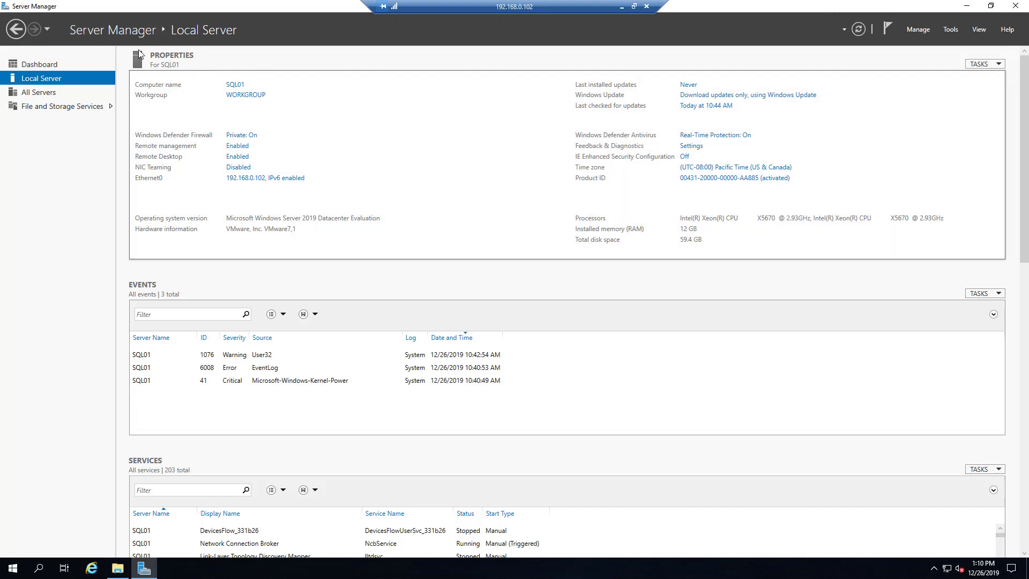
pyautogui.click(253, 99)
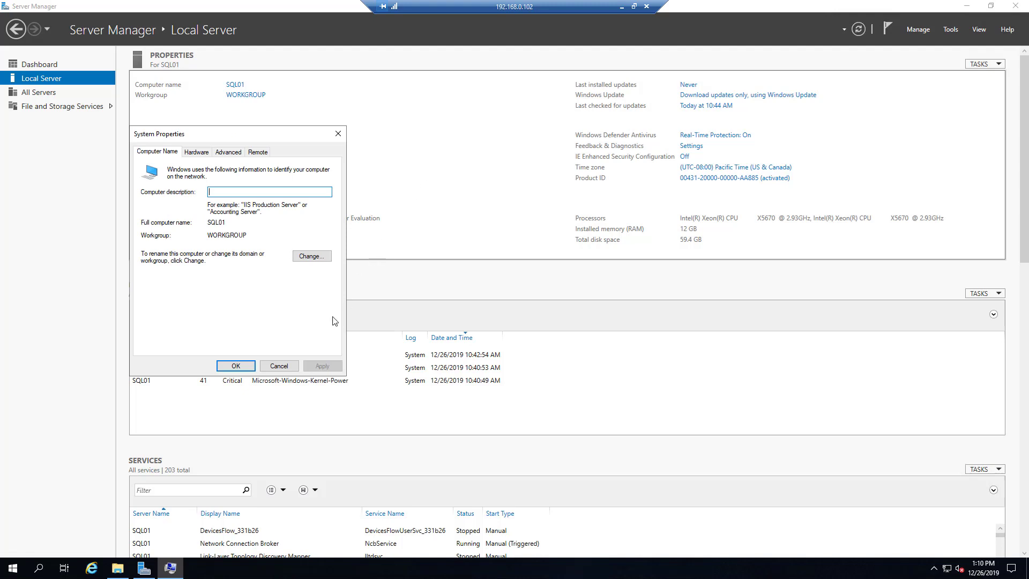
pyautogui.moveTo(237, 137); pyautogui.dragTo(305, 141)
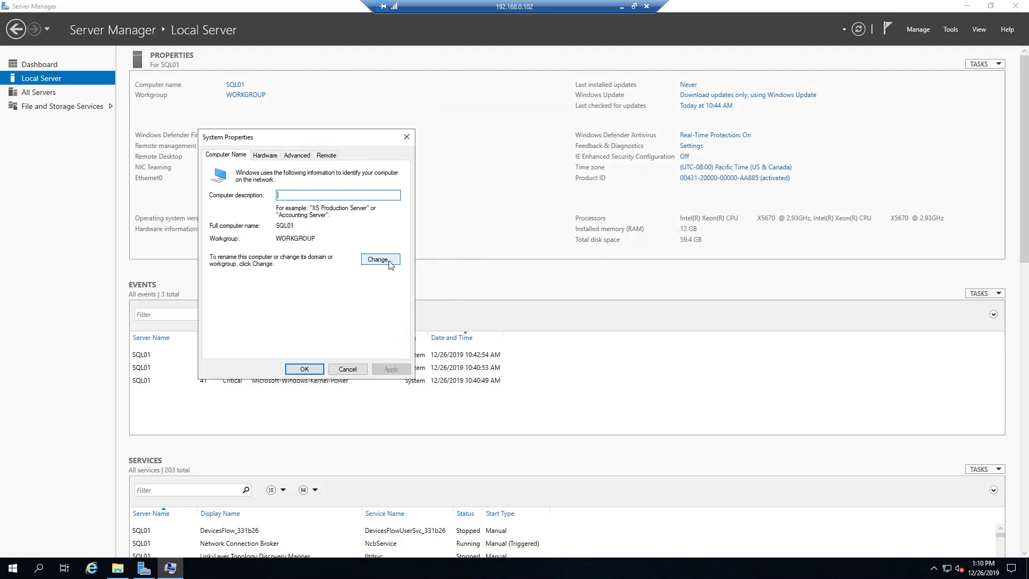
pyautogui.click(386, 259)
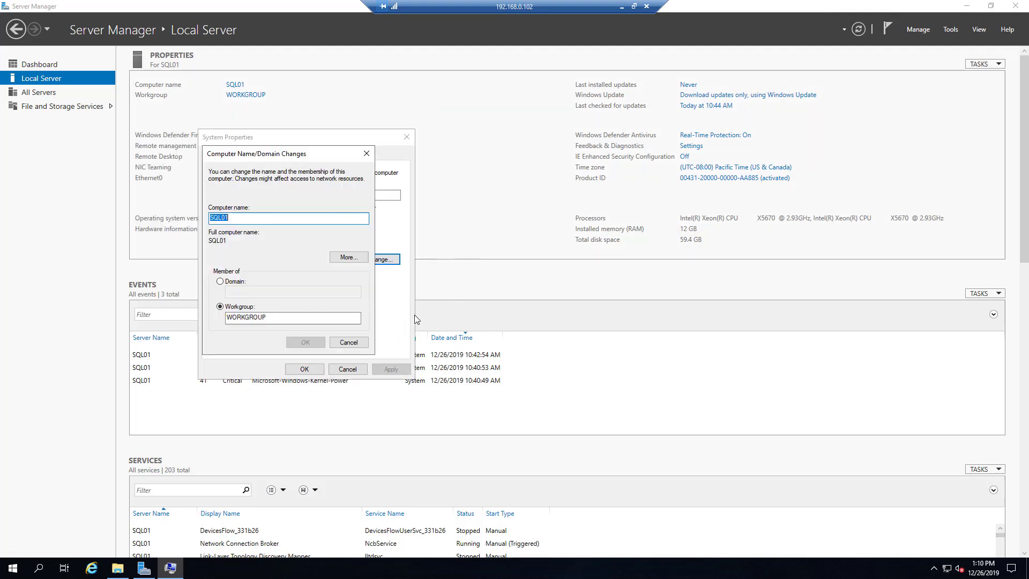
pyautogui.click(229, 283)
pyautogui.write('bib')
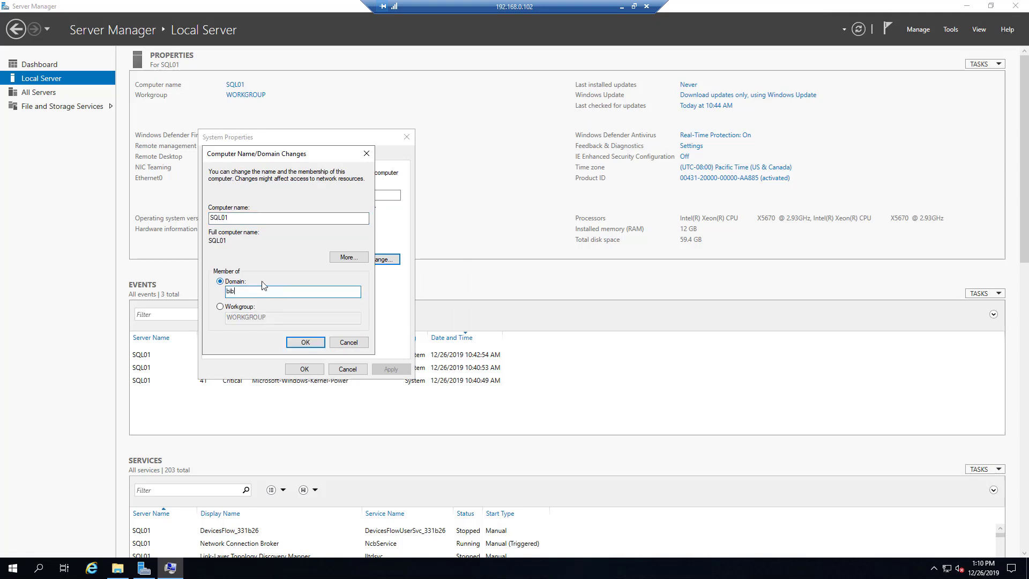
pyautogui.write('itech.com')
pyautogui.click(299, 343)
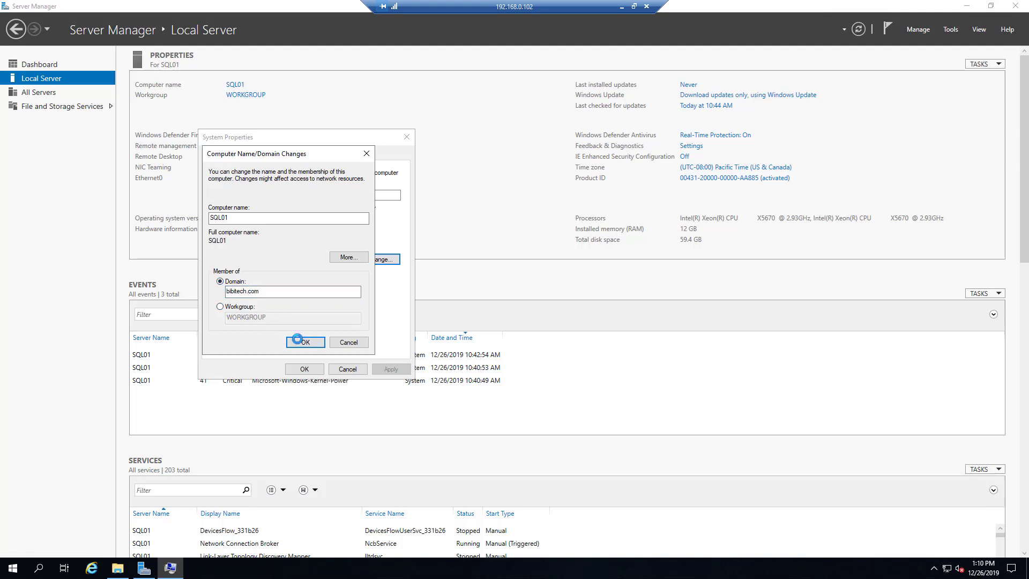
# - Authenticate with the domain admin account and password, confirm the join, and restart now
pyautogui.write('sc_admin')
pyautogui.press('Tab')
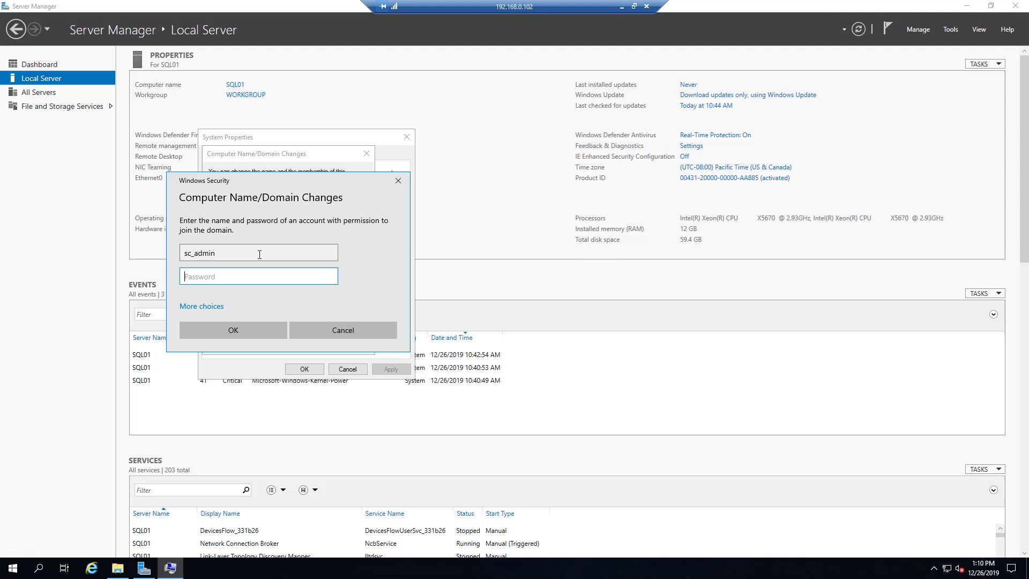
pyautogui.write('P@ssw0rd!')
pyautogui.click(250, 324)
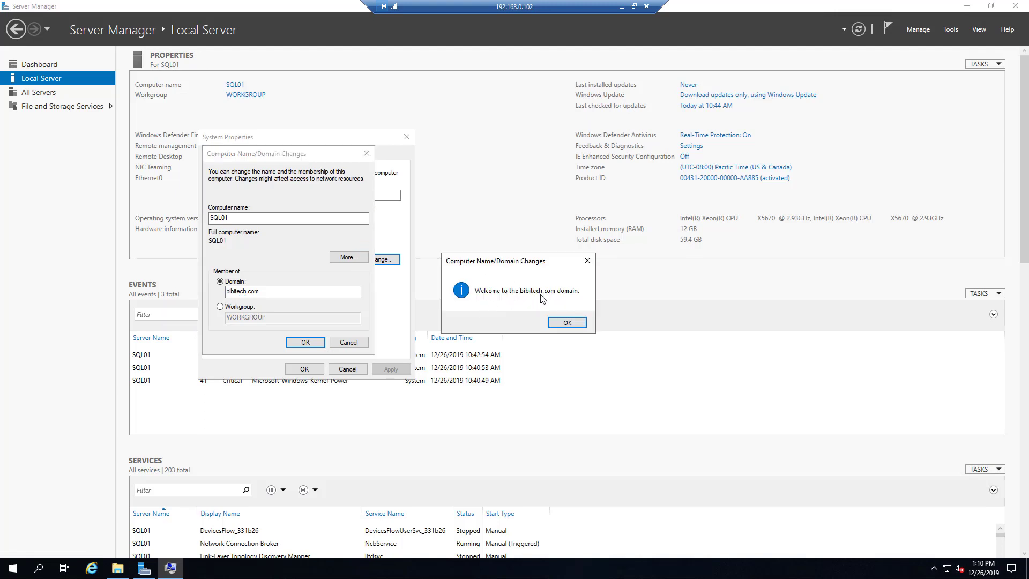
pyautogui.click(582, 323)
pyautogui.click(580, 297)
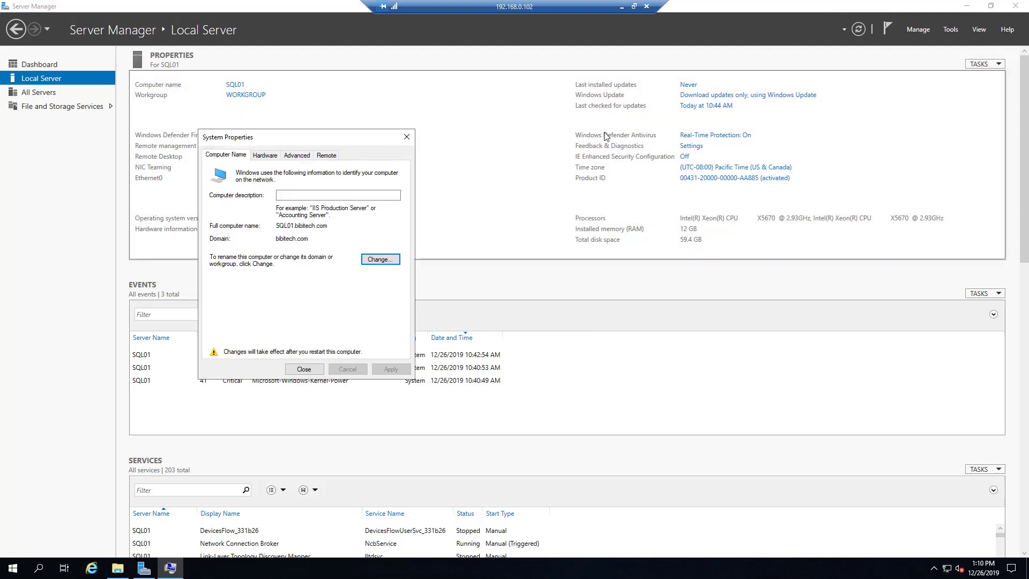
pyautogui.click(303, 369)
pyautogui.click(533, 294)
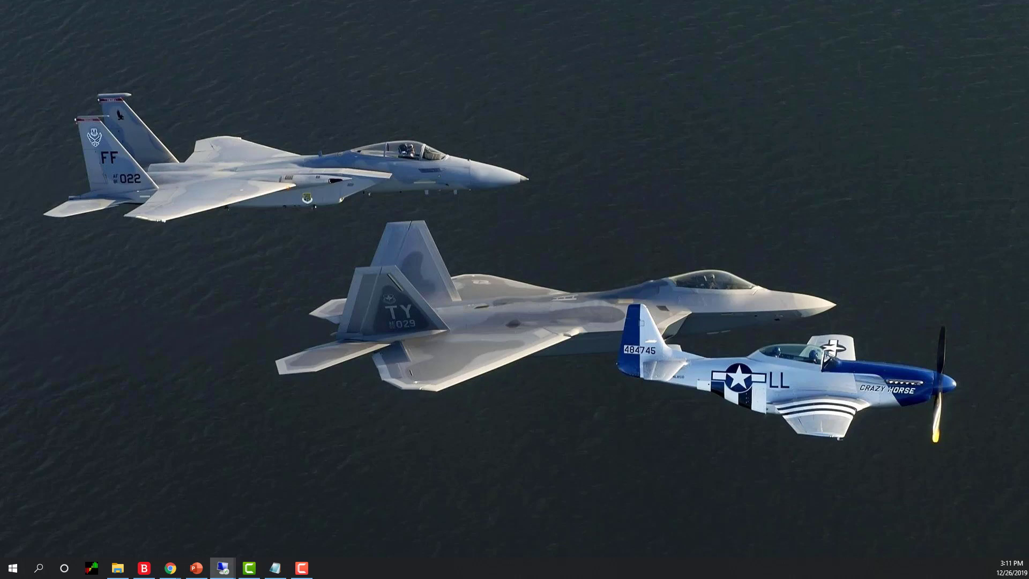
# - Connect to sql01 with the bibitech domain admin account and password, accepting the certificate
pyautogui.moveTo(489, 195); pyautogui.dragTo(360, 212)
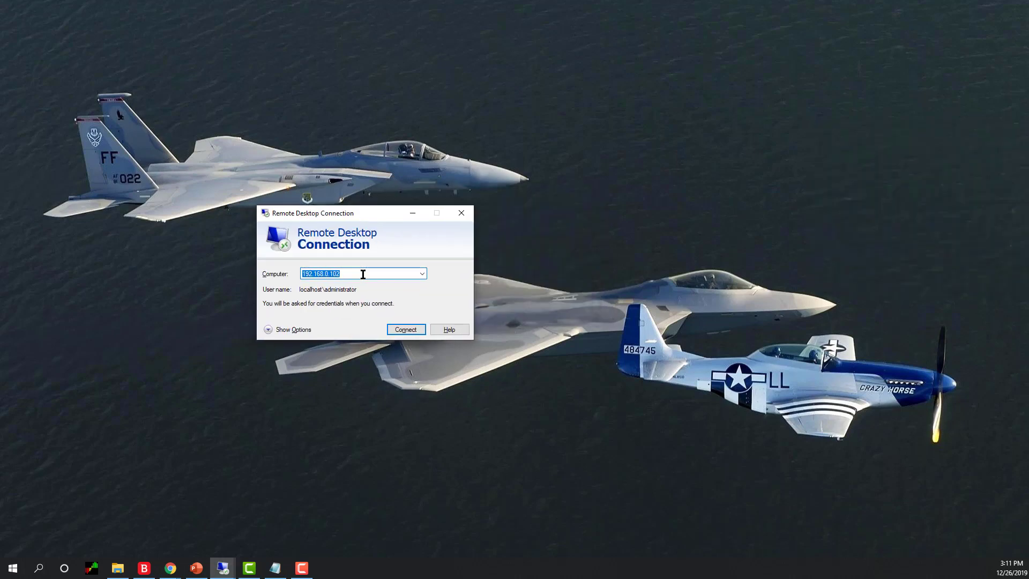
pyautogui.write('sql01')
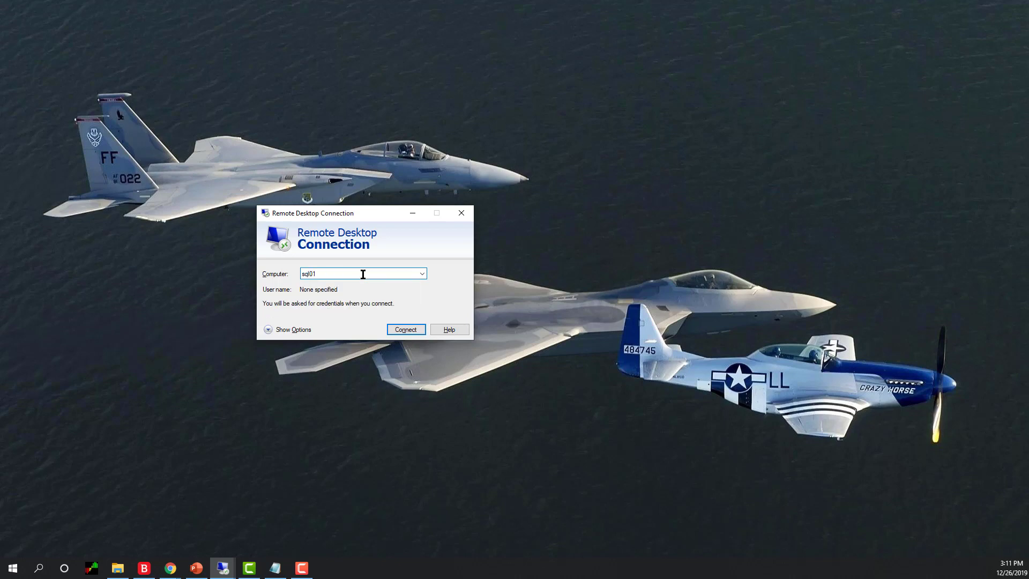
pyautogui.click(405, 329)
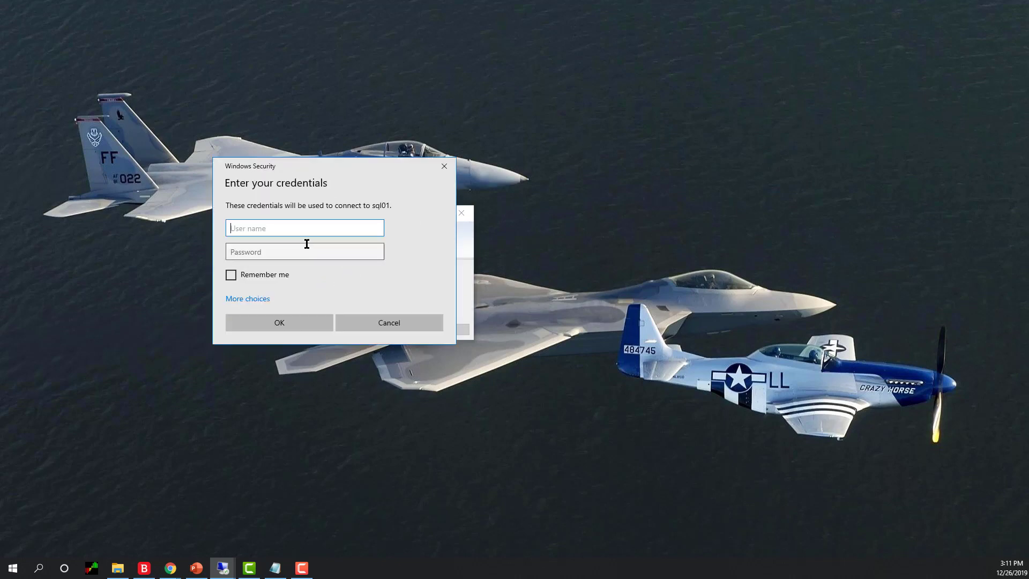
pyautogui.write('bibitech')
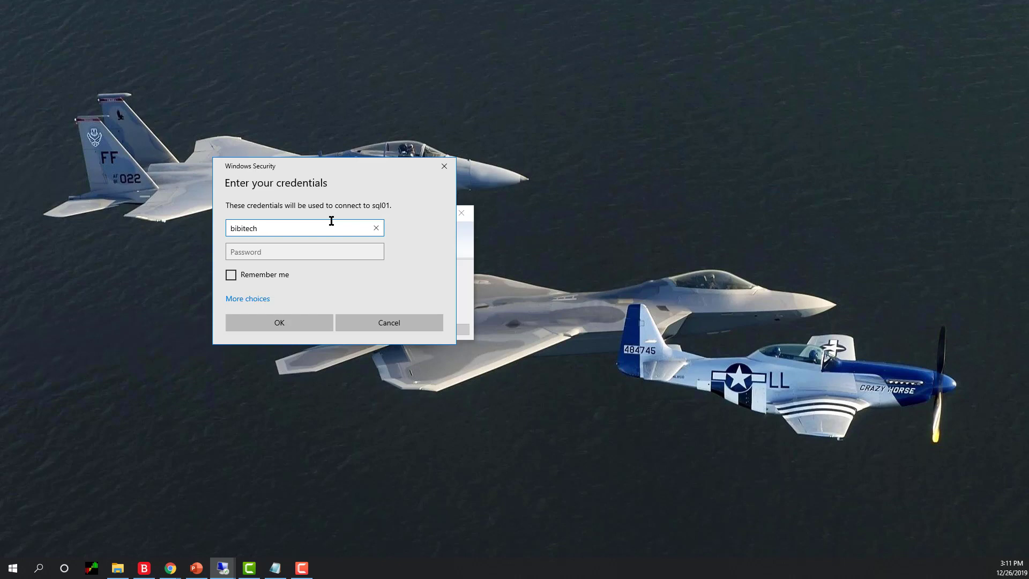
pyautogui.write('\\SC_admin')
pyautogui.press('Tab')
pyautogui.write('*******')
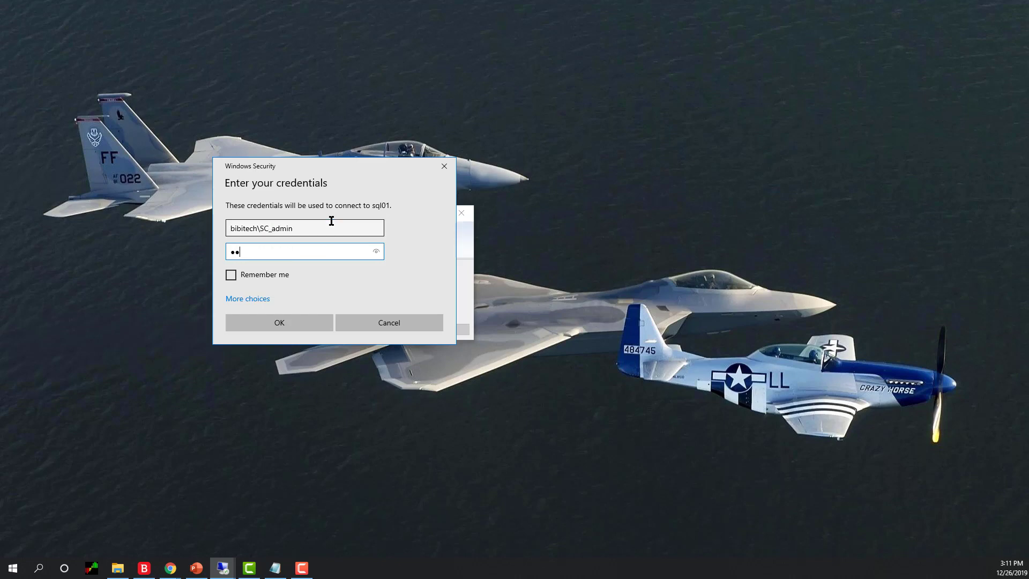
pyautogui.write('*')
pyautogui.press('Return')
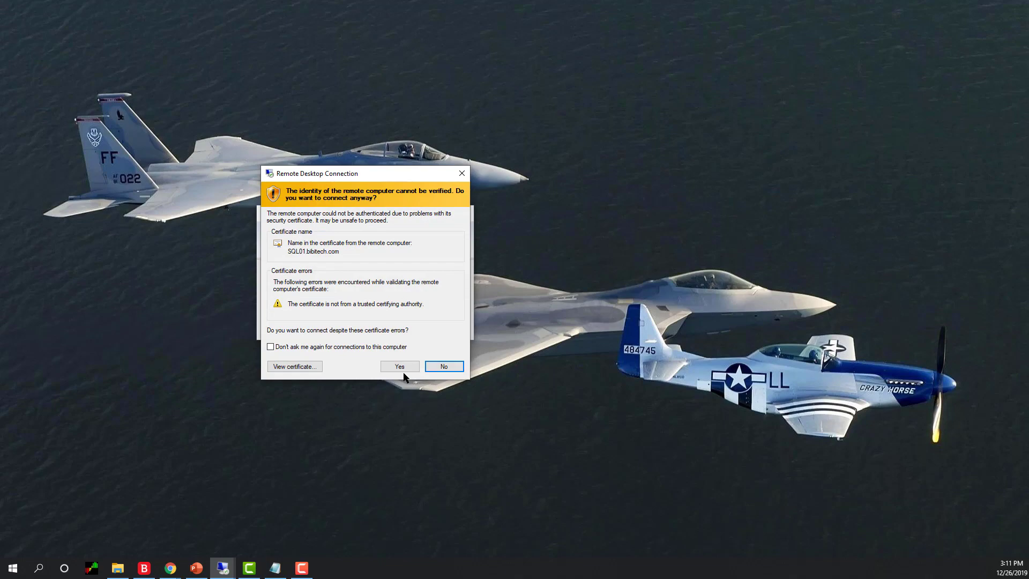
pyautogui.click(398, 365)
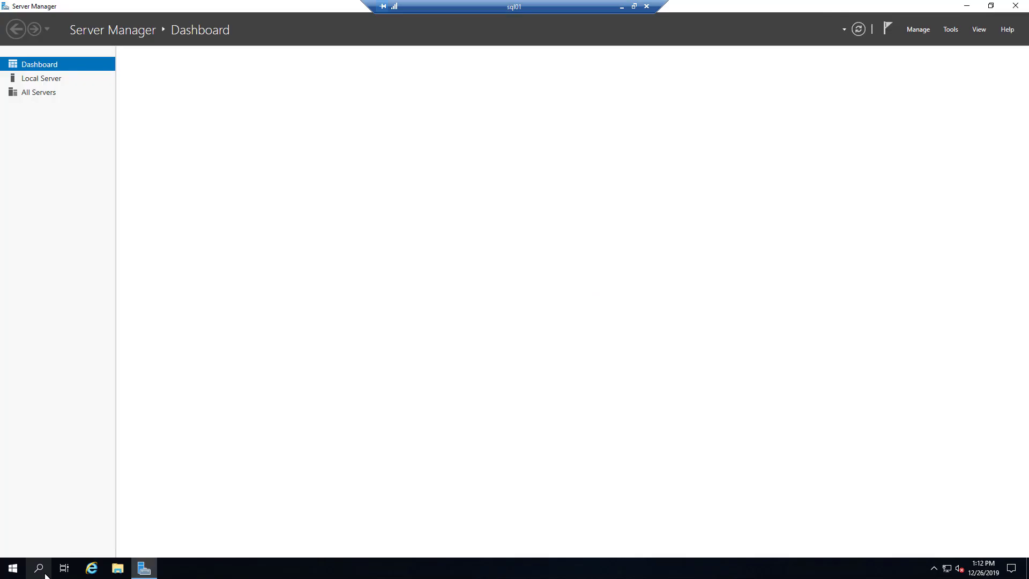
# - Launch Command Prompt and run 'nslookup 192.168.0.102' and 'nslookup sql01'
pyautogui.click(40, 569)
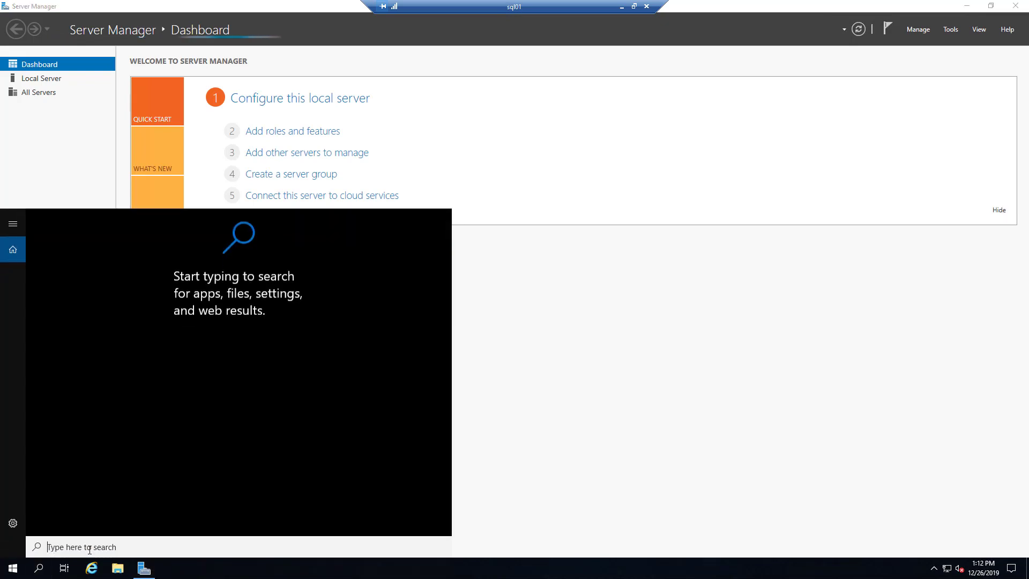
pyautogui.write('cmd')
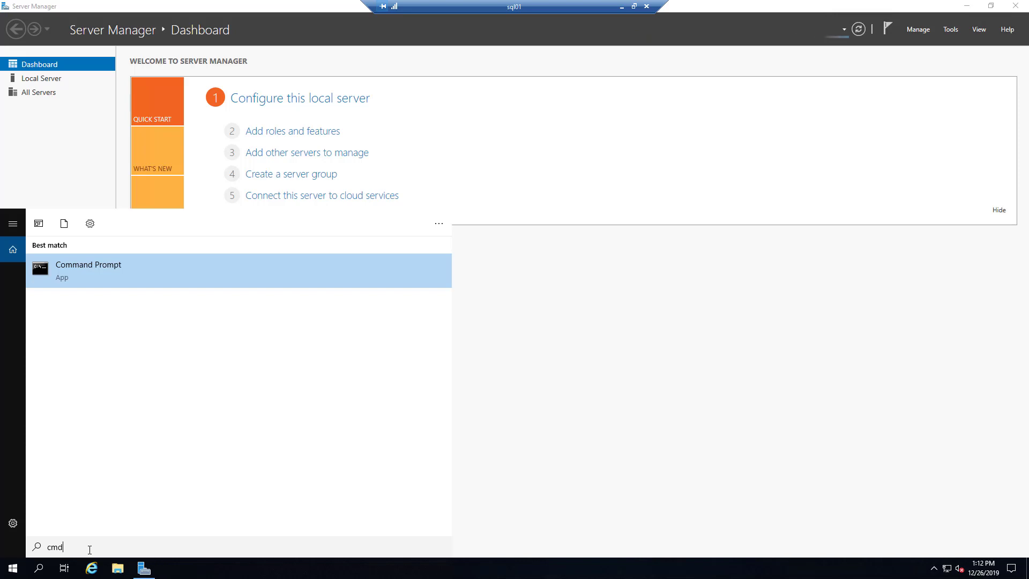
pyautogui.press('Return')
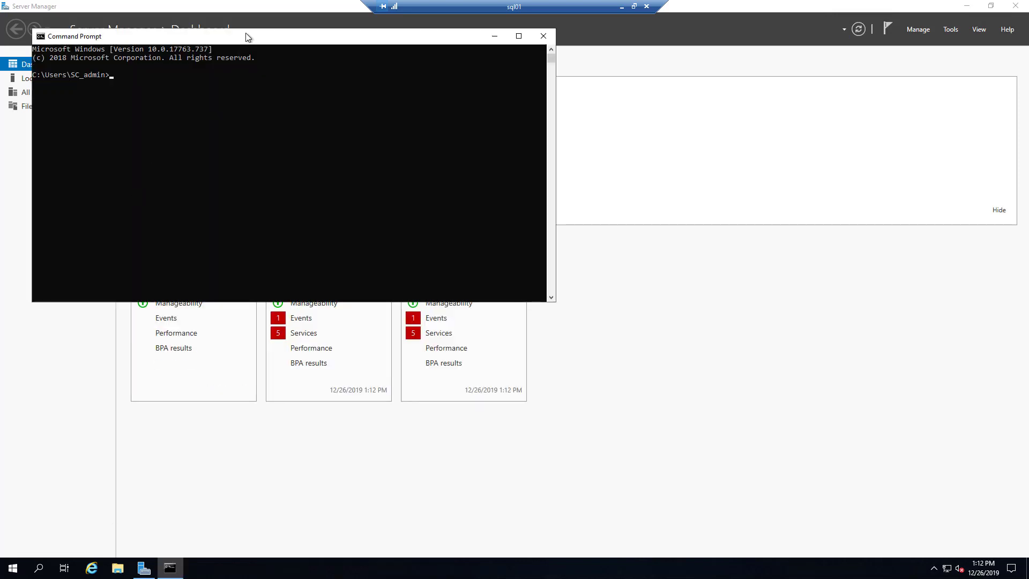
pyautogui.moveTo(245, 36); pyautogui.dragTo(404, 132)
pyautogui.write('nslookup ')
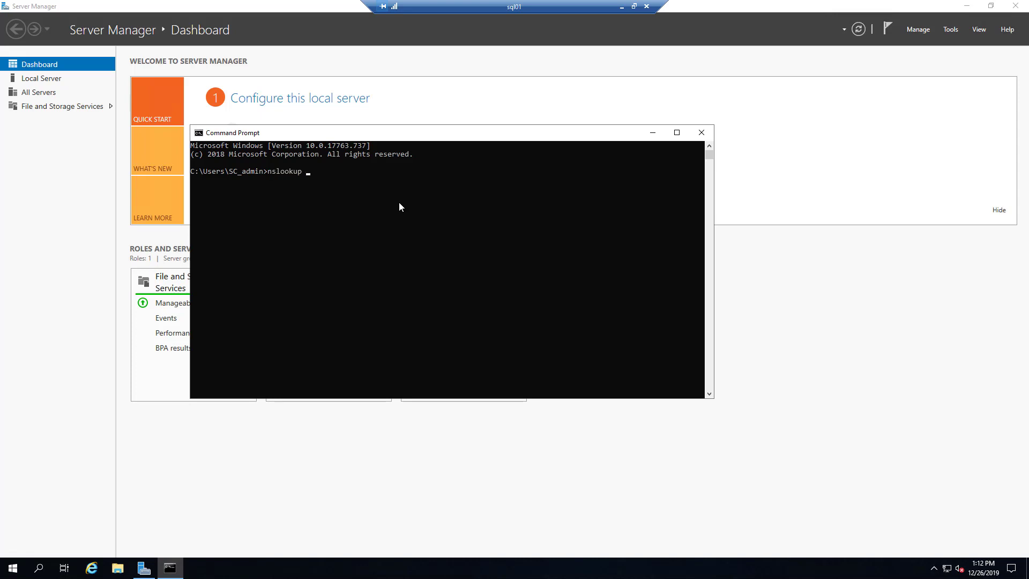
pyautogui.write('192.168.0.102')
pyautogui.press('Return')
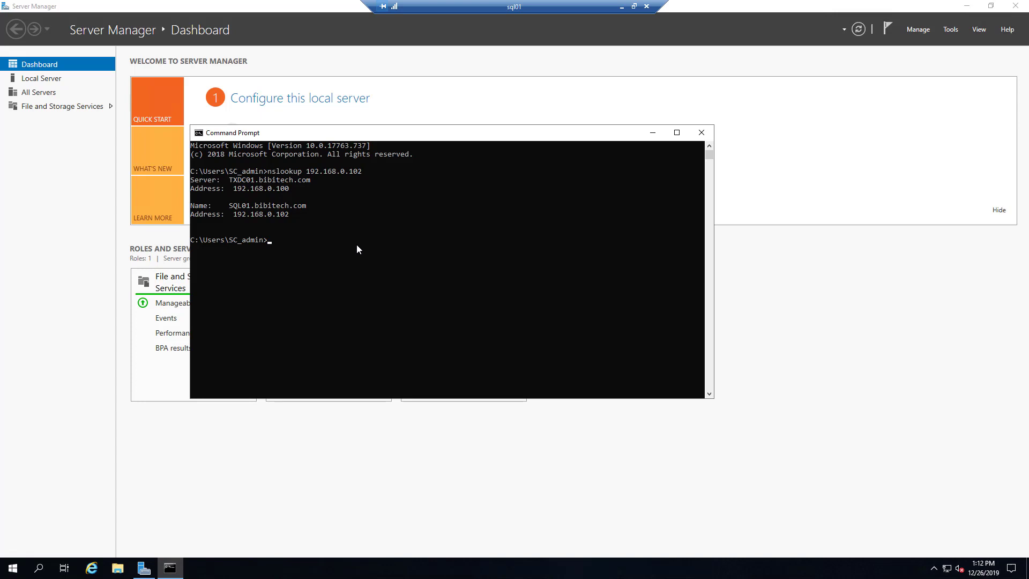
pyautogui.write('nslookup sql01')
pyautogui.press('Return')
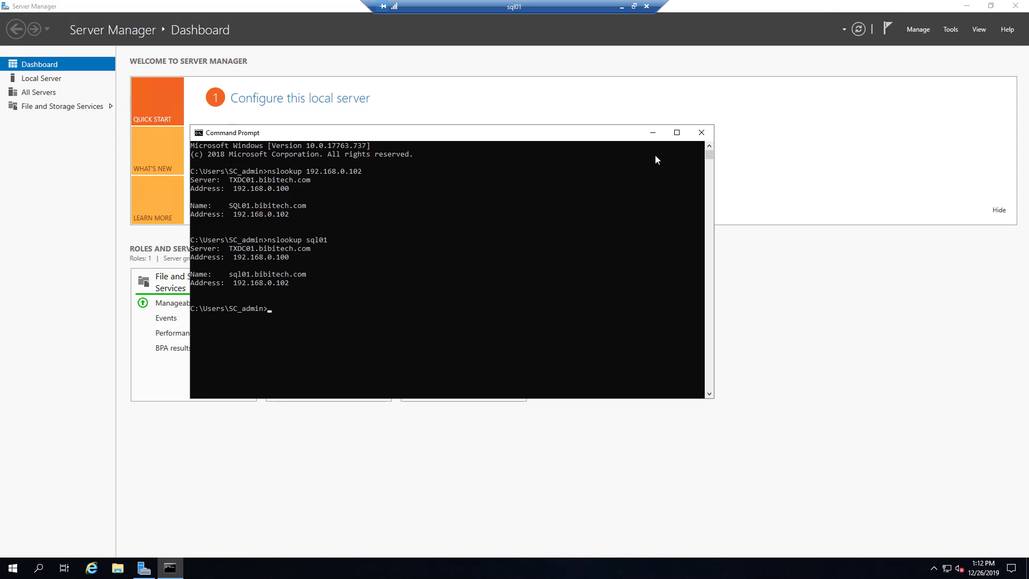
# - Close Command Prompt, then set the desktop background to solid red via Personalize and close Settings
pyautogui.click(702, 132)
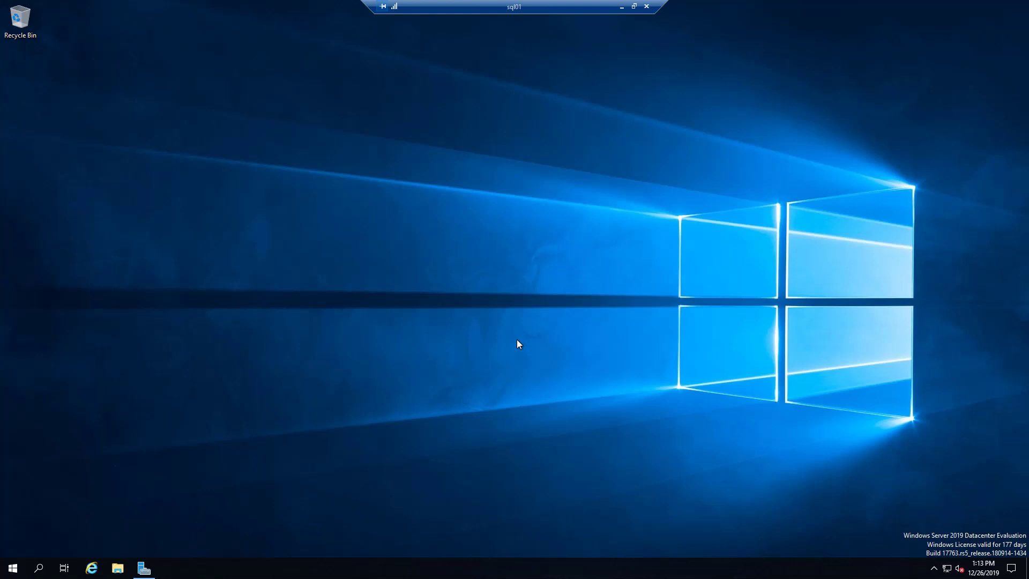
pyautogui.rightClick(453, 327)
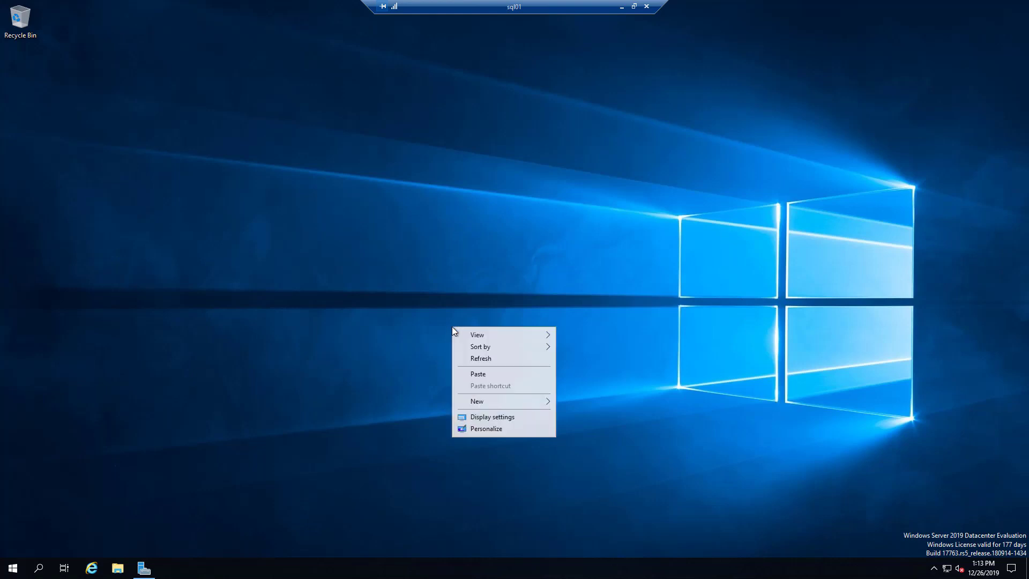
pyautogui.click(511, 429)
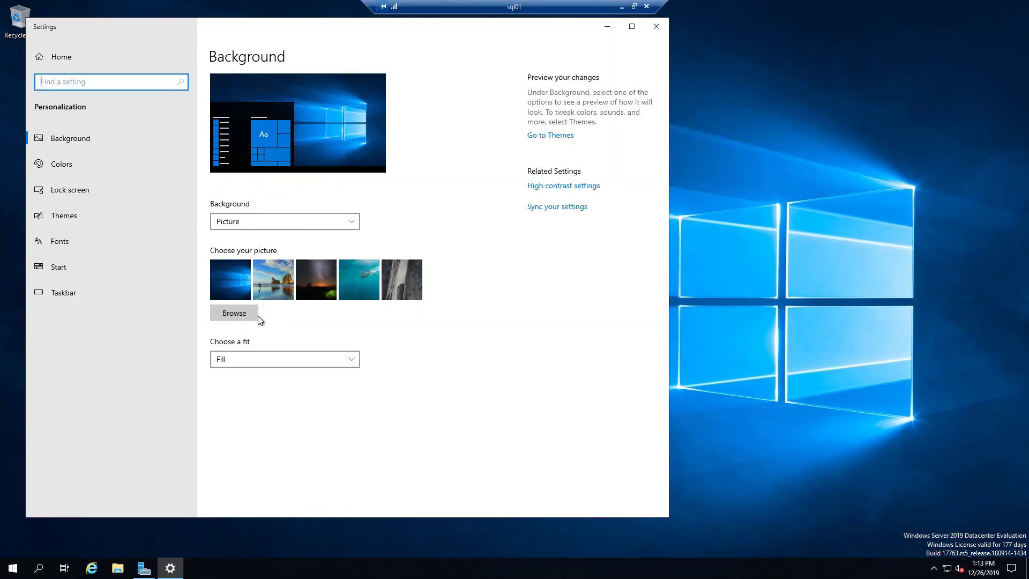
pyautogui.click(257, 224)
pyautogui.click(262, 240)
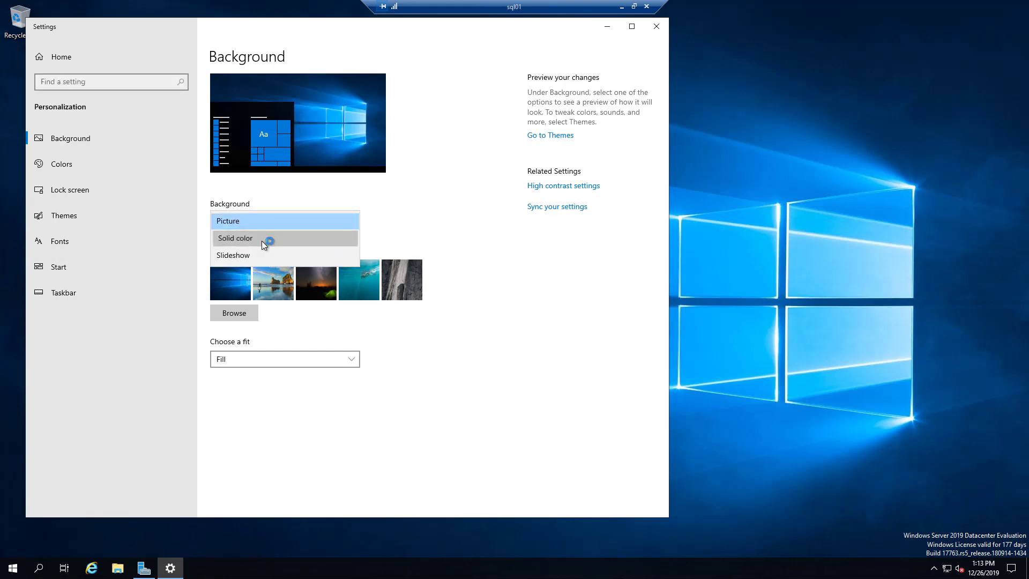
pyautogui.click(247, 278)
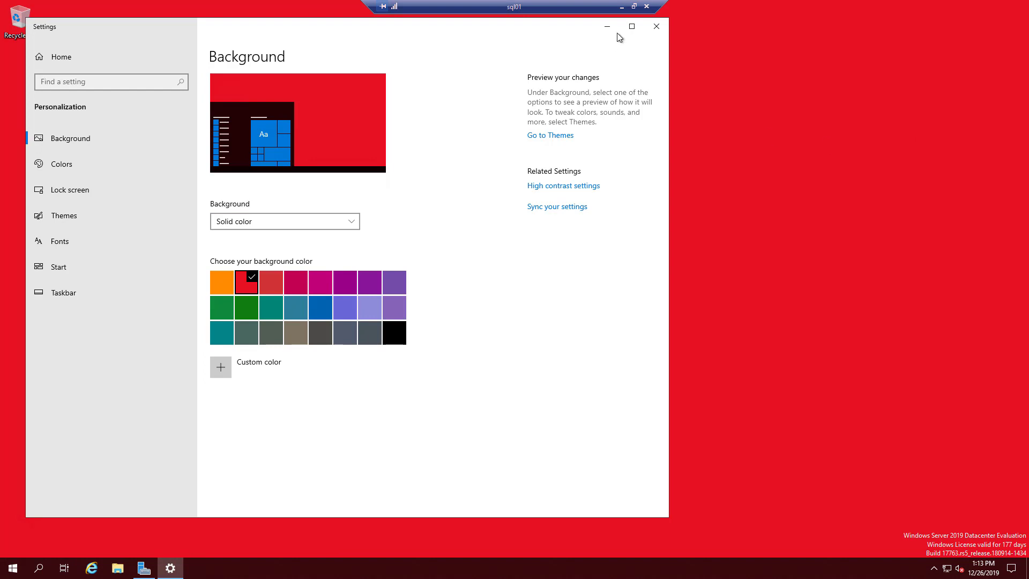
pyautogui.click(660, 27)
# - Create a new text document named SQL01 on the desktop and drag it to the top-right corner
pyautogui.rightClick(384, 238)
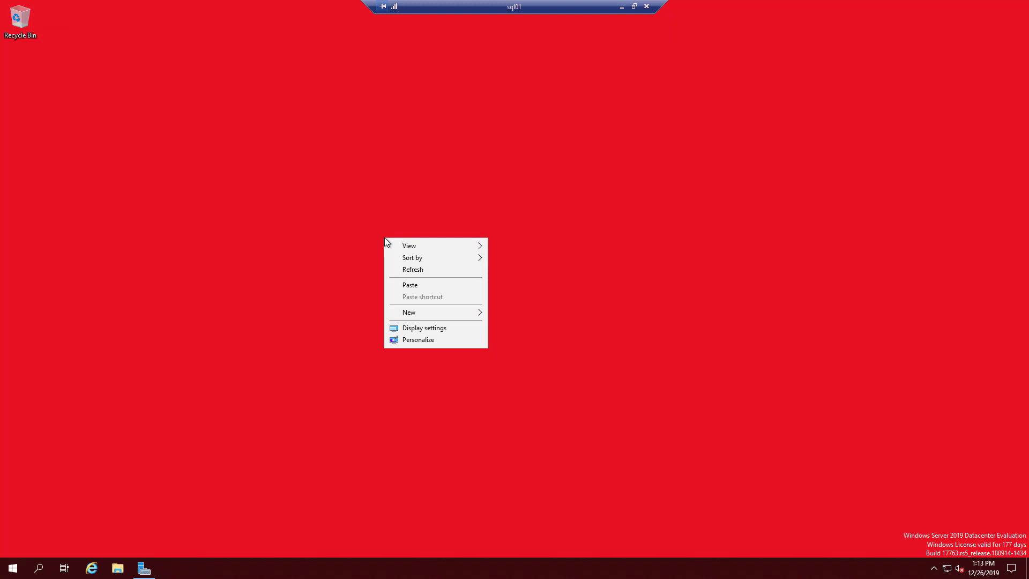
pyautogui.moveTo(471, 314)
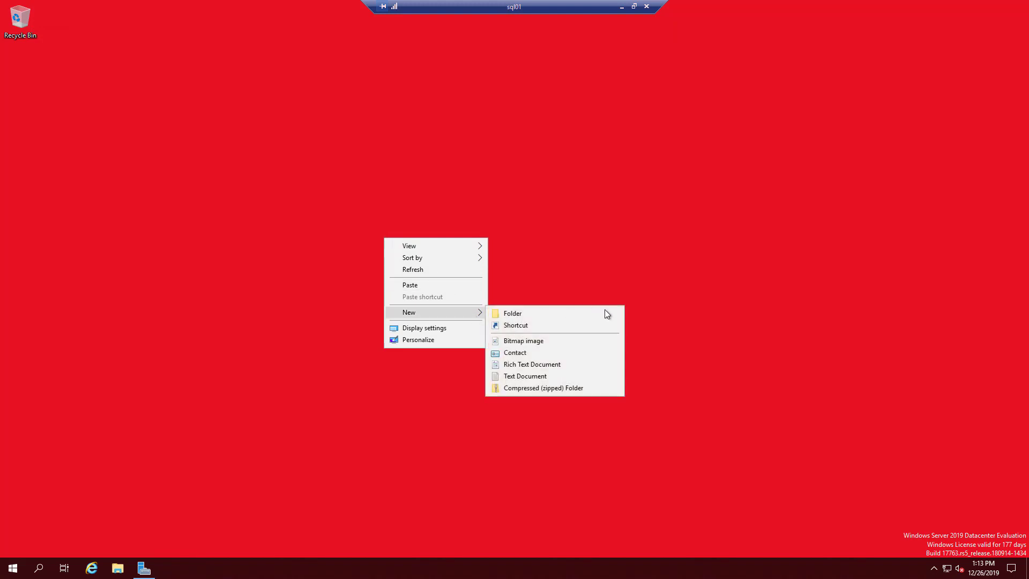
pyautogui.click(565, 376)
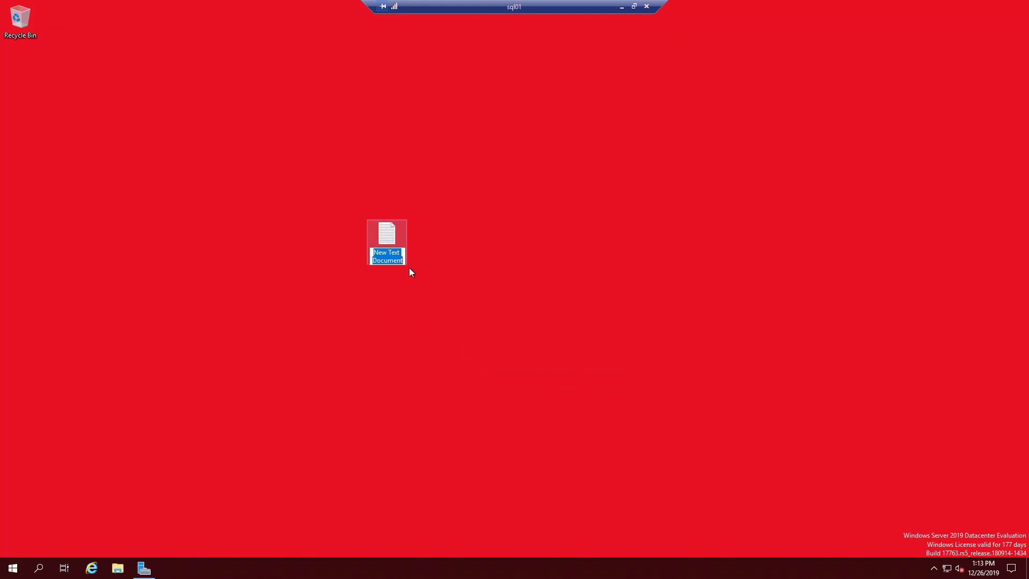
pyautogui.write('SQL01')
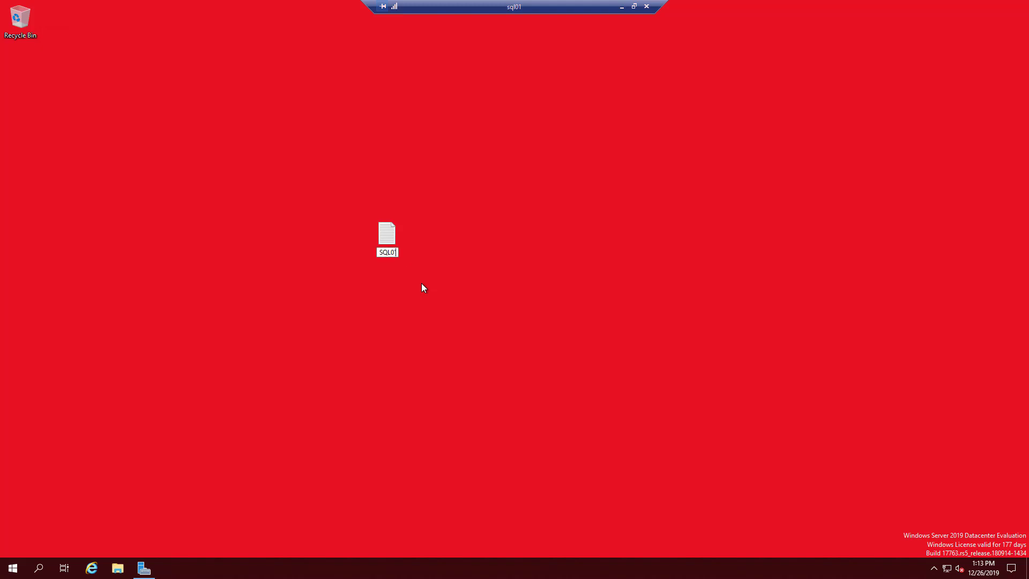
pyautogui.press('Return')
pyautogui.moveTo(389, 236); pyautogui.dragTo(918, 75)
pyautogui.click(931, 141)
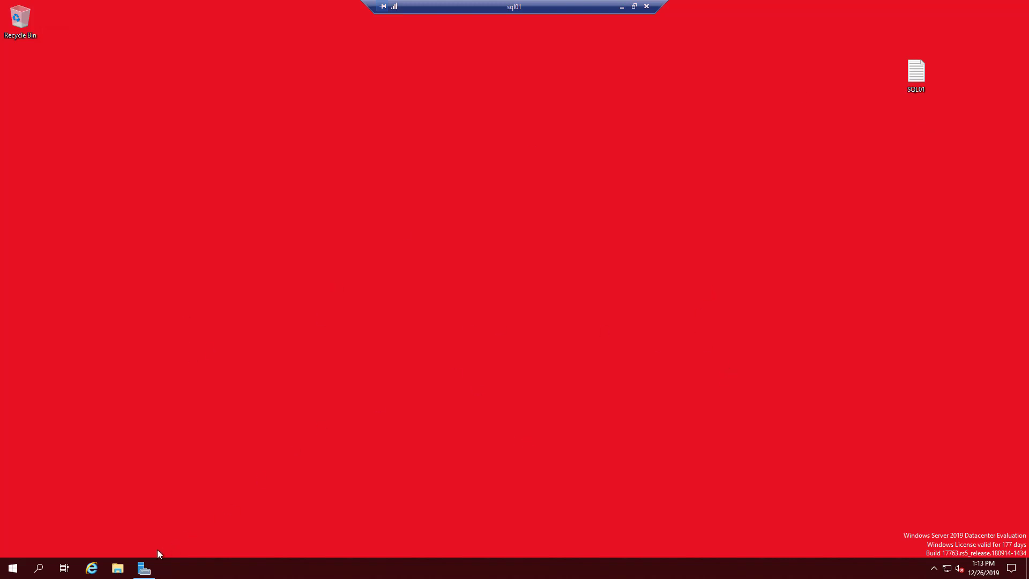
# - Go to C:\Installation_Media\SQL2019\Developer_ENU in File Explorer and run SETUP
pyautogui.click(118, 569)
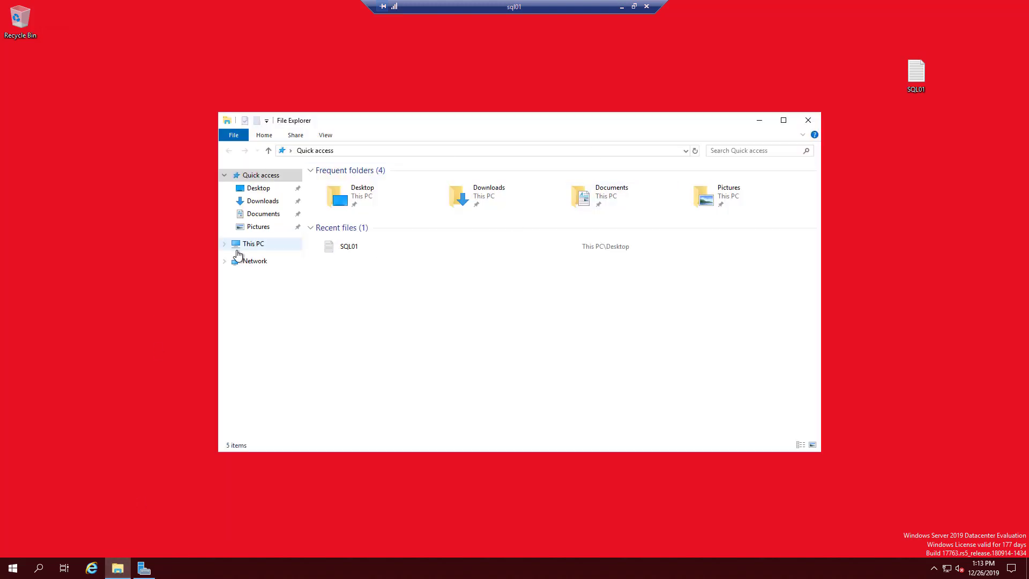
pyautogui.click(259, 247)
pyautogui.doubleClick(353, 298)
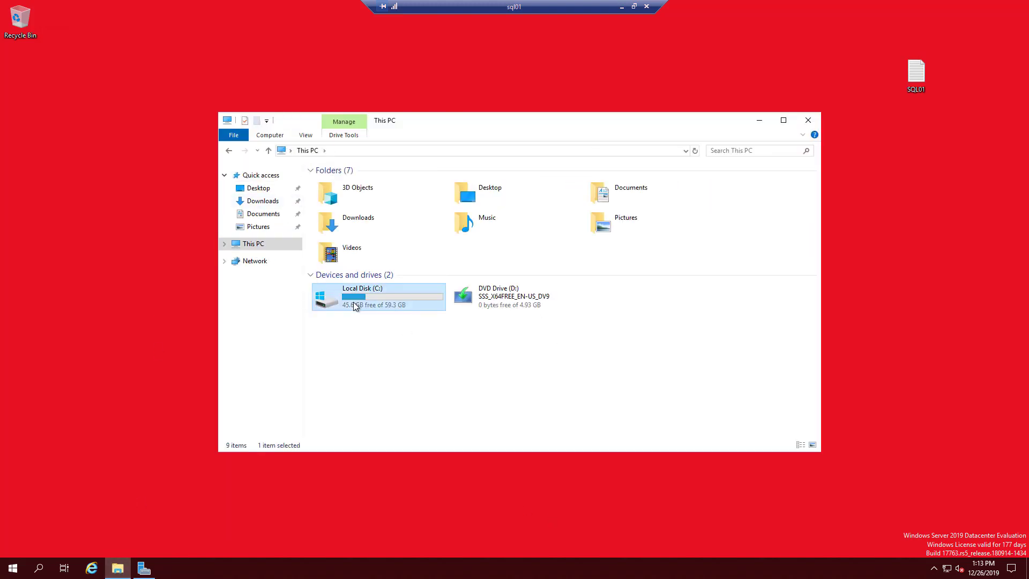
pyautogui.doubleClick(364, 182)
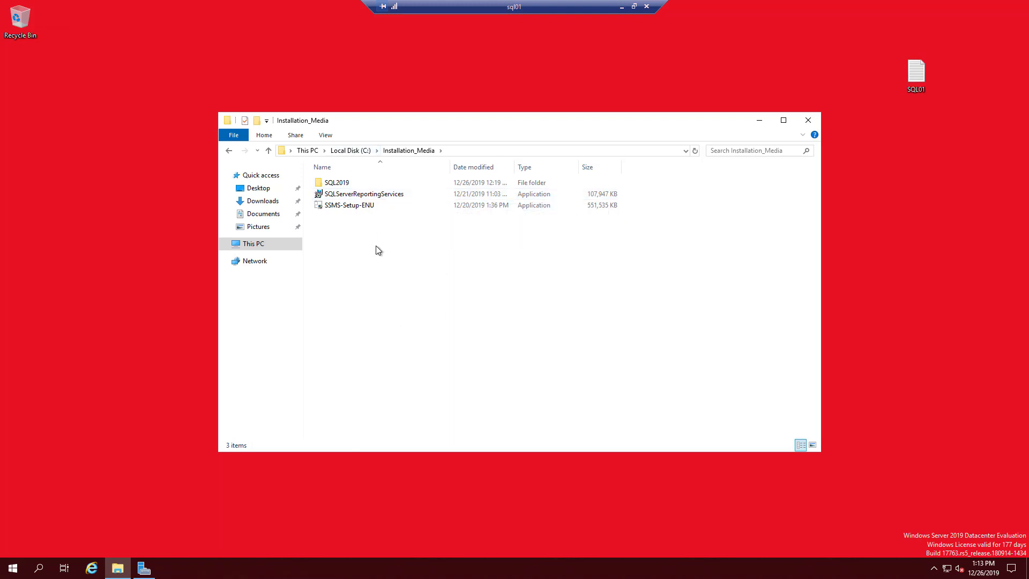
pyautogui.doubleClick(337, 183)
pyautogui.doubleClick(360, 185)
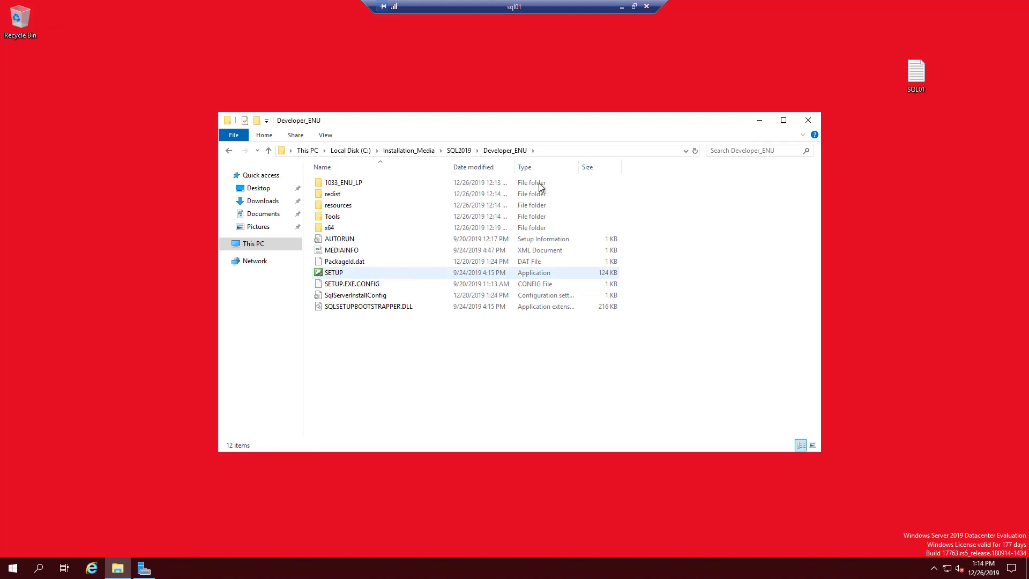
pyautogui.doubleClick(341, 274)
# - Approve the UAC prompt, then choose Installation > New SQL Server stand-alone installation or add features
pyautogui.click(487, 359)
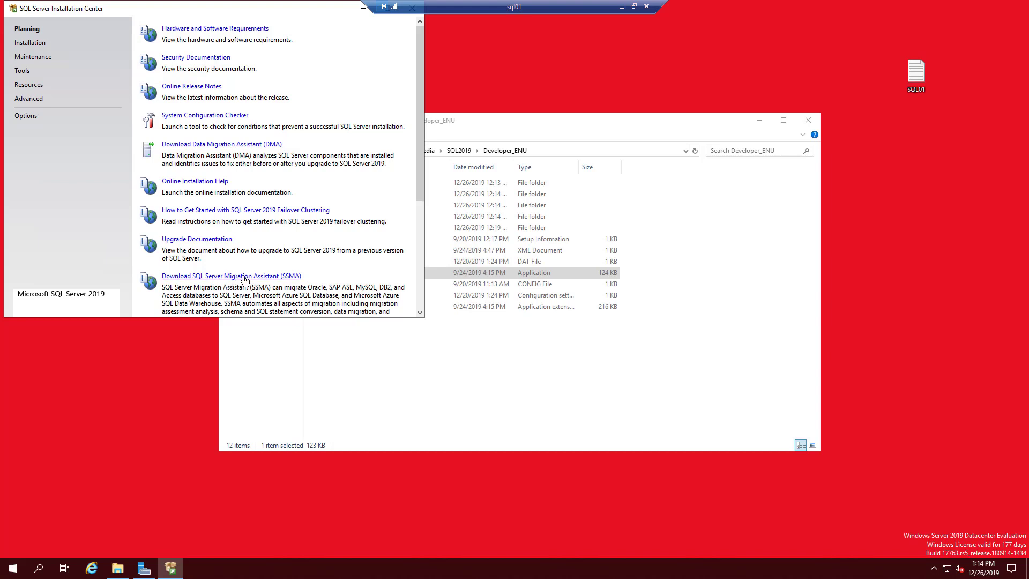
pyautogui.scroll(-1, 267, 284)
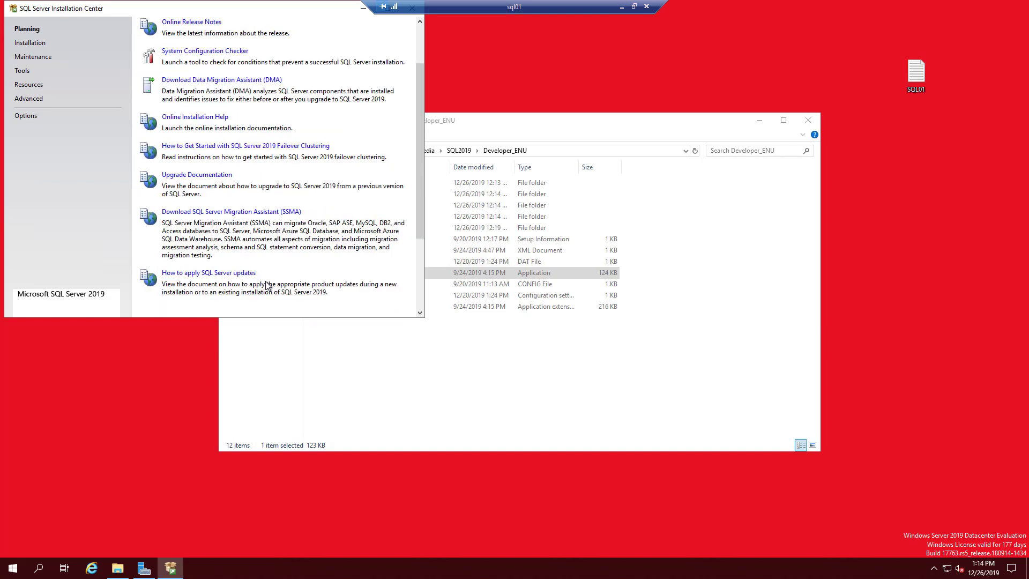
pyautogui.scroll(1, 266, 284)
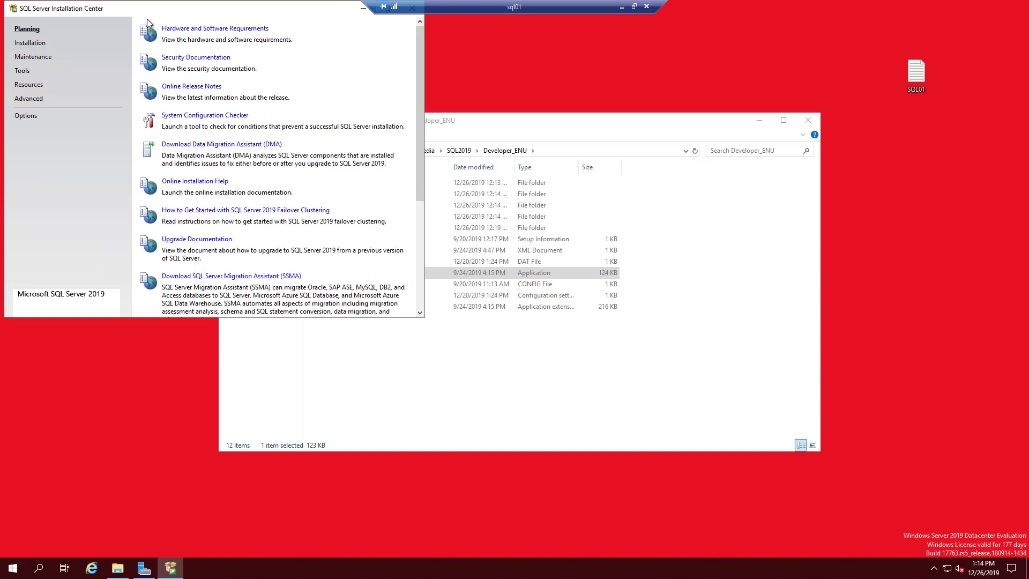
pyautogui.click(180, 154)
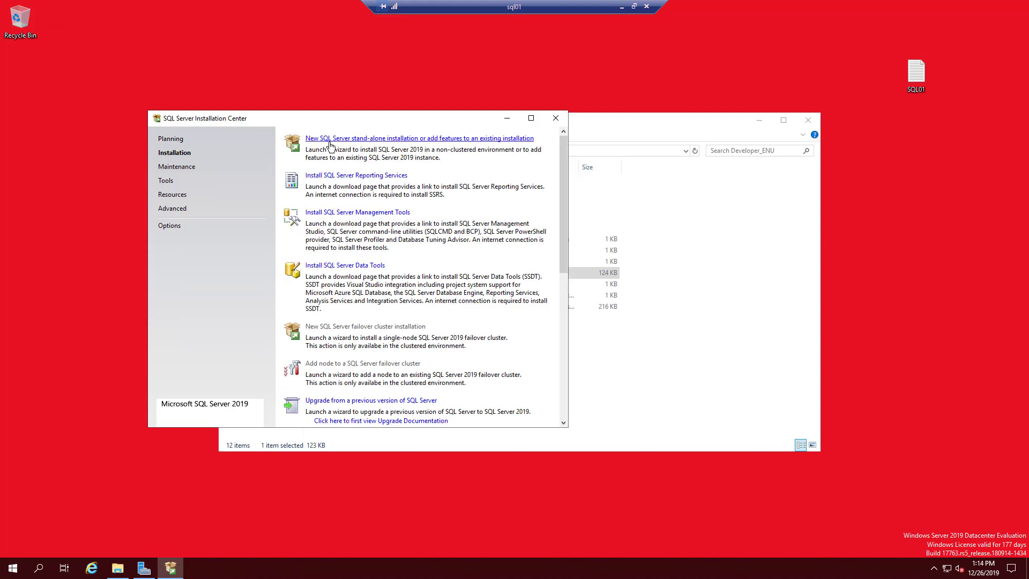
pyautogui.click(433, 140)
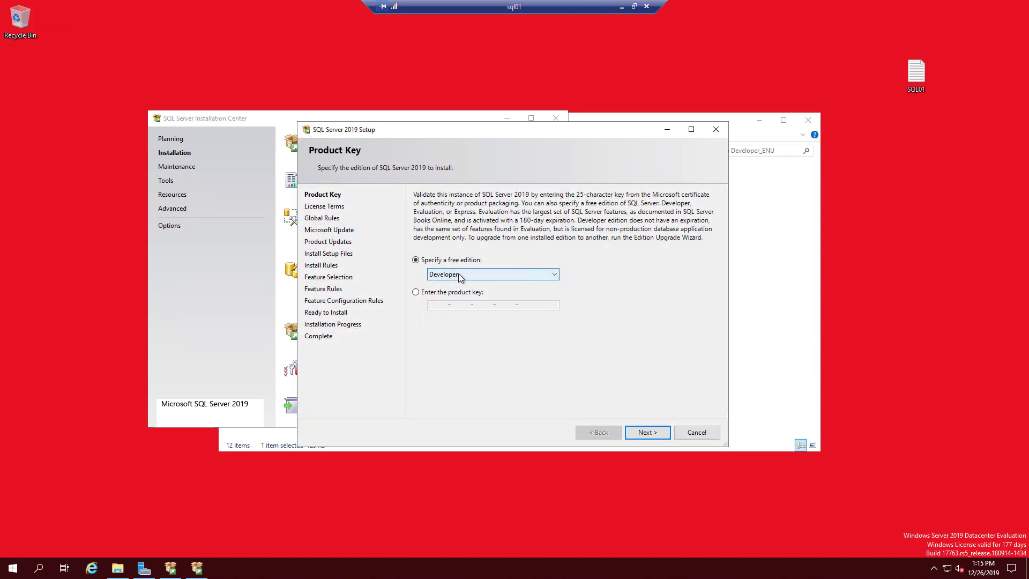
# - Keep the free Developer edition and continue to the license terms
pyautogui.click(522, 275)
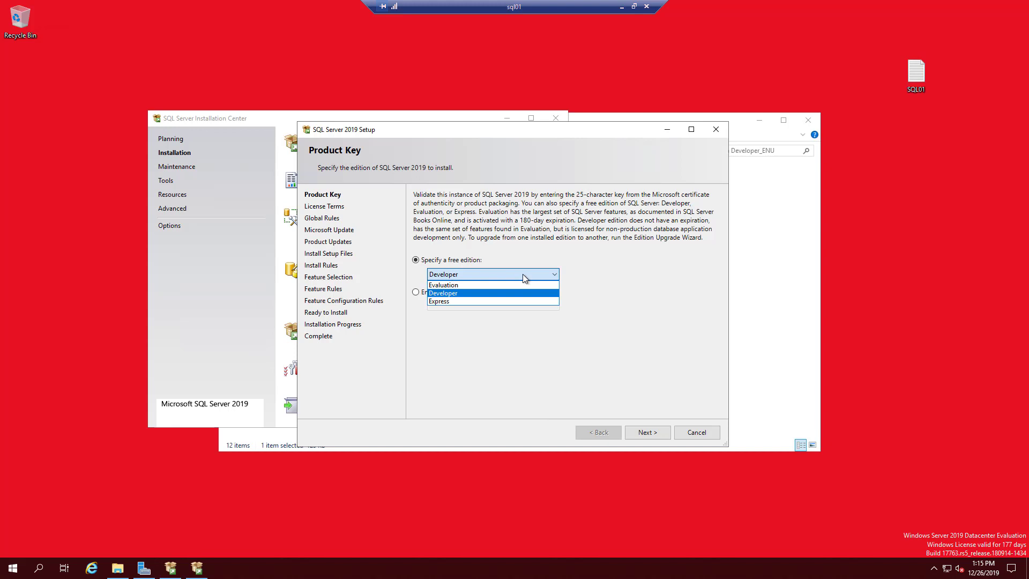
pyautogui.click(522, 274)
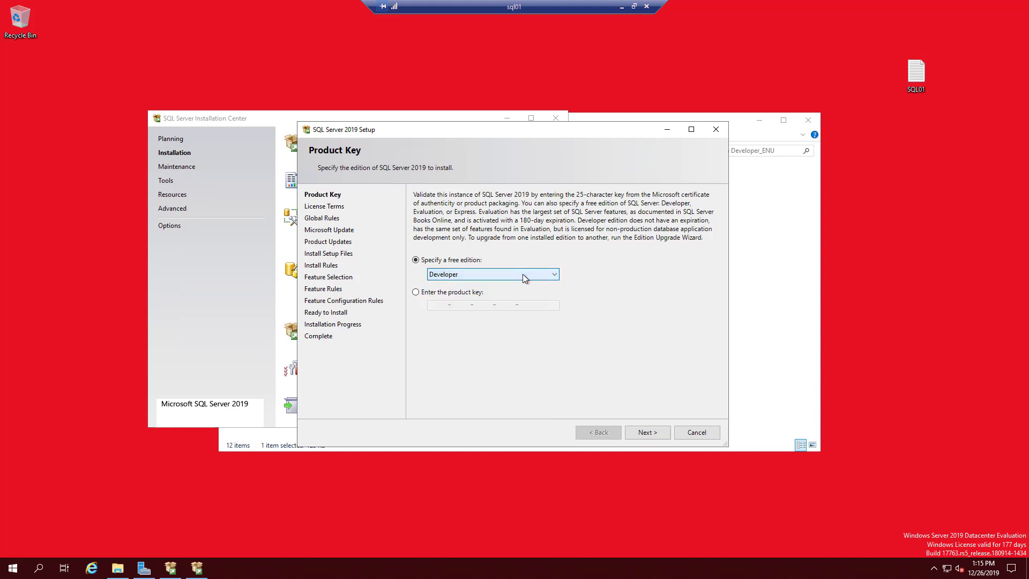
pyautogui.moveTo(512, 131); pyautogui.dragTo(482, 130)
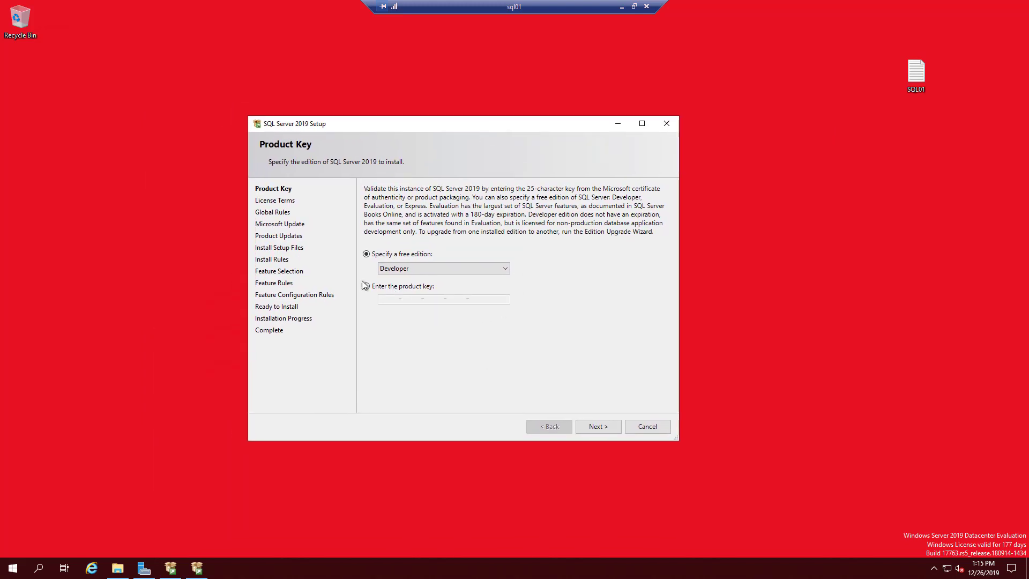
pyautogui.click(601, 431)
# - Accept the license terms and opt in to Microsoft Update checks
pyautogui.click(391, 358)
pyautogui.click(601, 427)
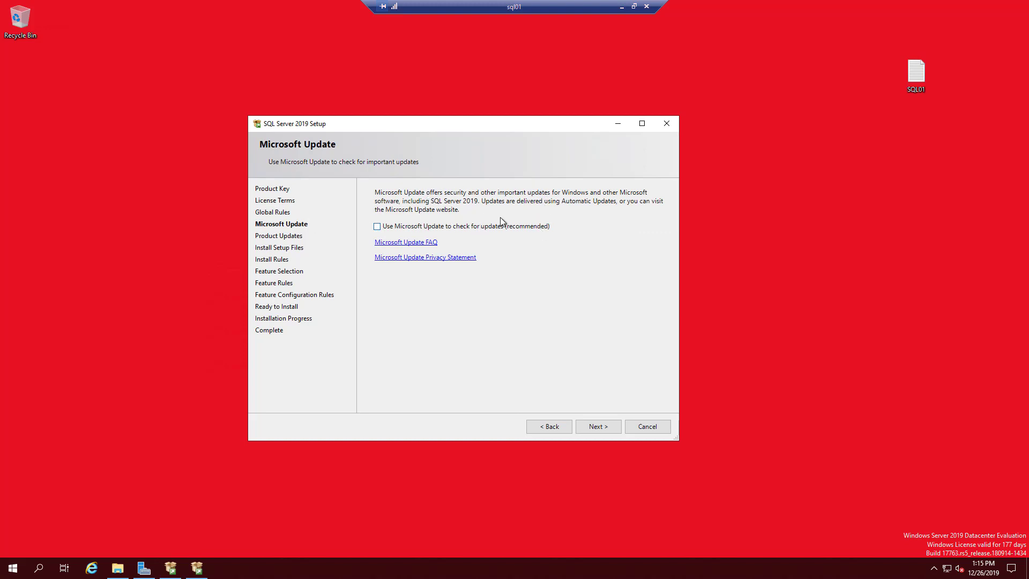
pyautogui.click(377, 229)
pyautogui.click(600, 429)
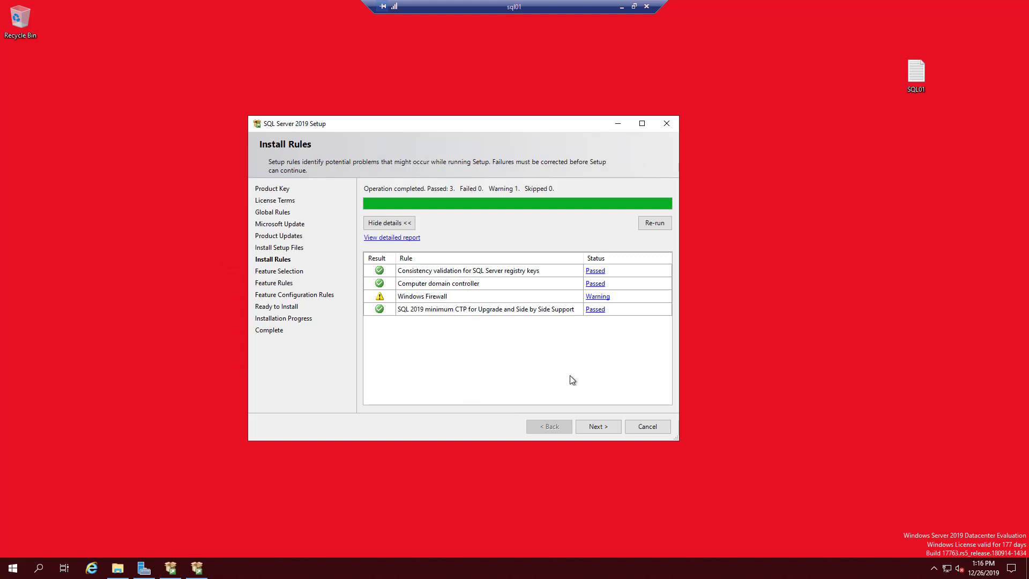
# - Pass the install rules check and select only Database Engine Services to install
pyautogui.click(598, 426)
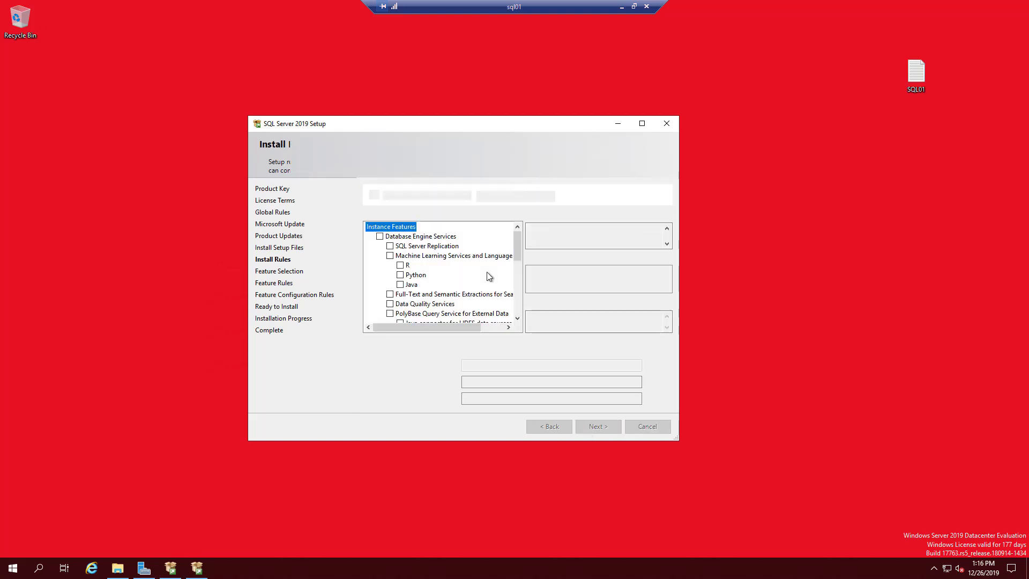
pyautogui.click(379, 236)
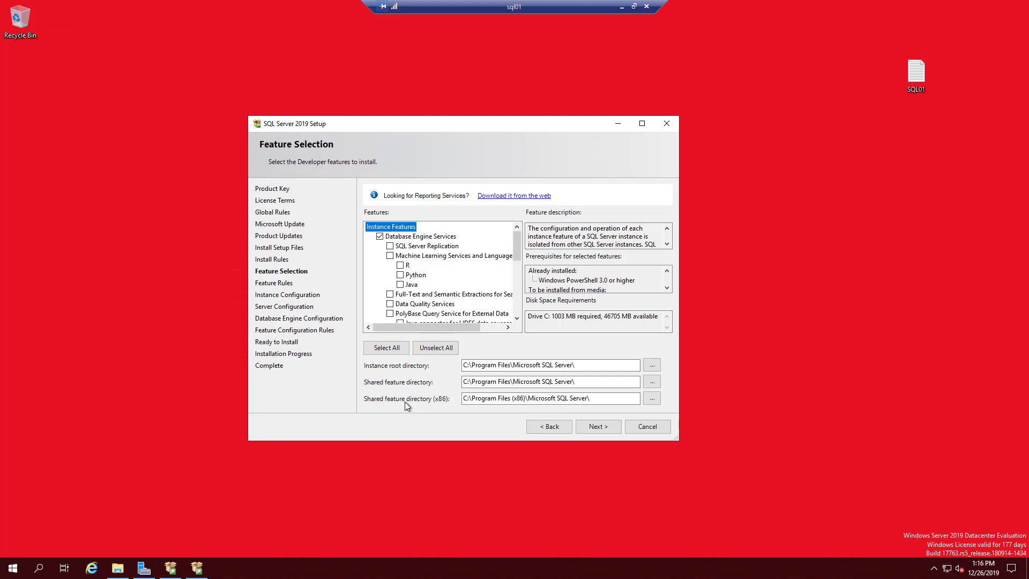
pyautogui.scroll(-2, 468, 289)
pyautogui.scroll(-2, 467, 288)
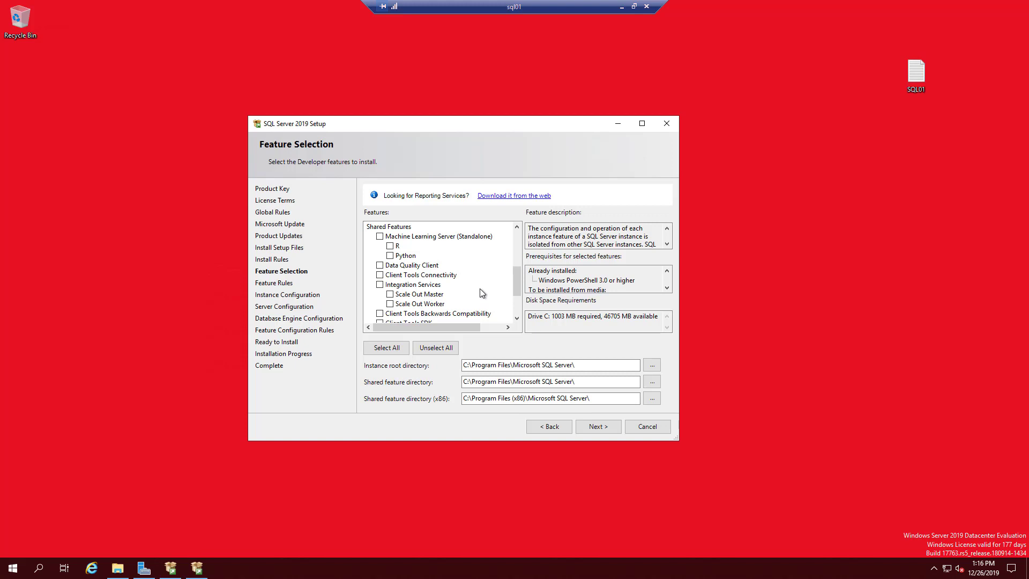
pyautogui.scroll(4, 480, 288)
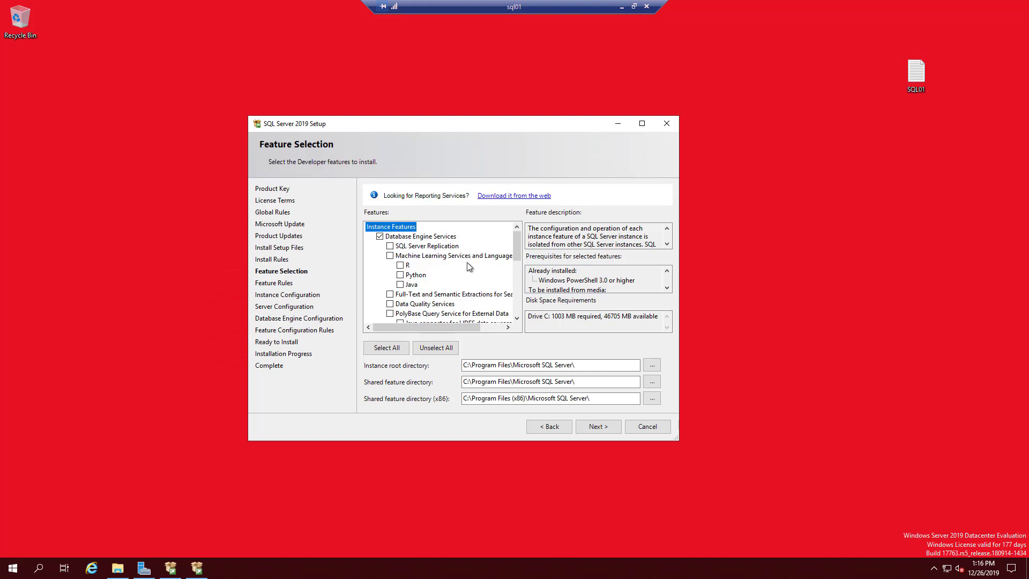
pyautogui.click(580, 427)
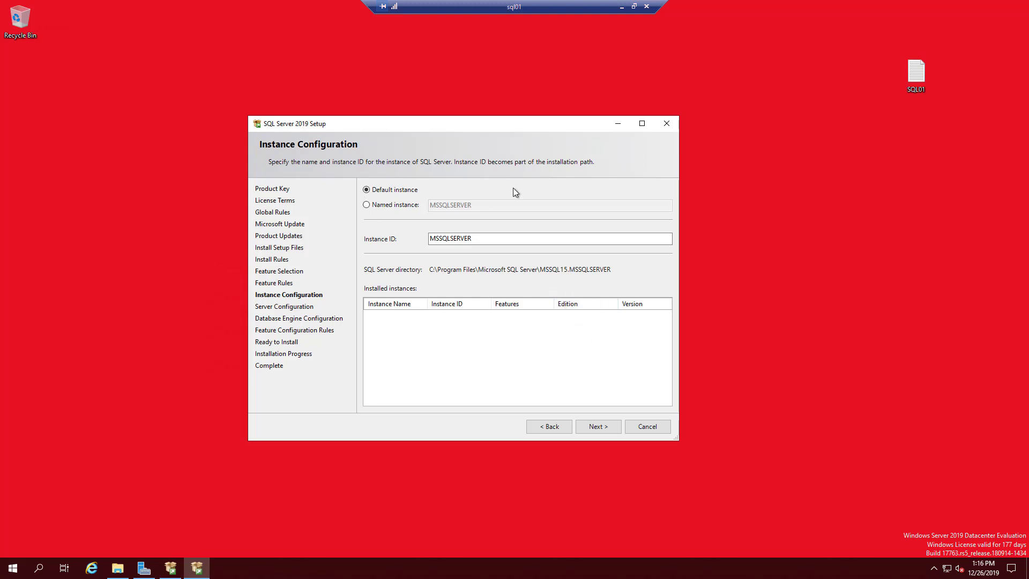
# - Keep the default instance MSSQLSERVER
pyautogui.click(370, 206)
pyautogui.click(387, 193)
pyautogui.click(605, 427)
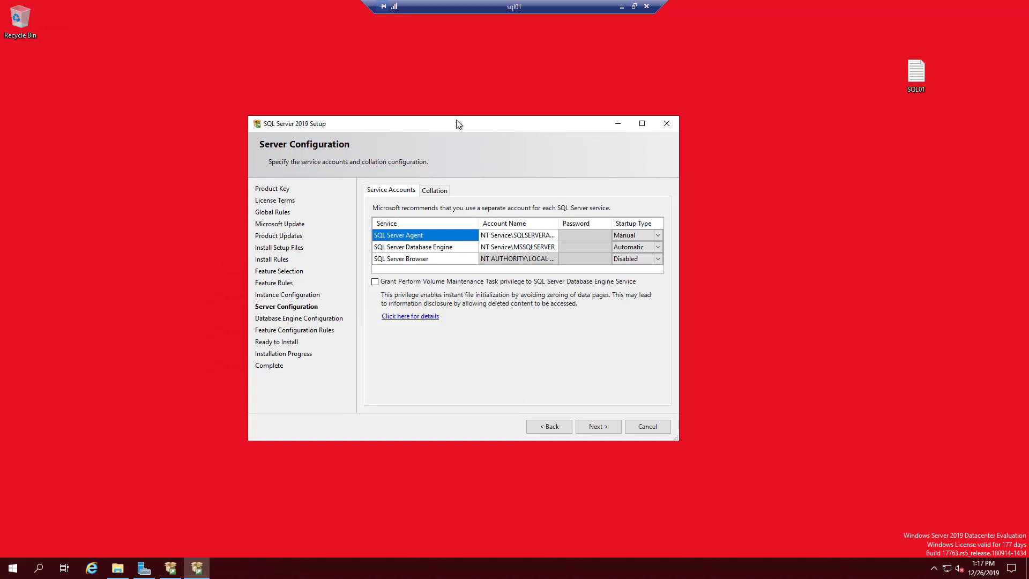
# - Run SQL Server Agent under the domain service account and password, starting Automatic
pyautogui.moveTo(481, 124); pyautogui.dragTo(422, 122)
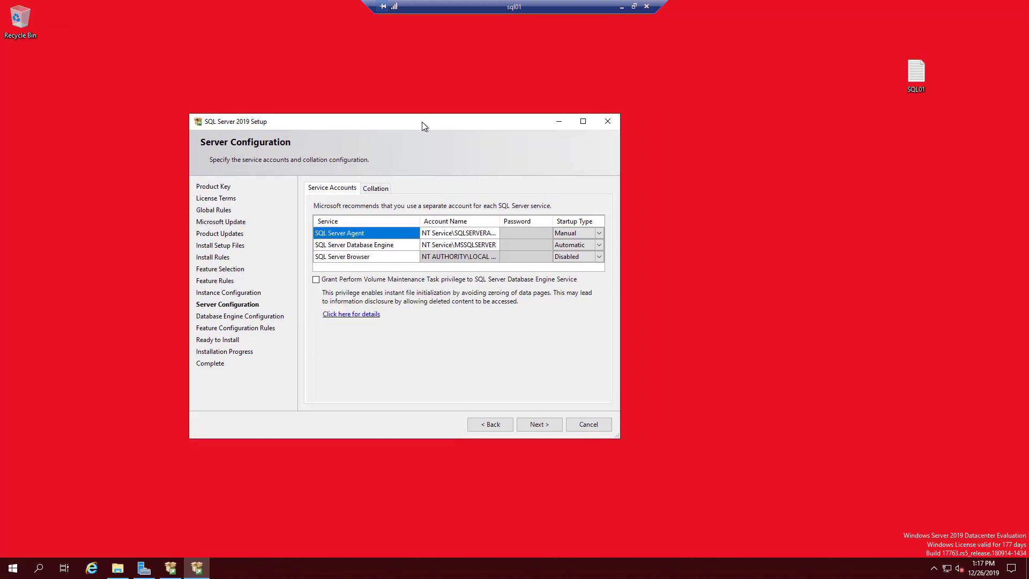
pyautogui.click(479, 233)
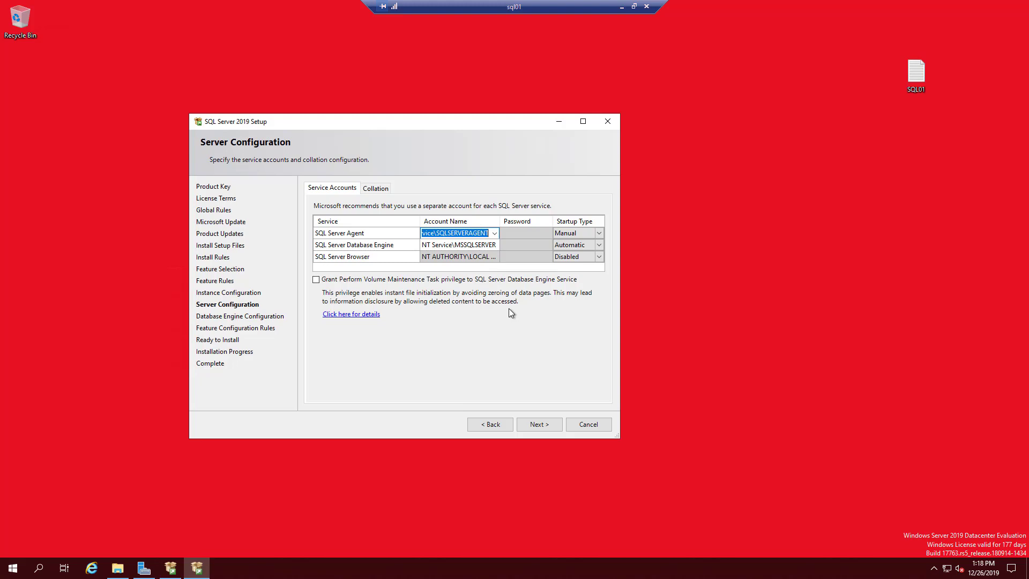
pyautogui.write('bibi')
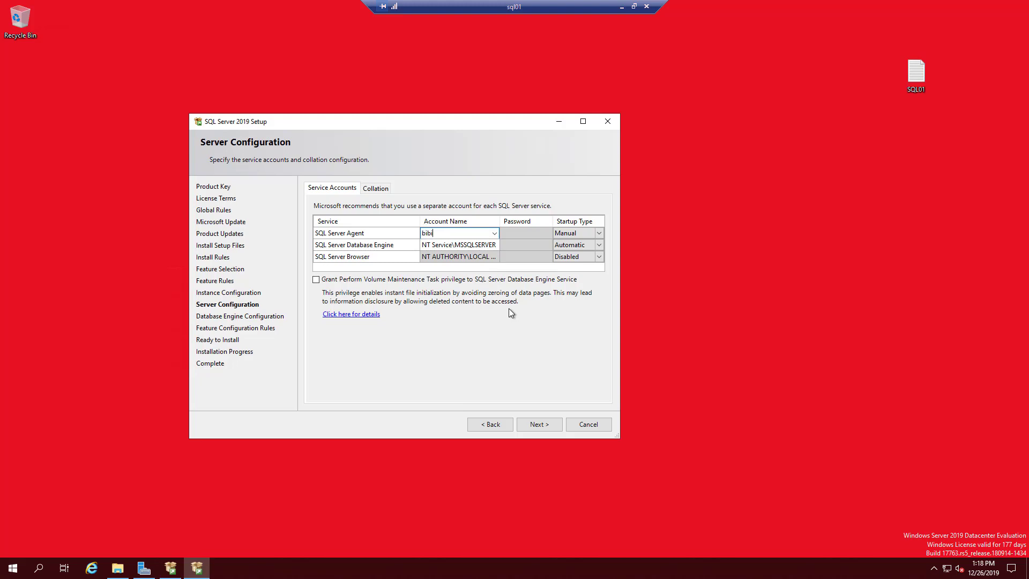
pyautogui.write('tech\\svc_sql1')
pyautogui.click(522, 228)
pyautogui.write('•••••••••')
pyautogui.click(573, 230)
pyautogui.click(599, 234)
pyautogui.click(572, 242)
# - Use the same service account for the Database Engine and set SQL Server Browser to Automatic
pyautogui.click(476, 234)
pyautogui.hotkey('ctrl', 'c')
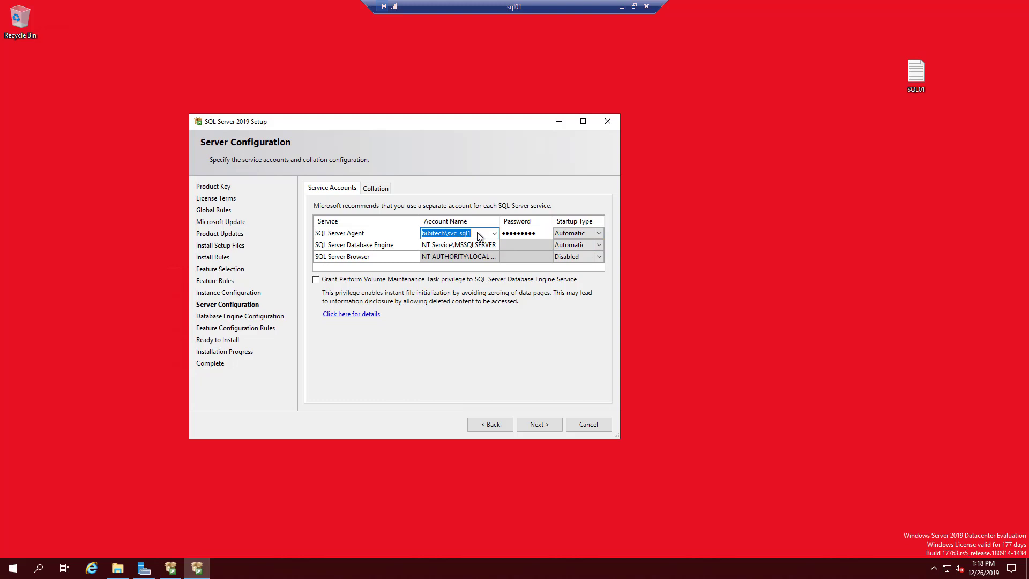
pyautogui.click(457, 245)
pyautogui.hotkey('ctrl', 'v')
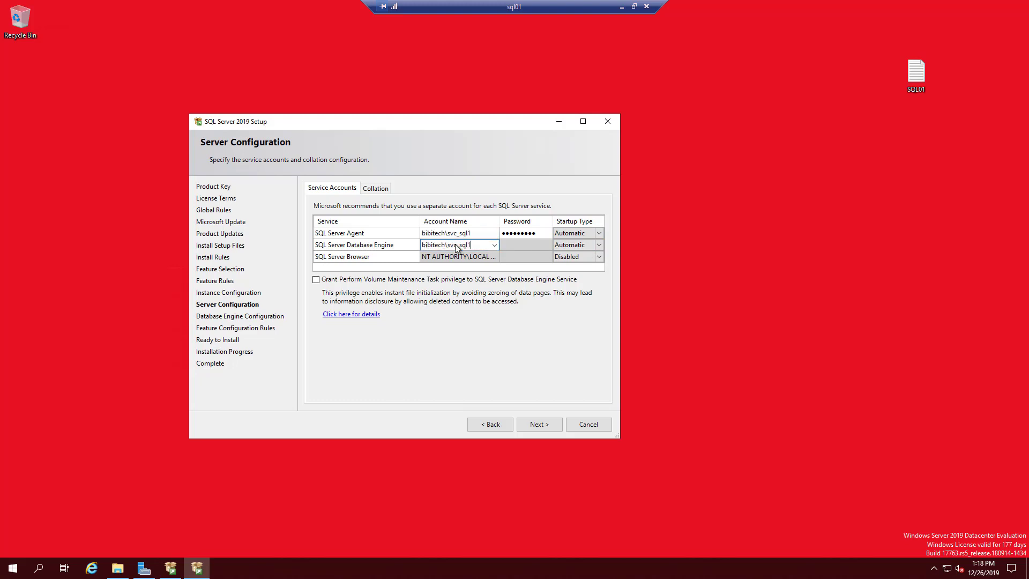
pyautogui.click(523, 245)
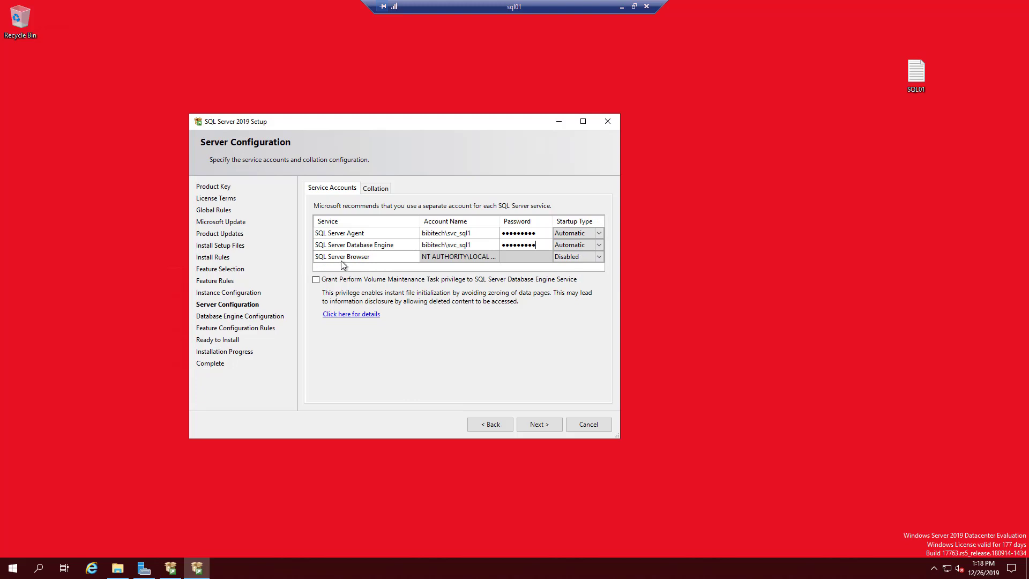
pyautogui.click(599, 258)
pyautogui.click(572, 259)
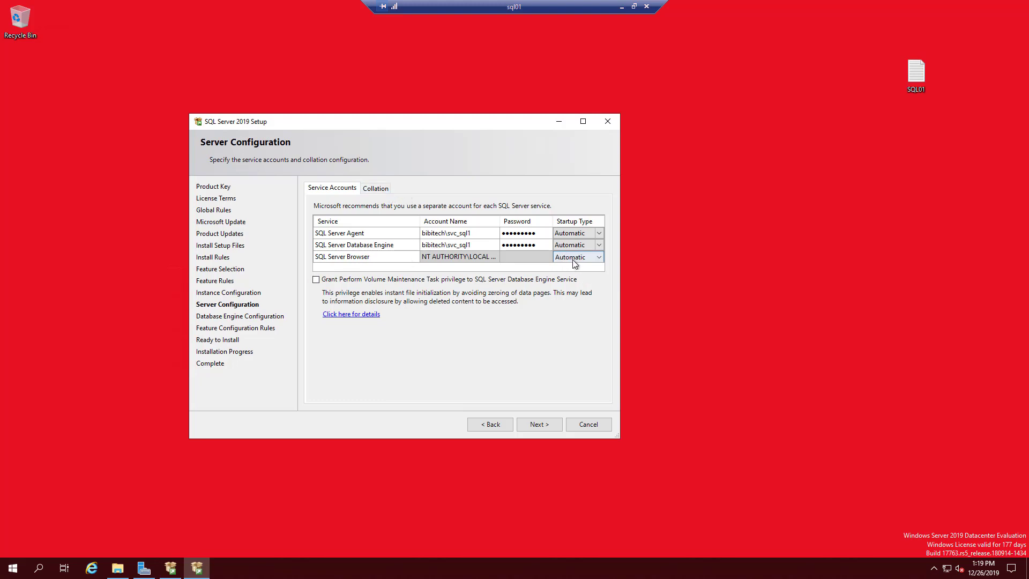
# - Show the Collation settings, confirming SQL_Latin1_General_CP1_CI_AS for the Database Engine
pyautogui.click(376, 189)
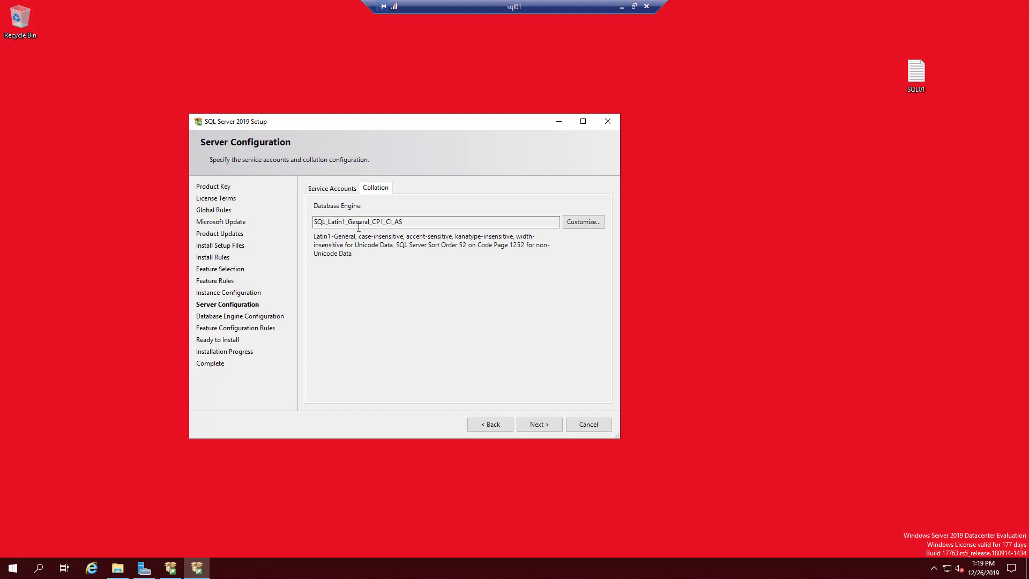
# - Add the SCCM admin account as a SQL Server administrator
pyautogui.click(545, 423)
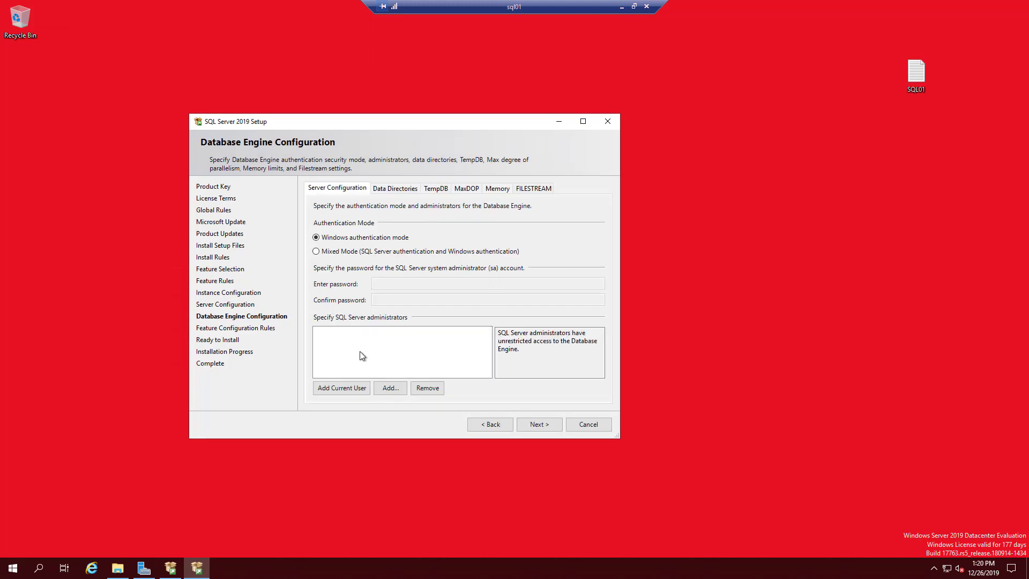
pyautogui.click(392, 388)
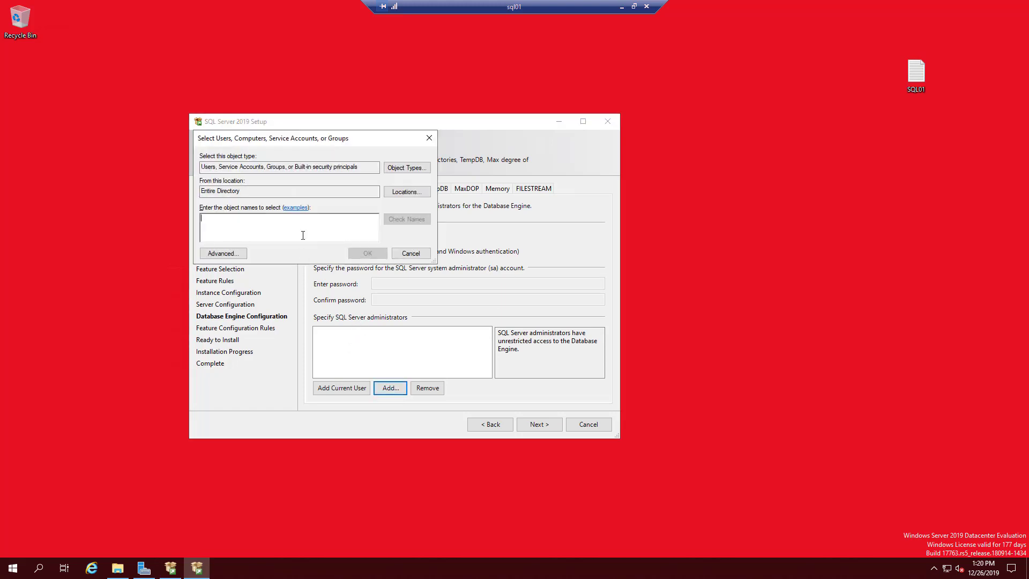
pyautogui.write('sc_admin')
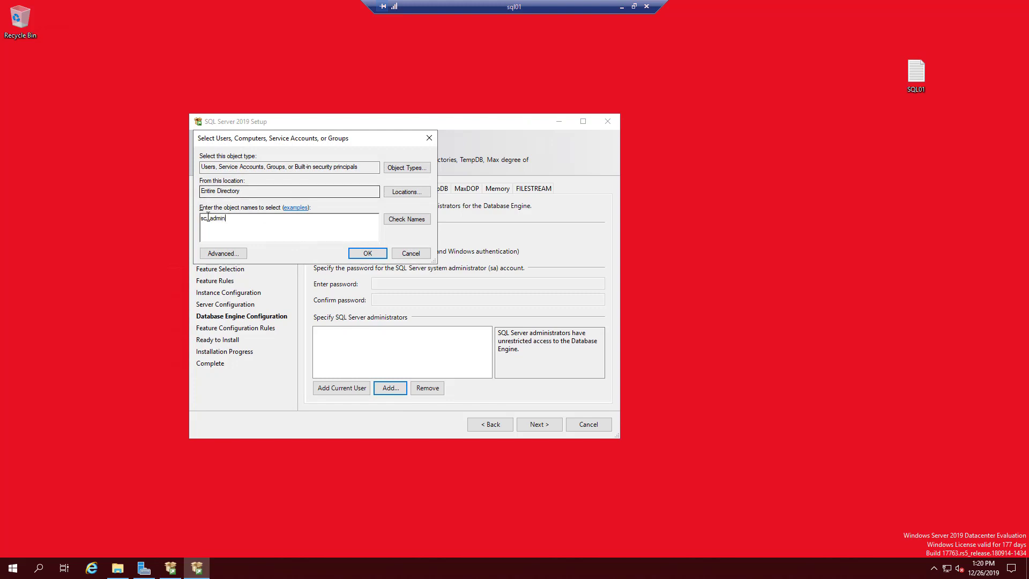
pyautogui.hotkey('alt', 'k')
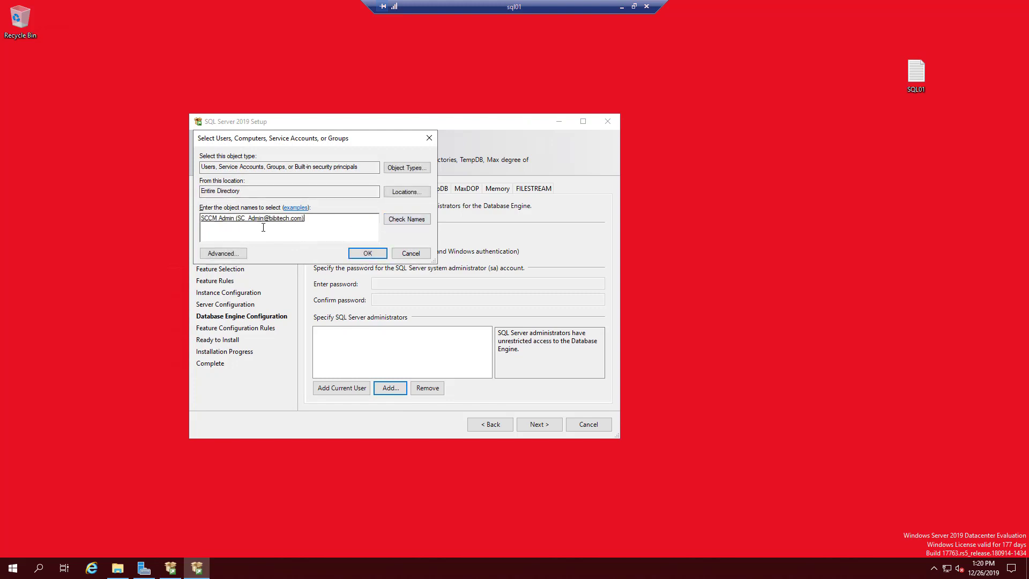
pyautogui.click(367, 253)
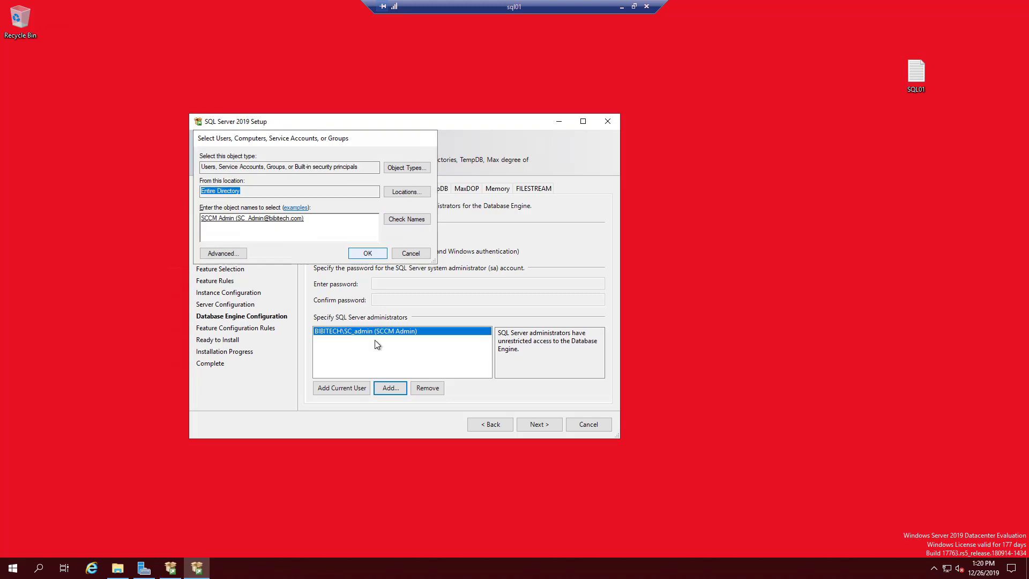
# - Add the SQL service account as a second administrator and view the Data Directories settings
pyautogui.click(397, 390)
pyautogui.write('sc')
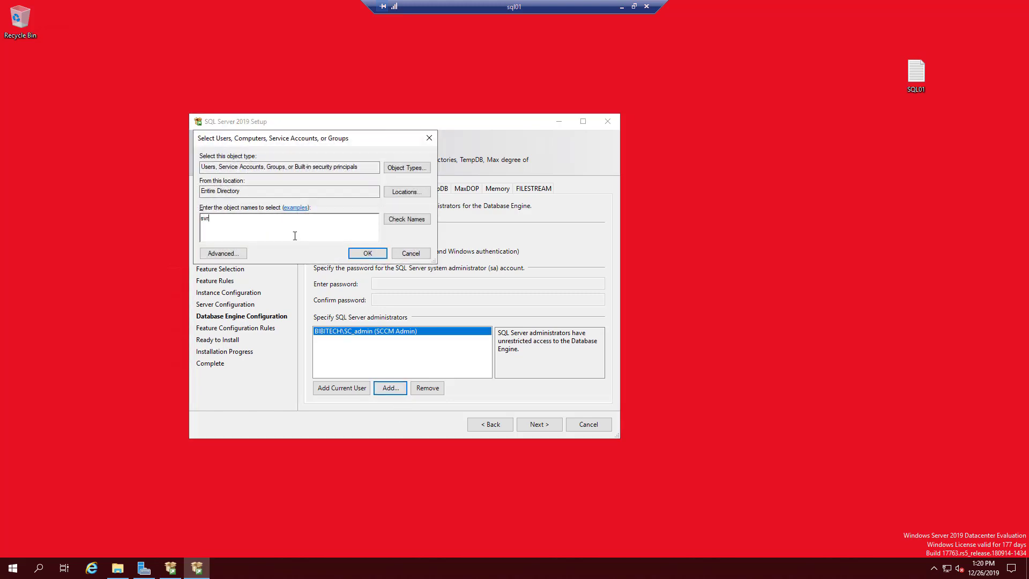
pyautogui.write('c_sql1')
pyautogui.click(420, 221)
pyautogui.click(366, 254)
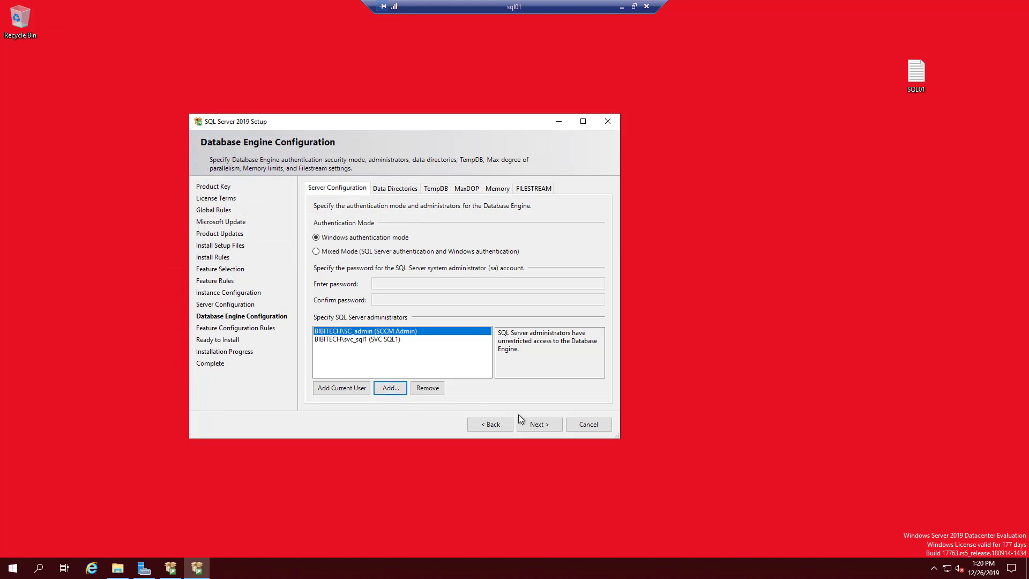
pyautogui.click(533, 424)
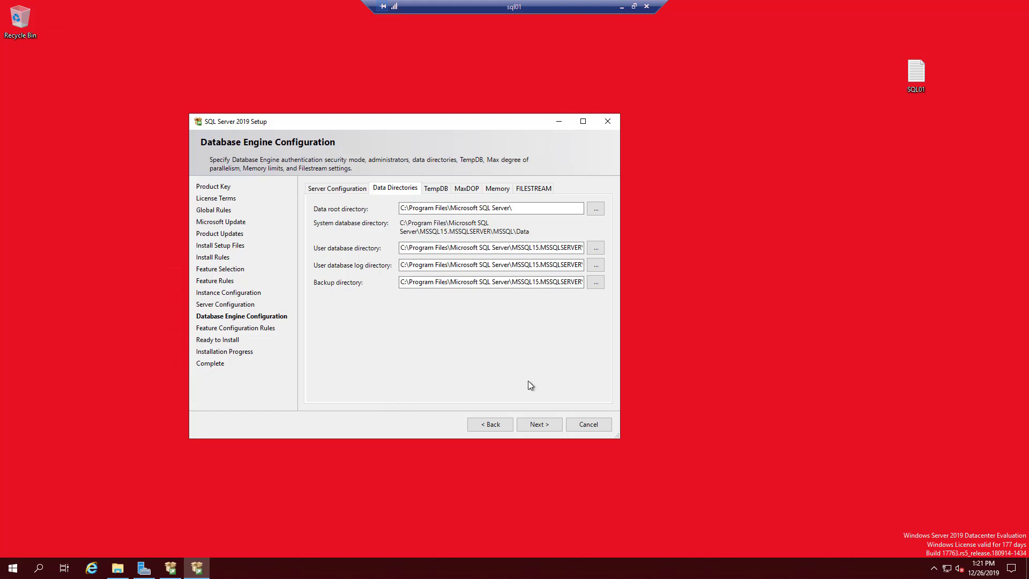
# - Review the TempDB, memory and administrator settings, then advance to Ready to Install
pyautogui.click(435, 190)
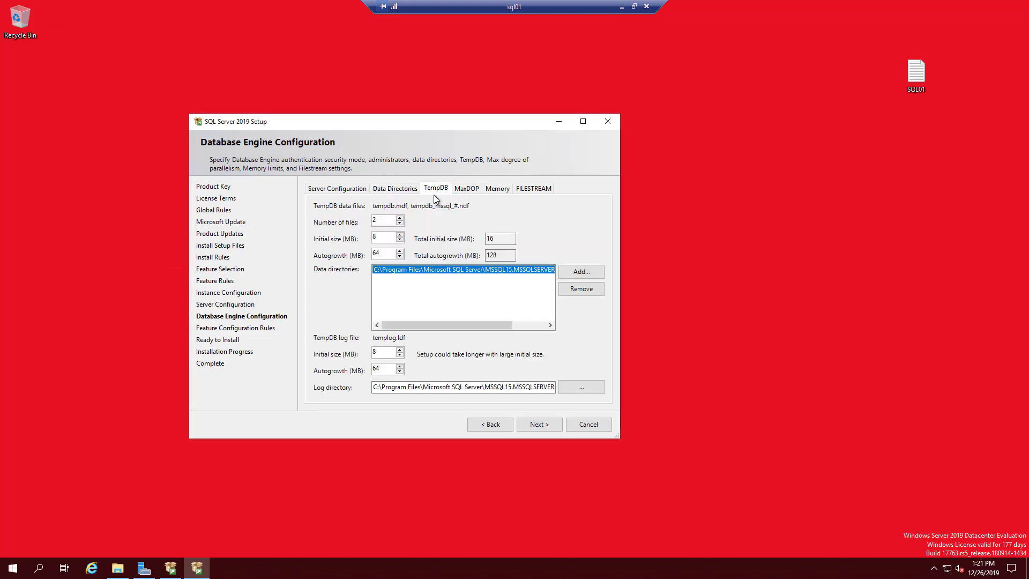
pyautogui.click(392, 186)
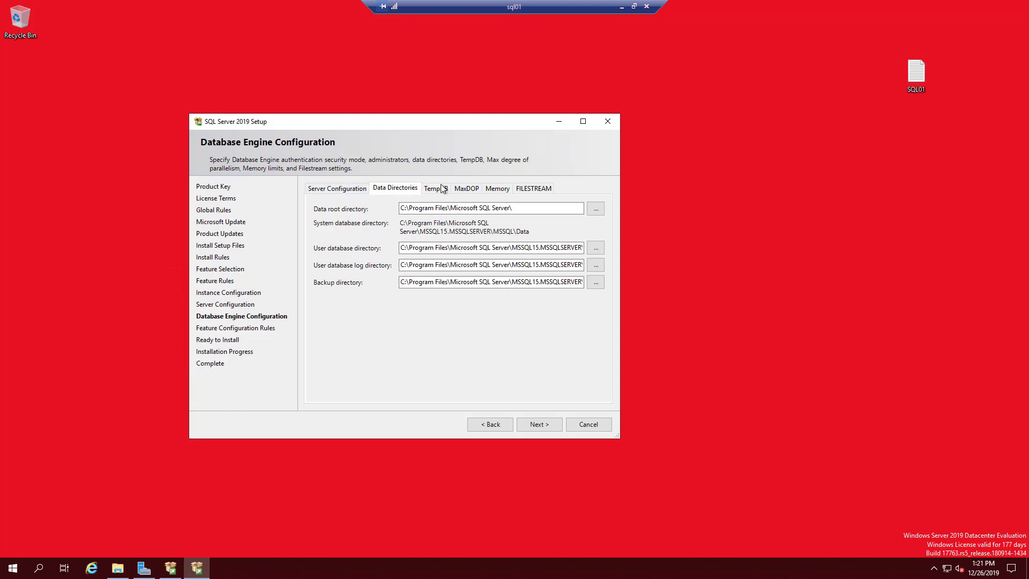
pyautogui.click(505, 193)
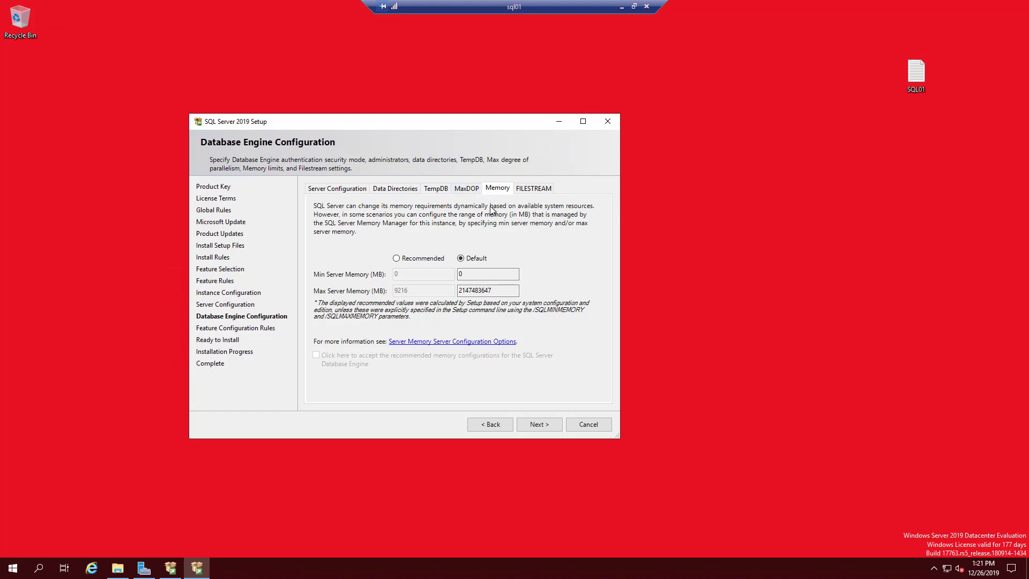
pyautogui.click(394, 190)
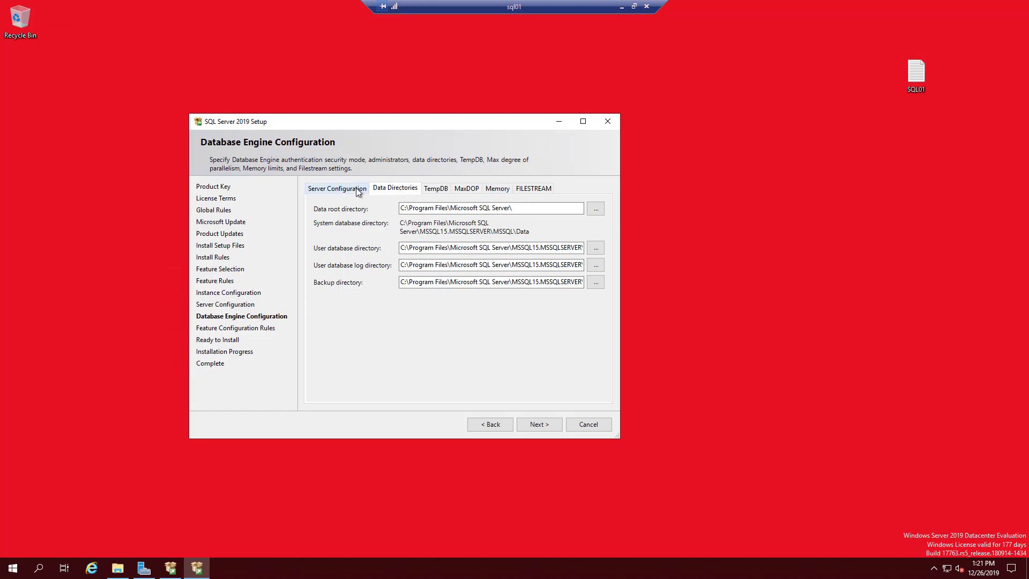
pyautogui.click(327, 186)
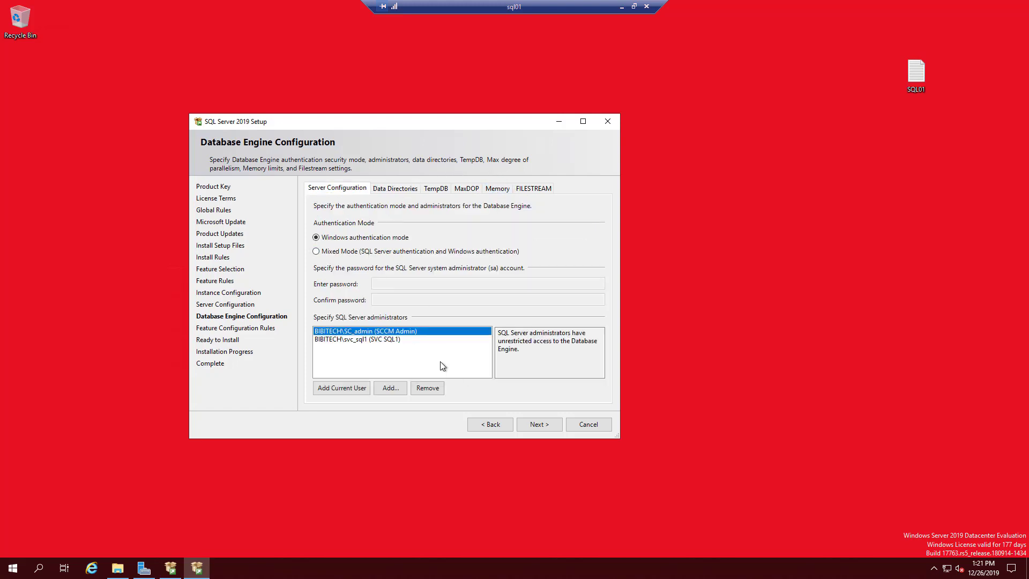
pyautogui.click(549, 426)
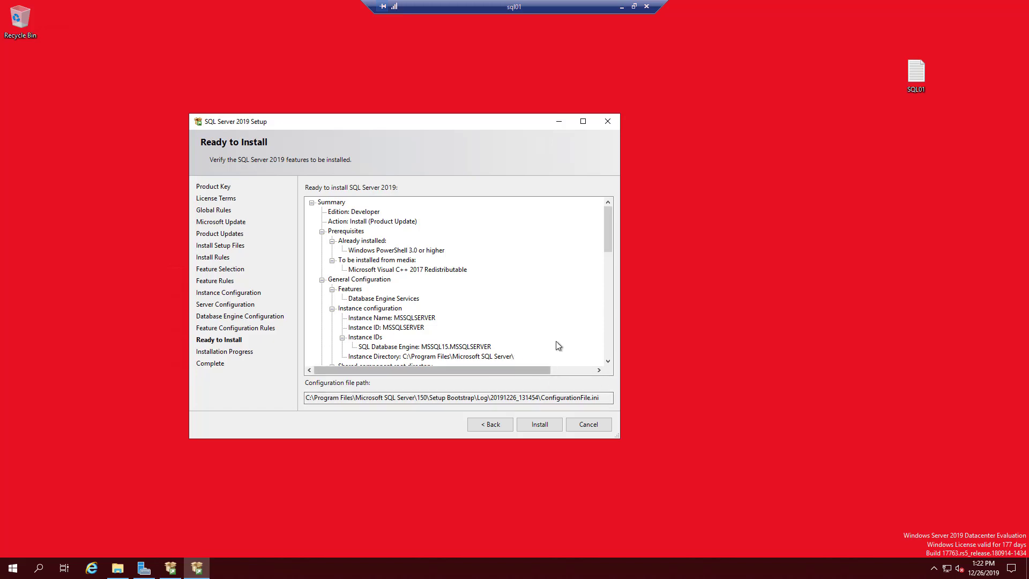
# - Run the installation, confirm every feature Succeeded, and close SQL Server Setup
pyautogui.click(548, 427)
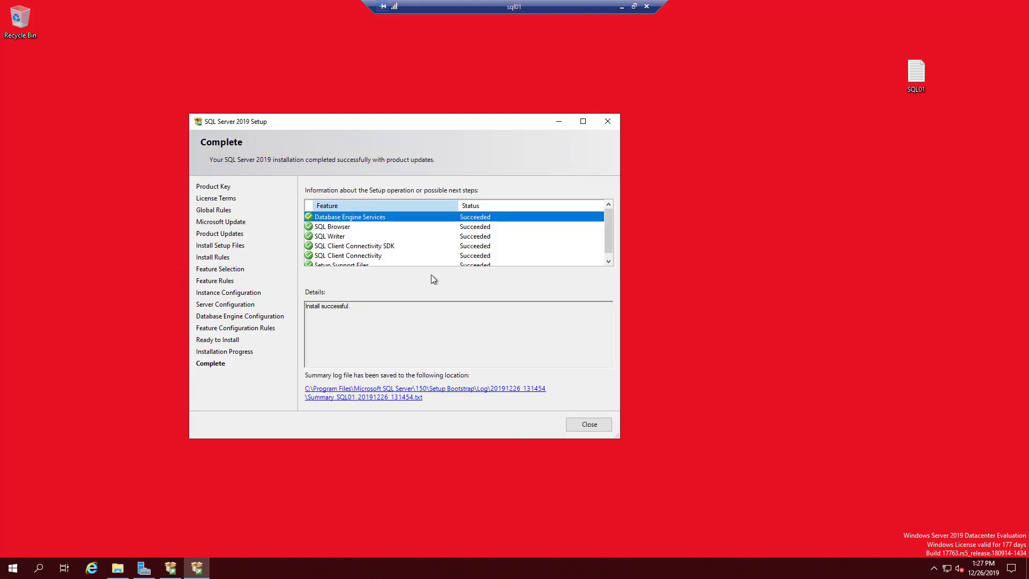
pyautogui.click(429, 257)
pyautogui.scroll(-1, 430, 256)
pyautogui.scroll(1, 429, 256)
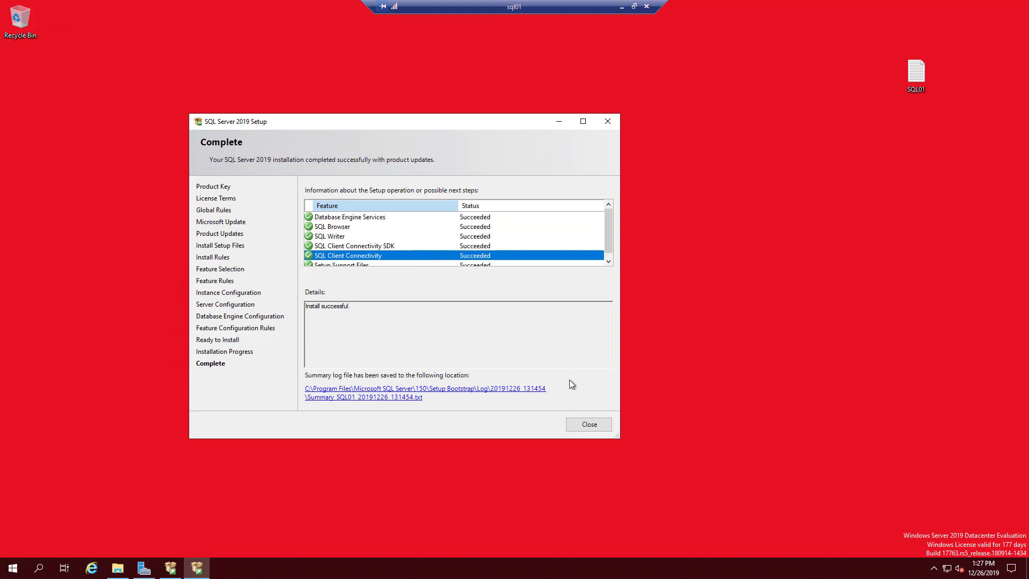
pyautogui.click(589, 425)
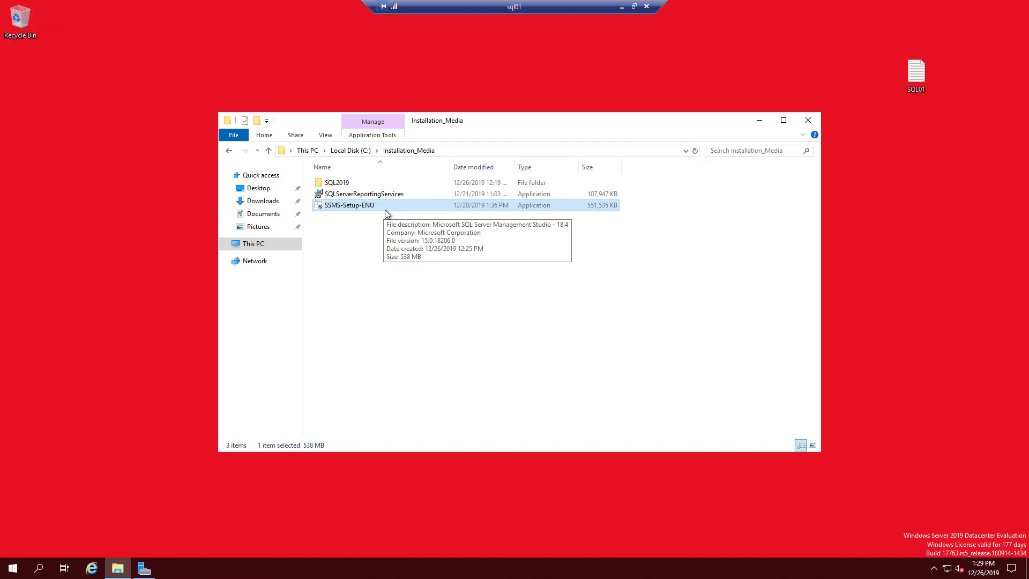
# - Run SSMS-Setup-ENU from C:\Installation_Media and approve the User Account Control prompt
pyautogui.doubleClick(384, 209)
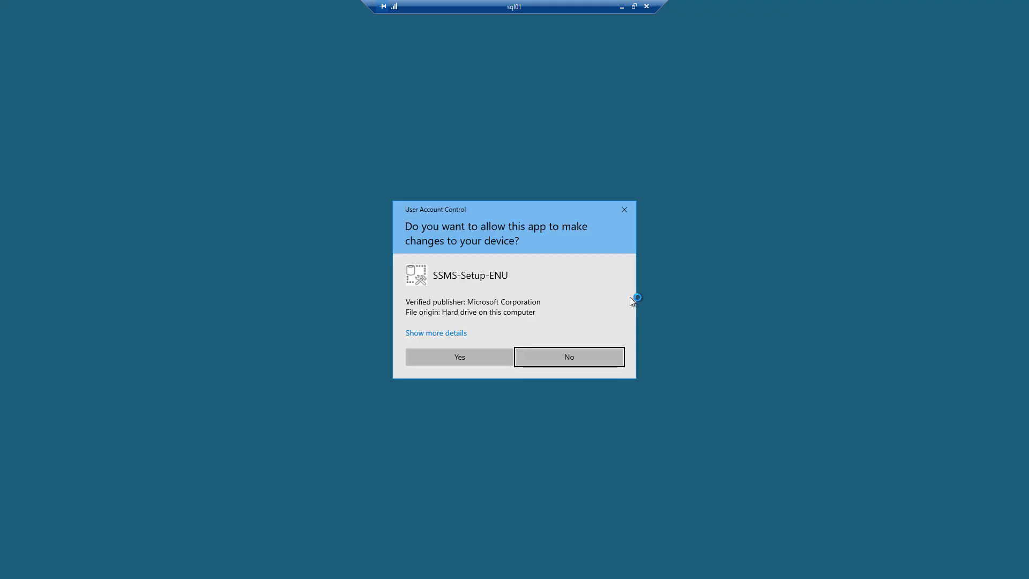
pyautogui.click(487, 355)
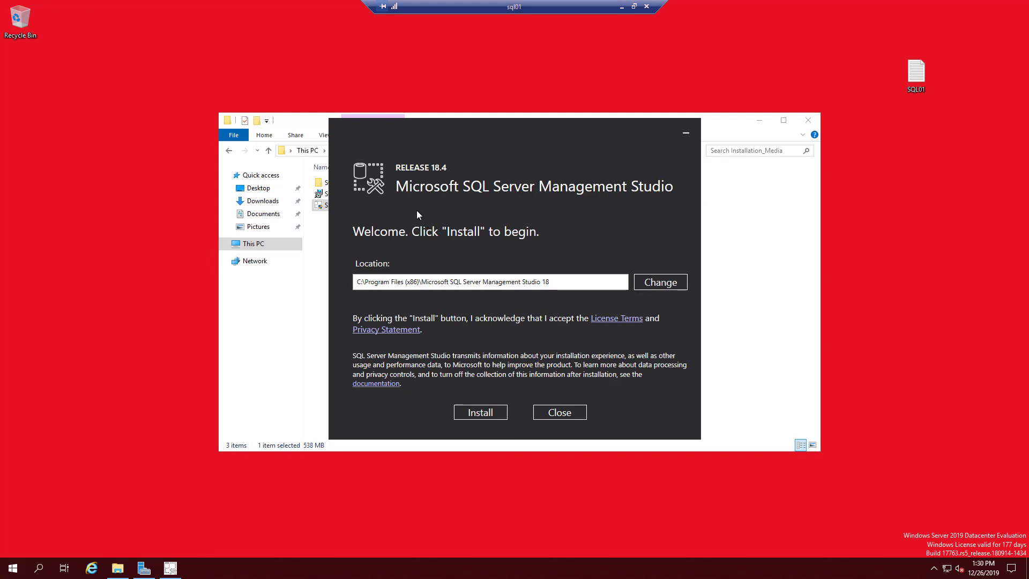
# - Install Management Studio 18.4 to the default location until a restart is required
pyautogui.click(489, 411)
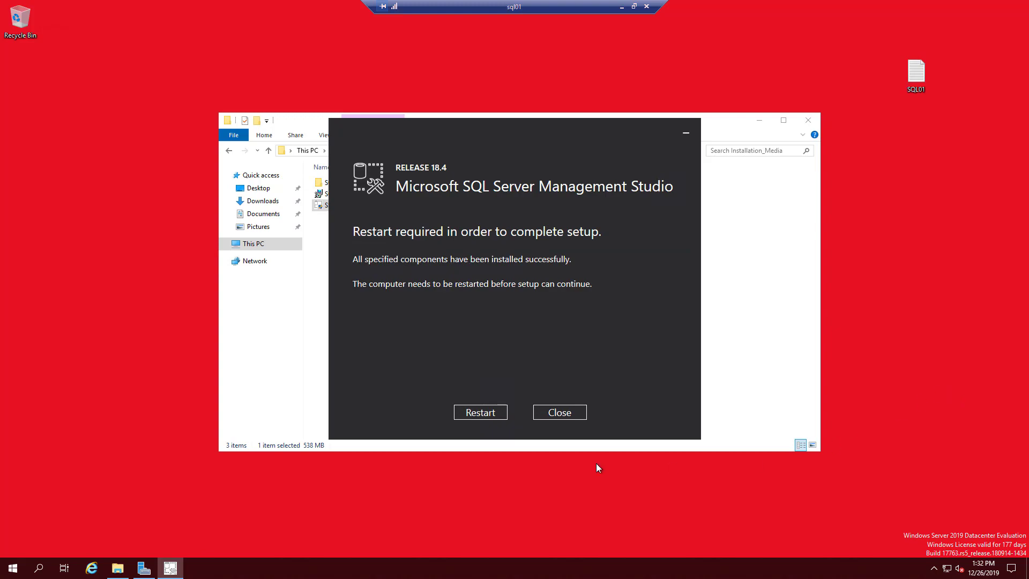
# - Restart sql01, then reconnect with the account password and accept its certificate
pyautogui.click(484, 420)
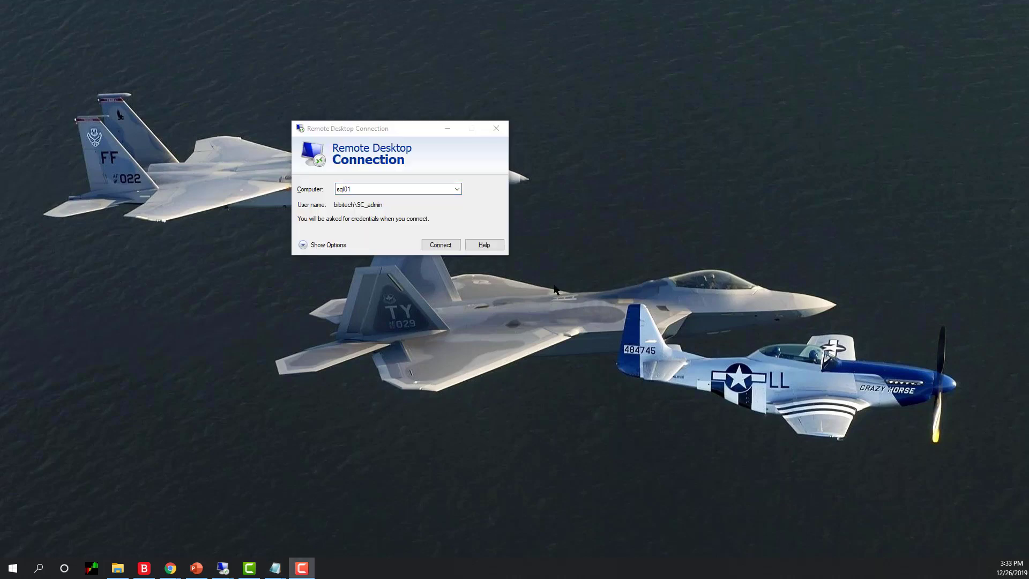
pyautogui.click(438, 248)
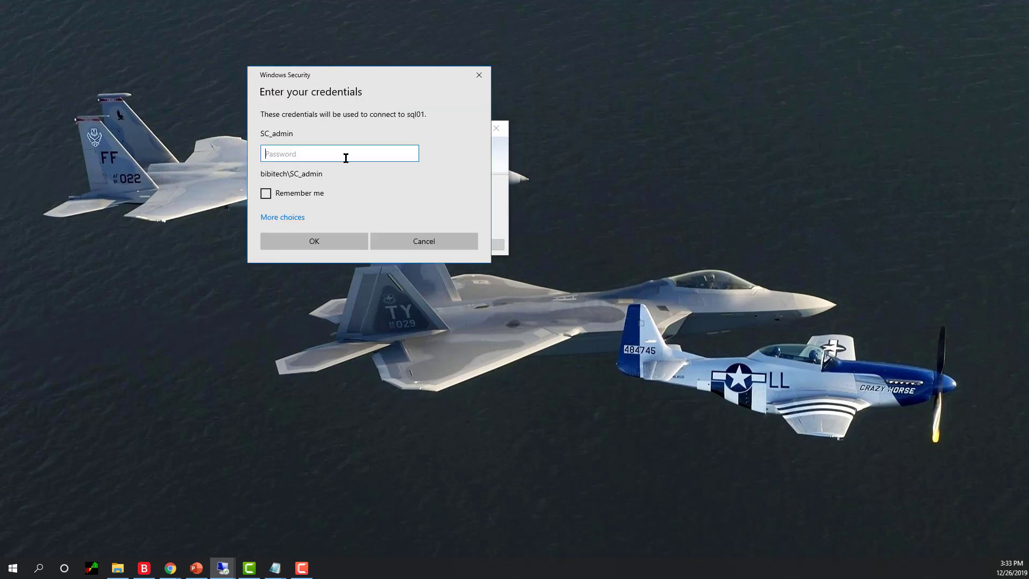
pyautogui.write('*********')
pyautogui.press('Return')
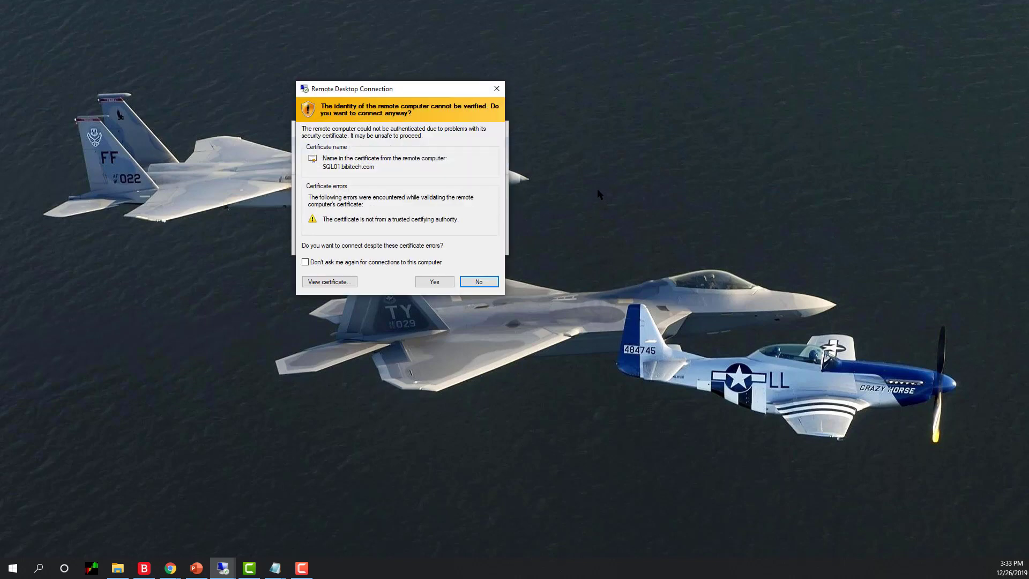
pyautogui.click(442, 283)
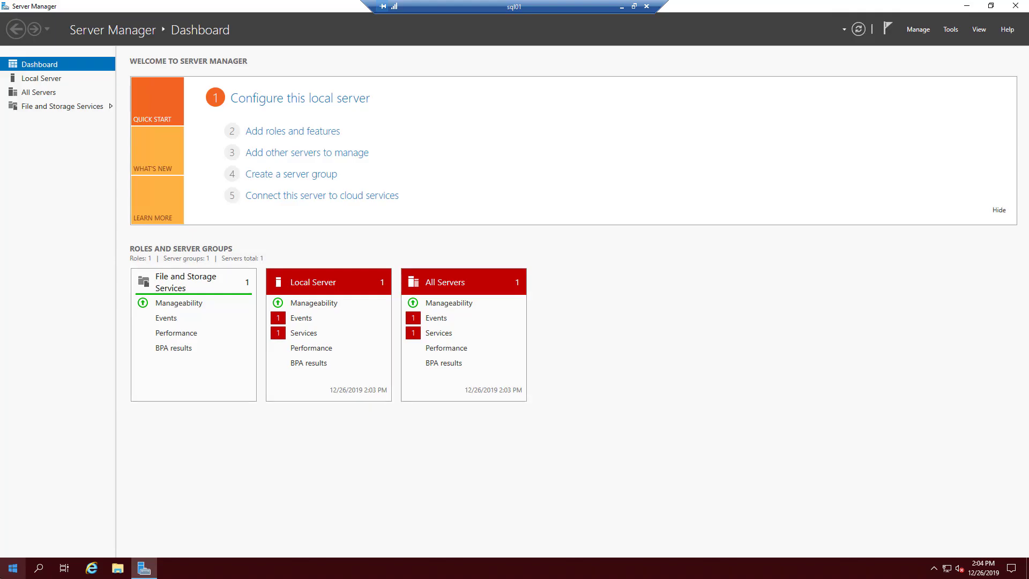
# - Launch SQL Server 2019 Configuration Manager from the Start menu as administrator
pyautogui.click(15, 570)
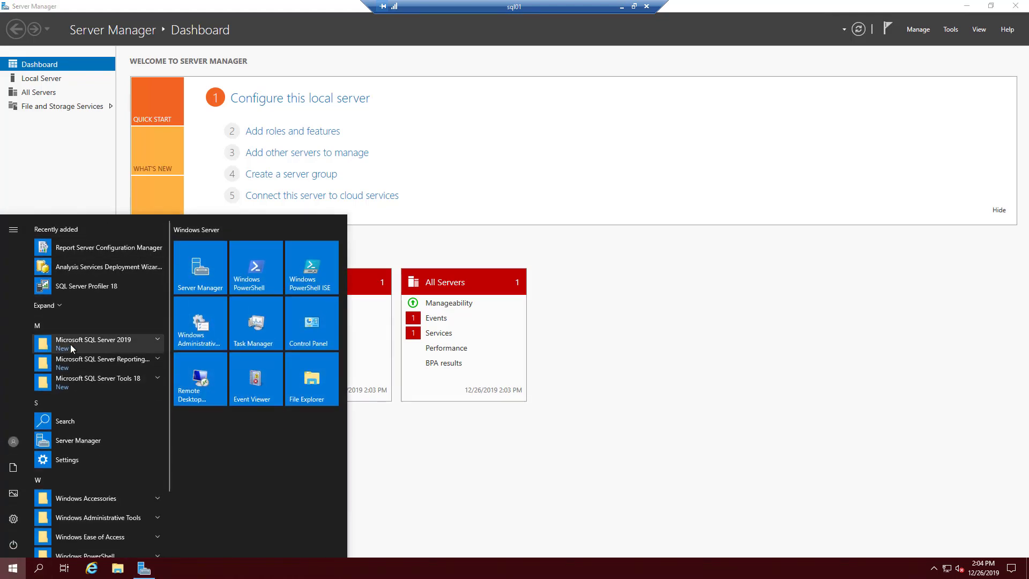
pyautogui.click(162, 340)
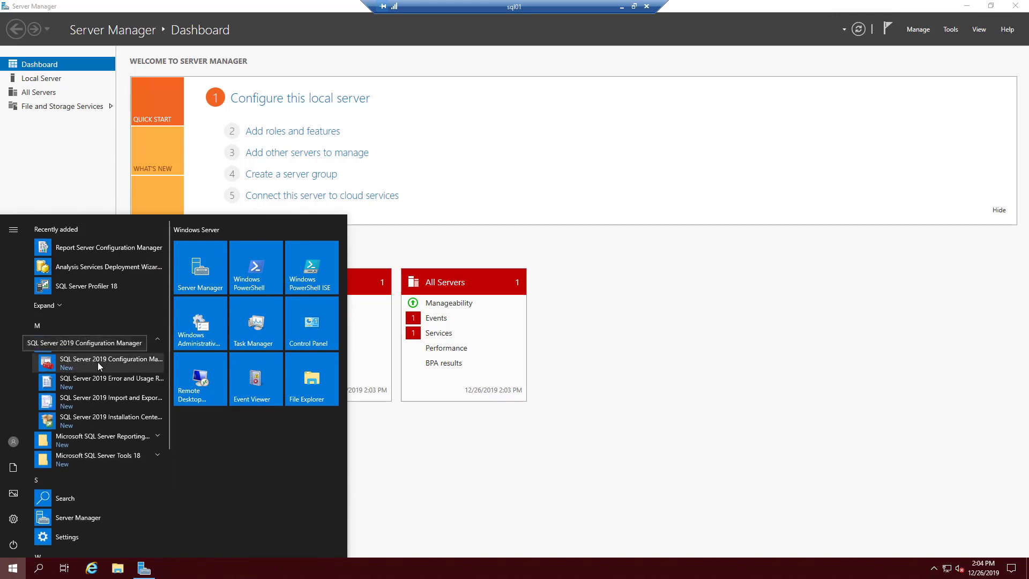
pyautogui.click(115, 360)
pyautogui.click(485, 354)
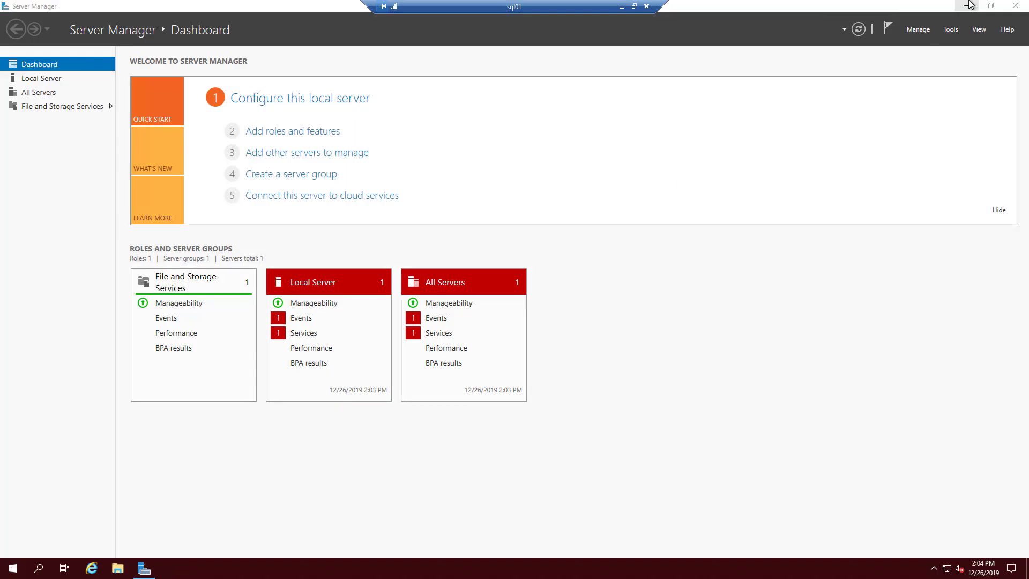
# - Minimize Server Manager, bring Configuration Manager forward and widen its tree pane
pyautogui.click(853, 238)
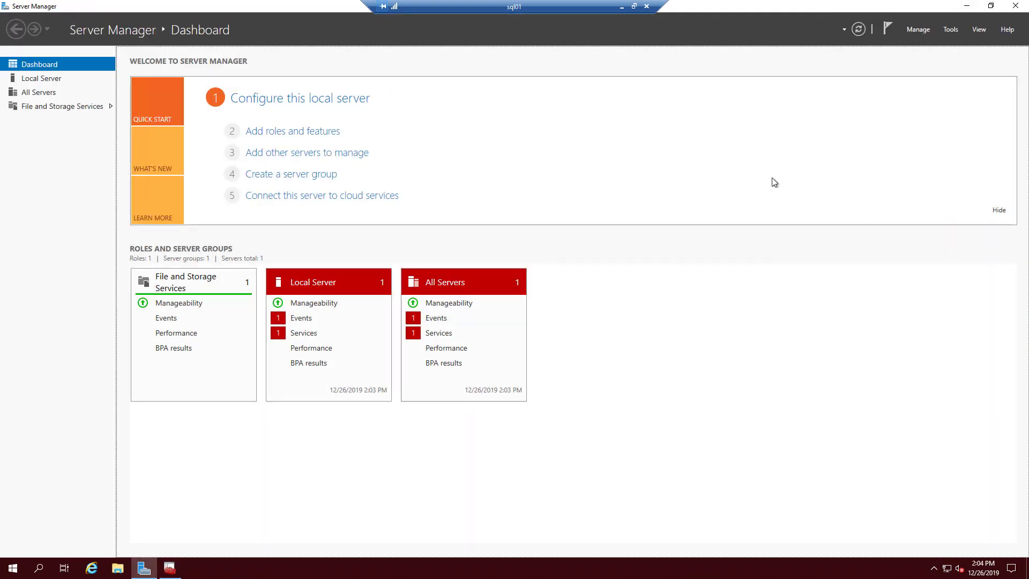
pyautogui.click(974, 6)
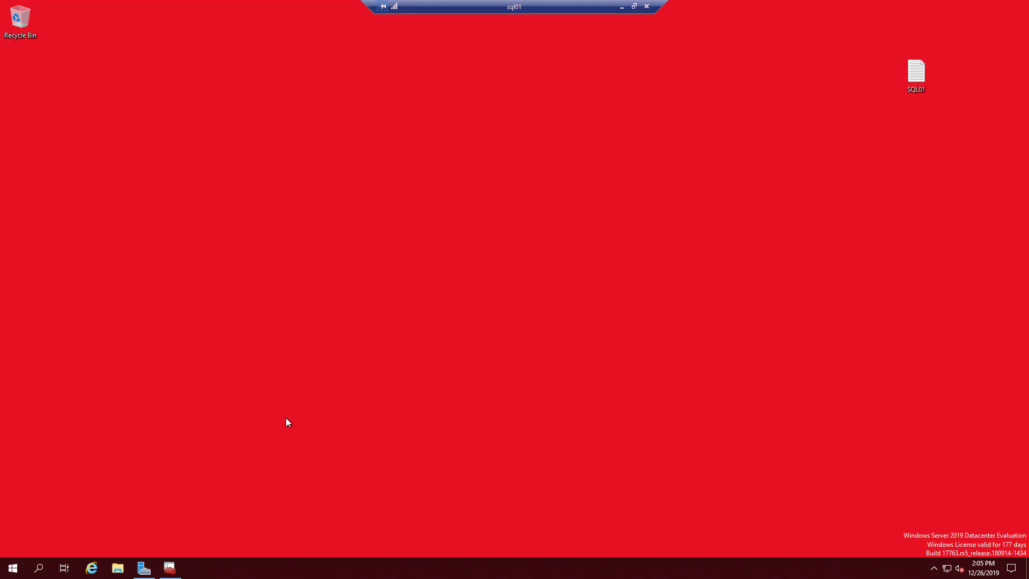
pyautogui.click(172, 574)
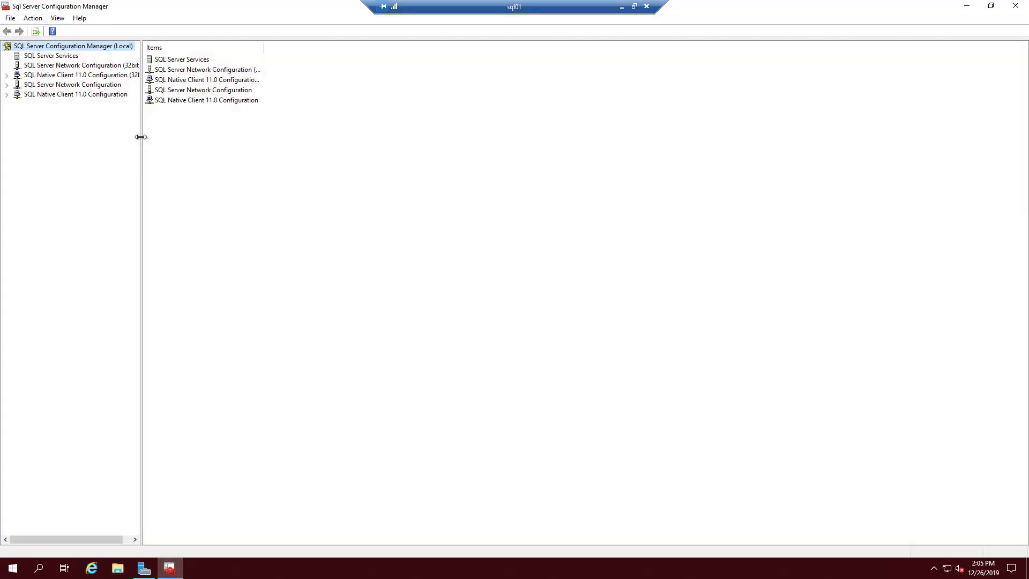
pyautogui.moveTo(140, 138); pyautogui.dragTo(238, 146)
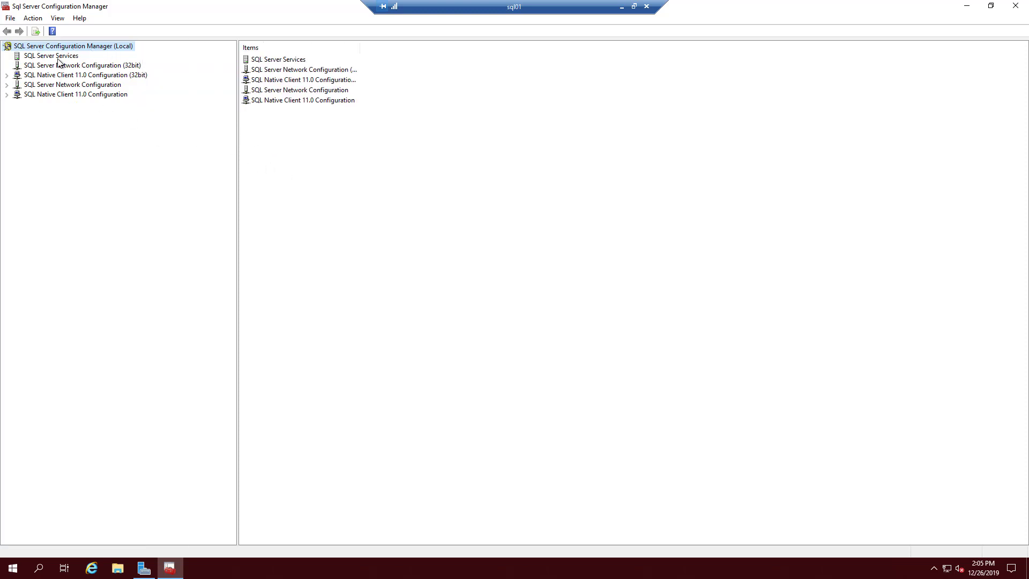
# - List the SQL Server services, widen the Name and Log On As columns, then minimize the console
pyautogui.click(36, 56)
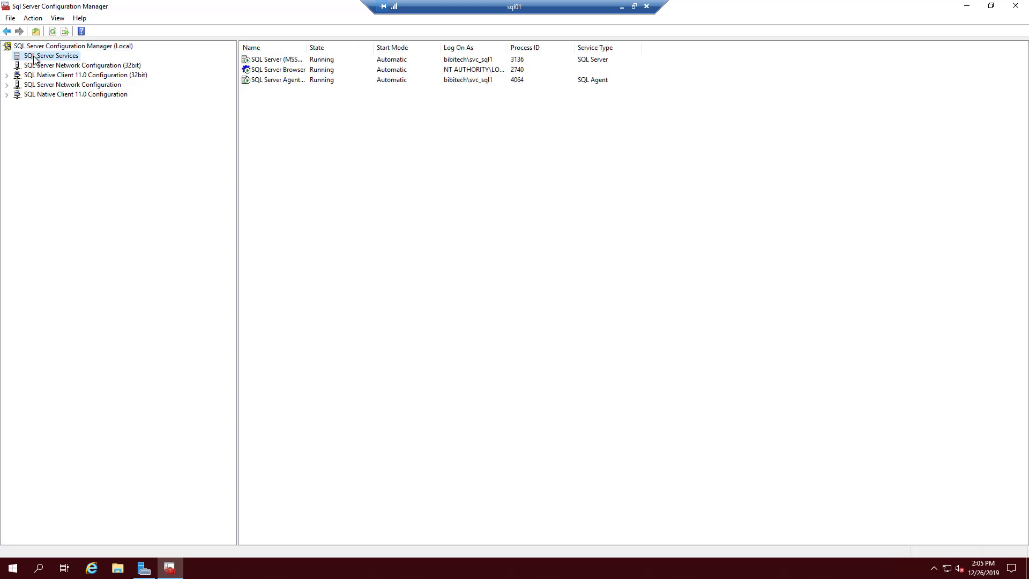
pyautogui.moveTo(306, 43); pyautogui.dragTo(355, 44)
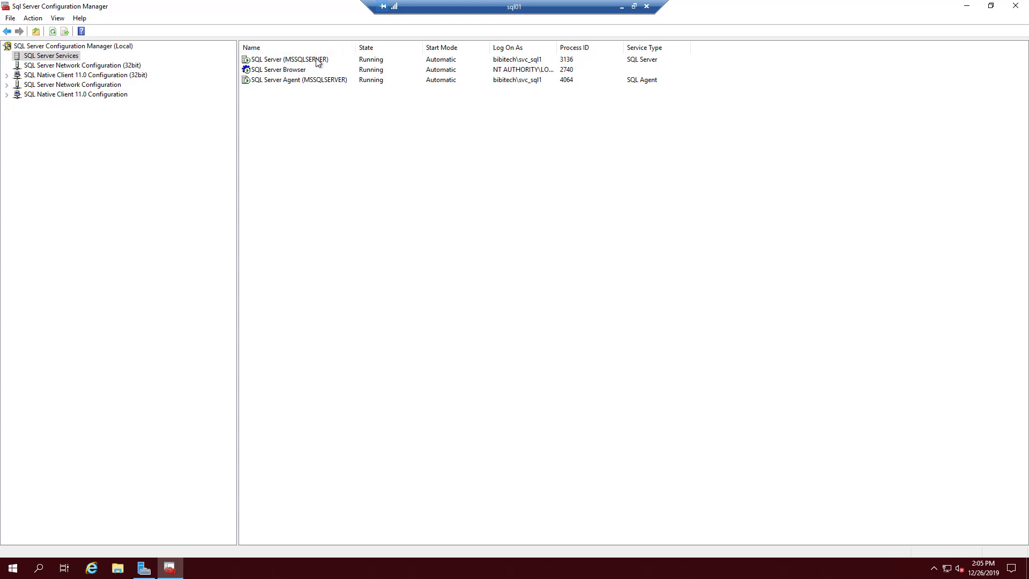
pyautogui.moveTo(556, 46); pyautogui.dragTo(651, 47)
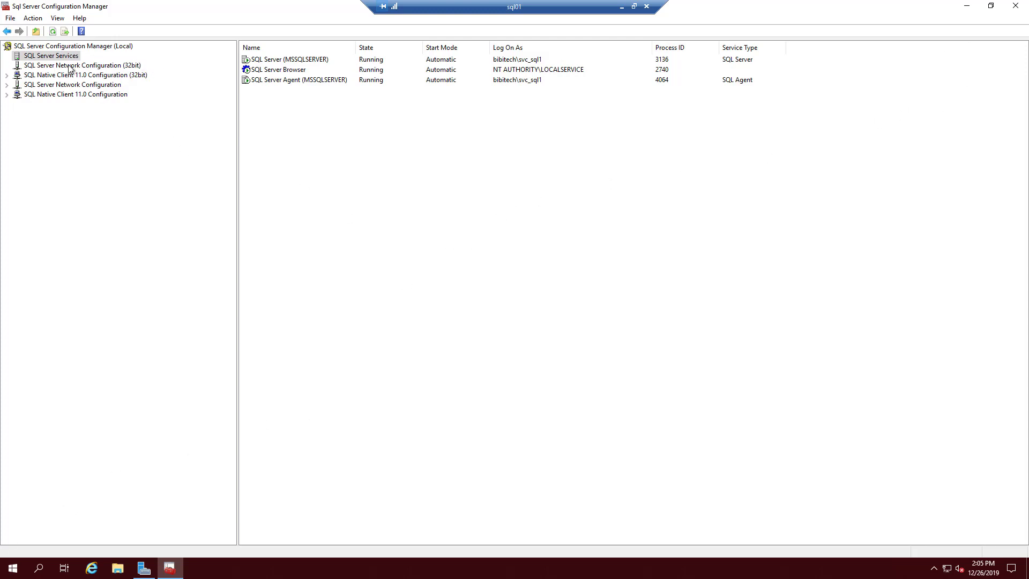
pyautogui.click(966, 6)
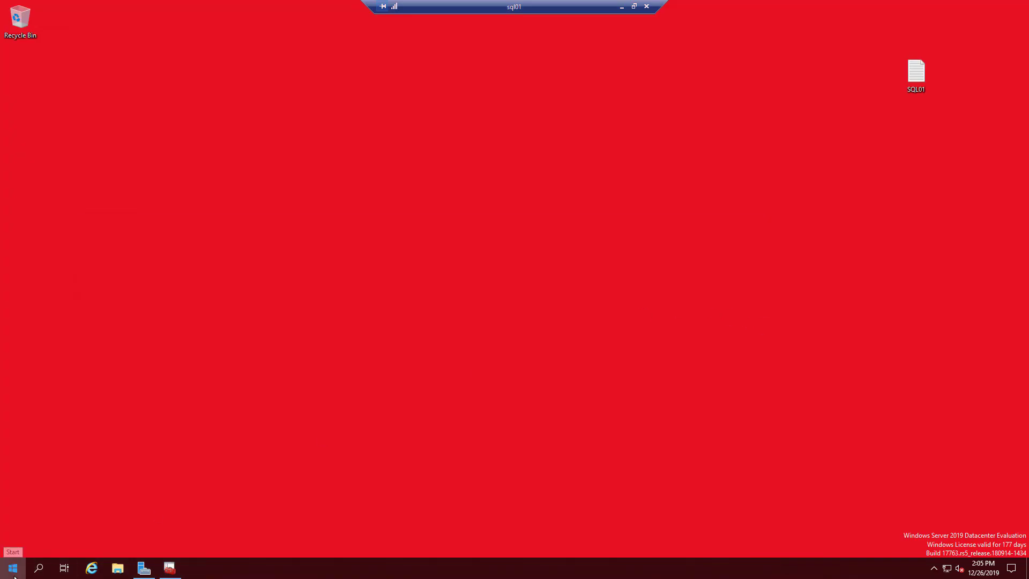
# - Launch SQL Server Management Studio from Microsoft SQL Server Tools 18 and connect to SQL01
pyautogui.click(14, 573)
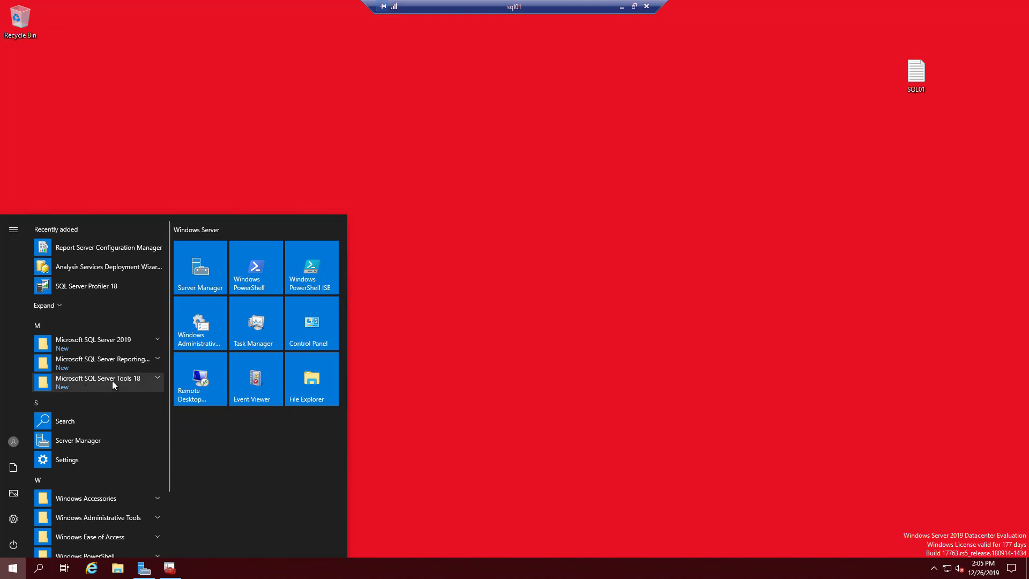
pyautogui.click(161, 377)
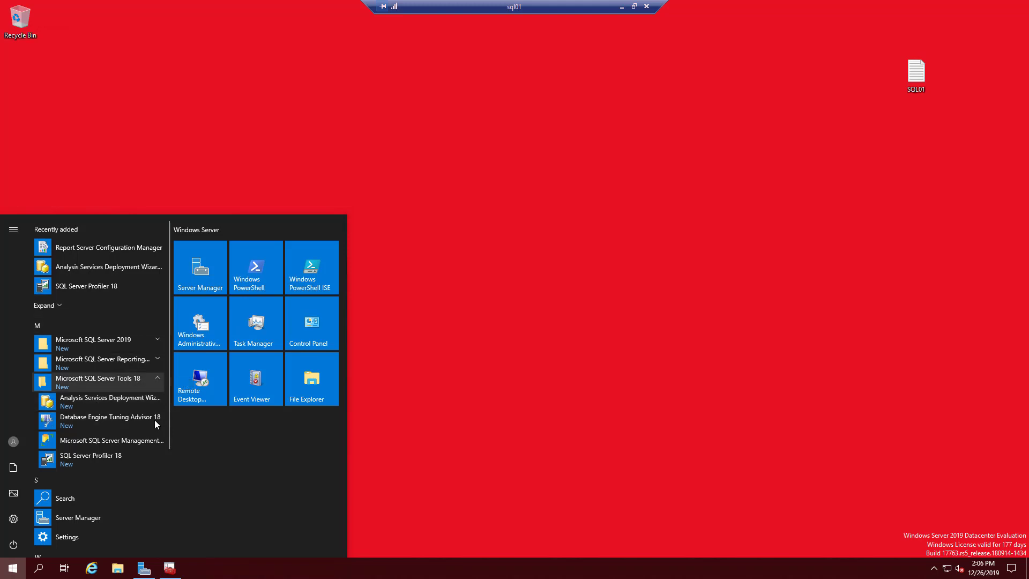
pyautogui.click(97, 439)
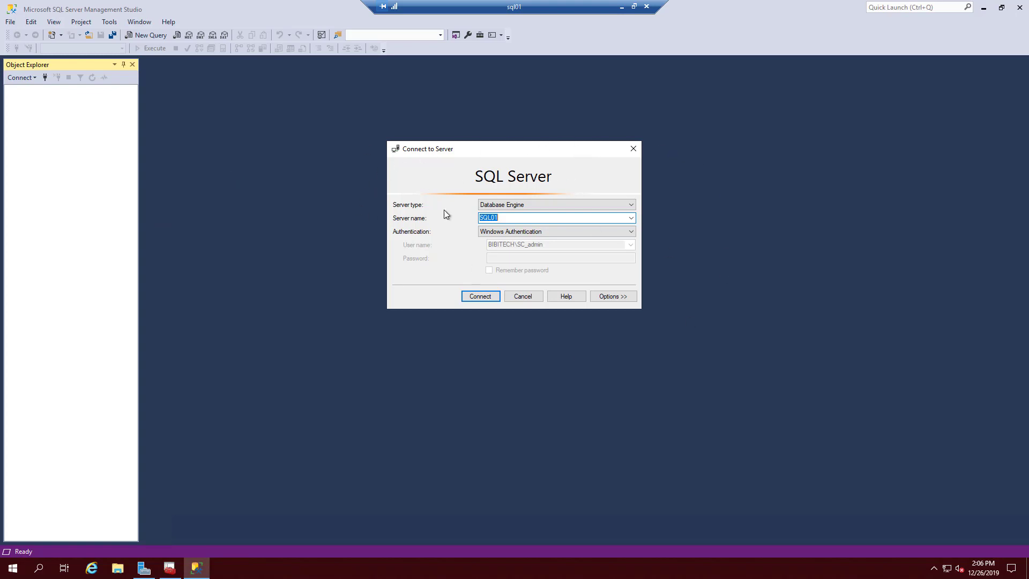
pyautogui.click(480, 298)
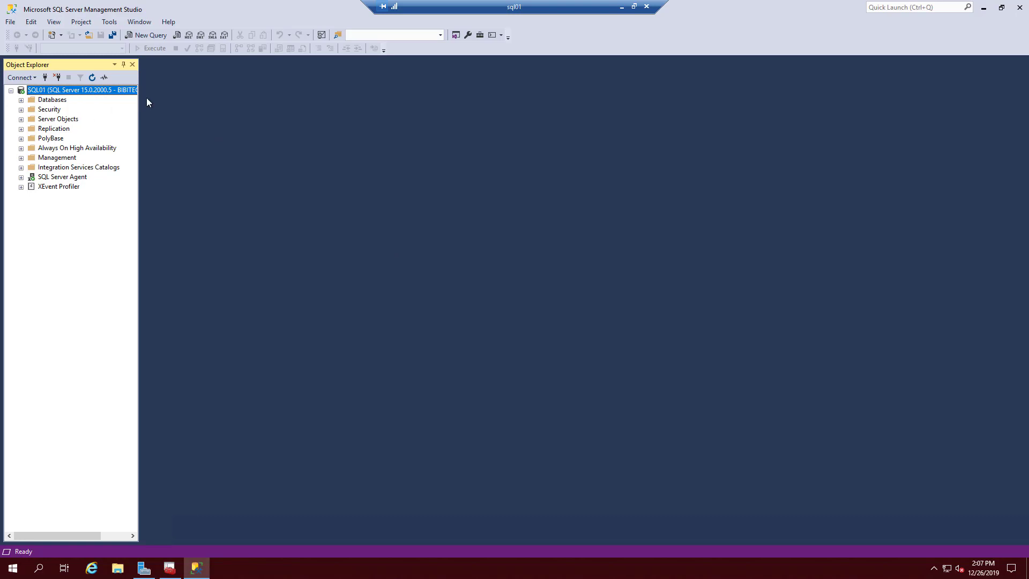
# - Under Security > Logins, tick sysadmin in the domain administrator login's Server Roles and save
pyautogui.click(21, 109)
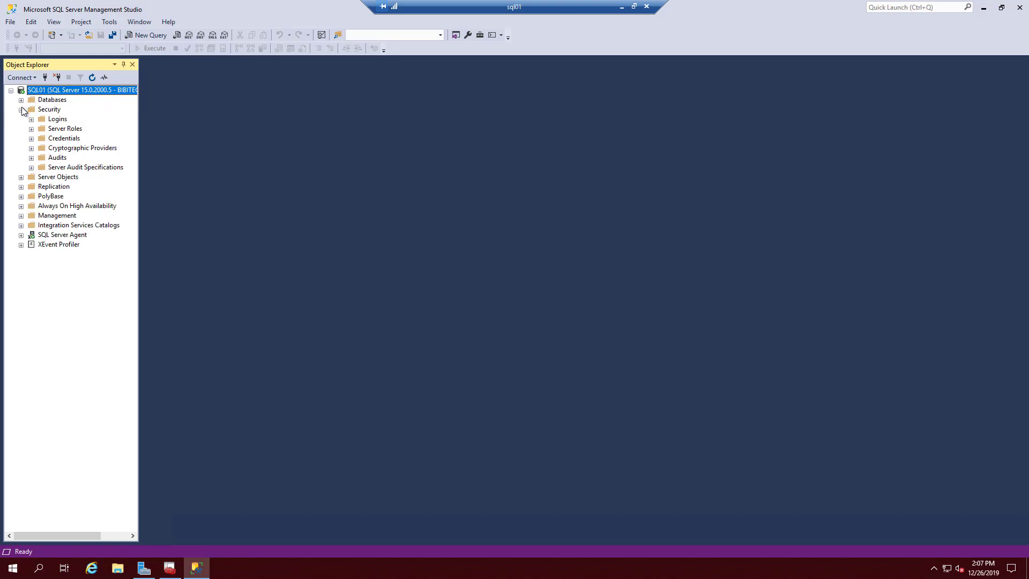
pyautogui.click(49, 111)
pyautogui.click(61, 119)
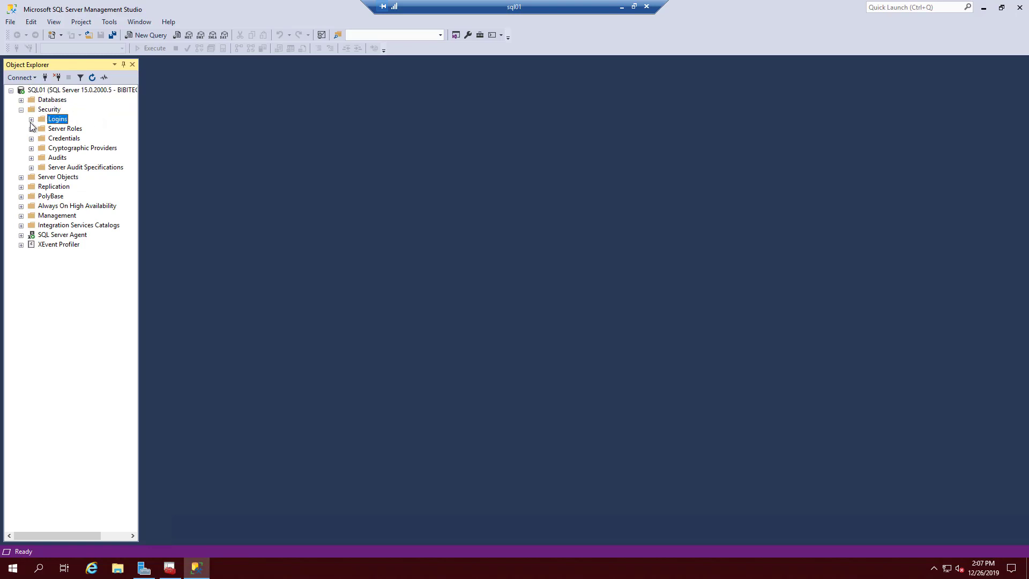
pyautogui.click(31, 119)
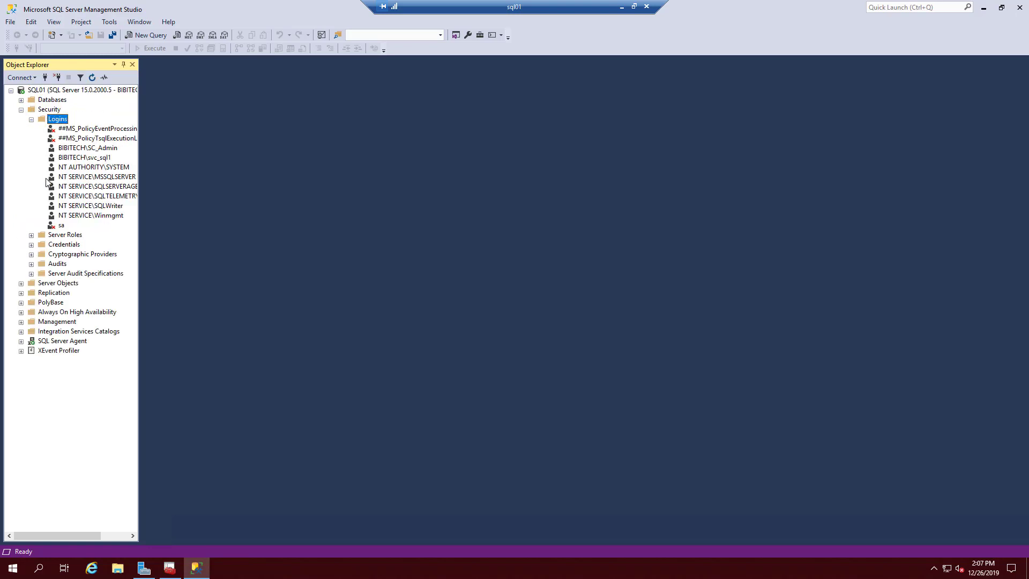
pyautogui.click(113, 149)
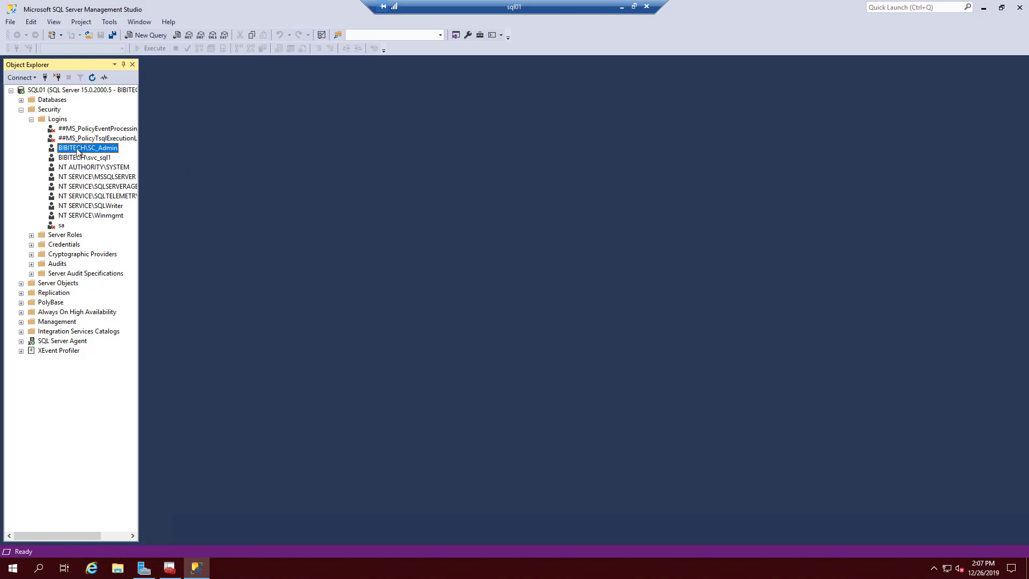
pyautogui.rightClick(111, 149)
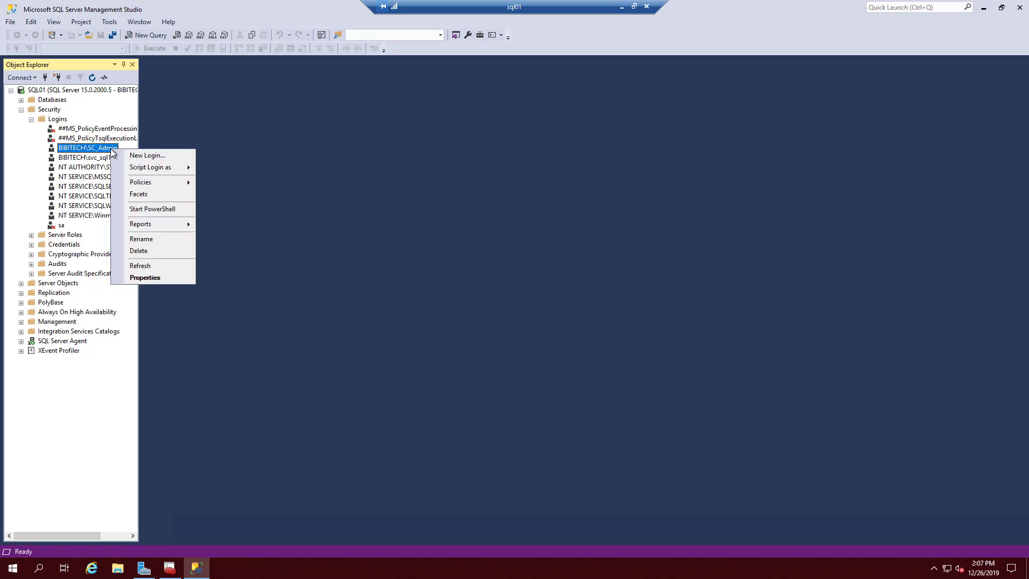
pyautogui.click(144, 278)
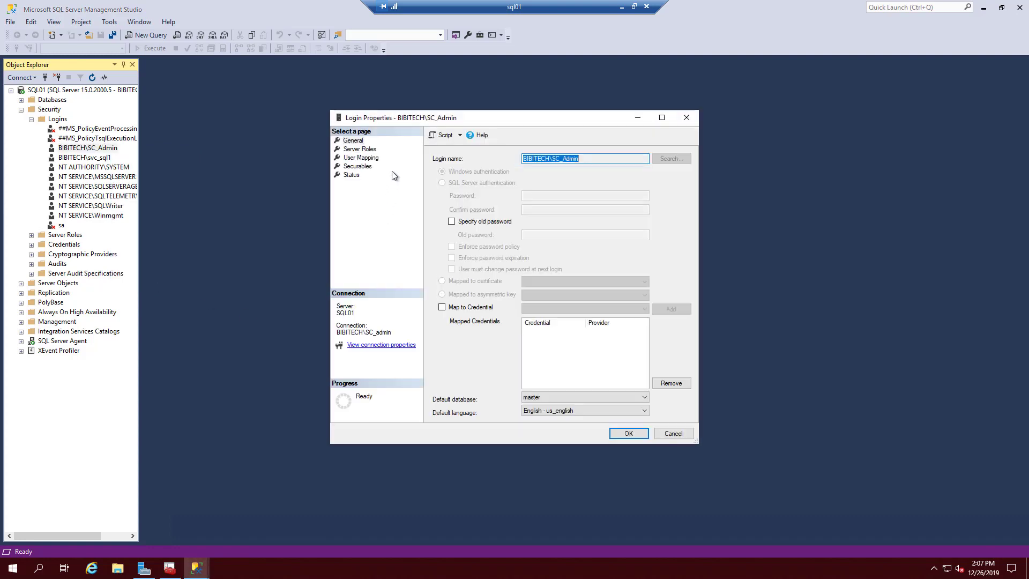
pyautogui.click(348, 141)
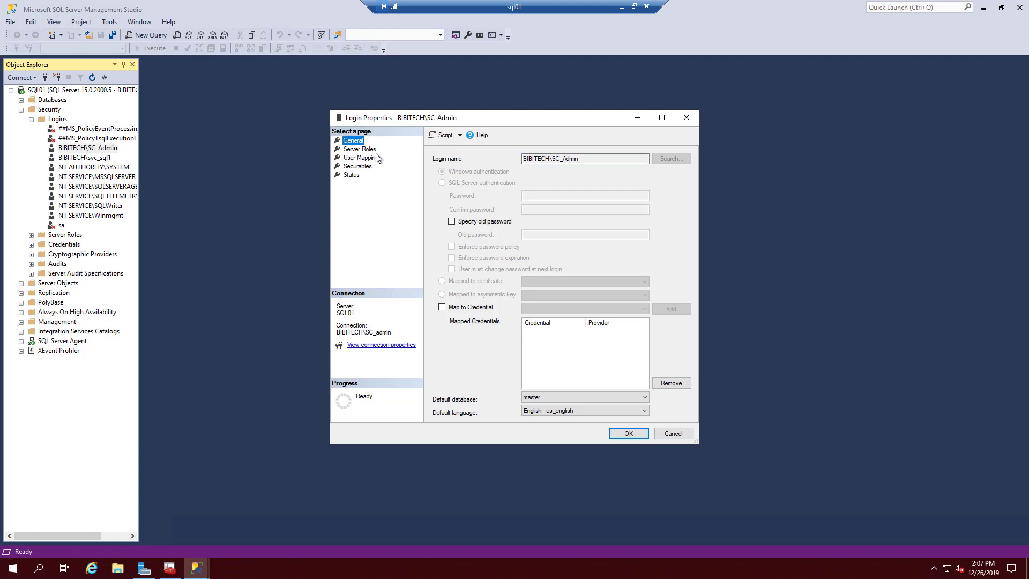
pyautogui.click(363, 152)
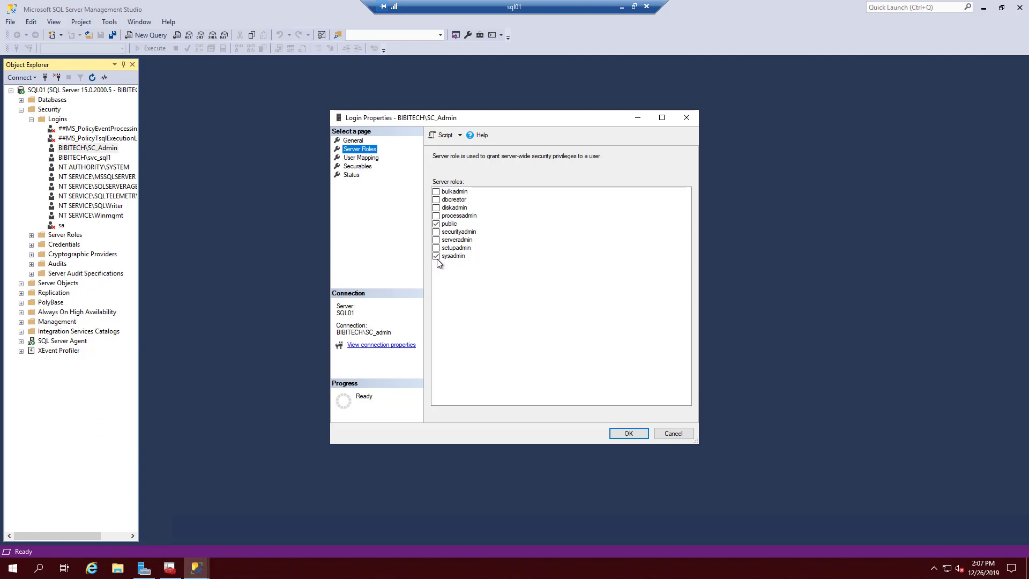
pyautogui.click(628, 435)
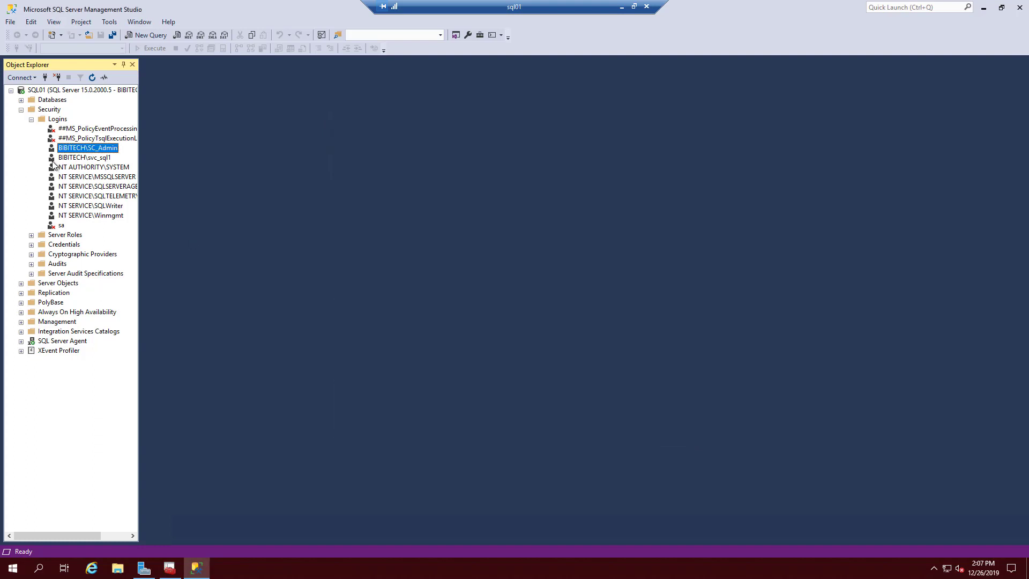
# - Tick sysadmin on the service account login's Server Roles page and save
pyautogui.rightClick(102, 158)
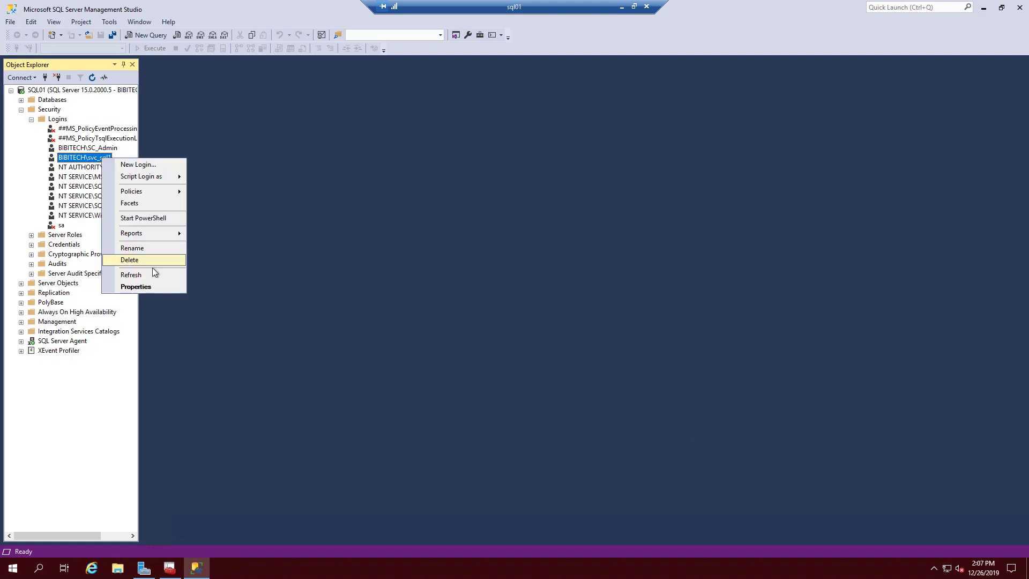
pyautogui.click(157, 288)
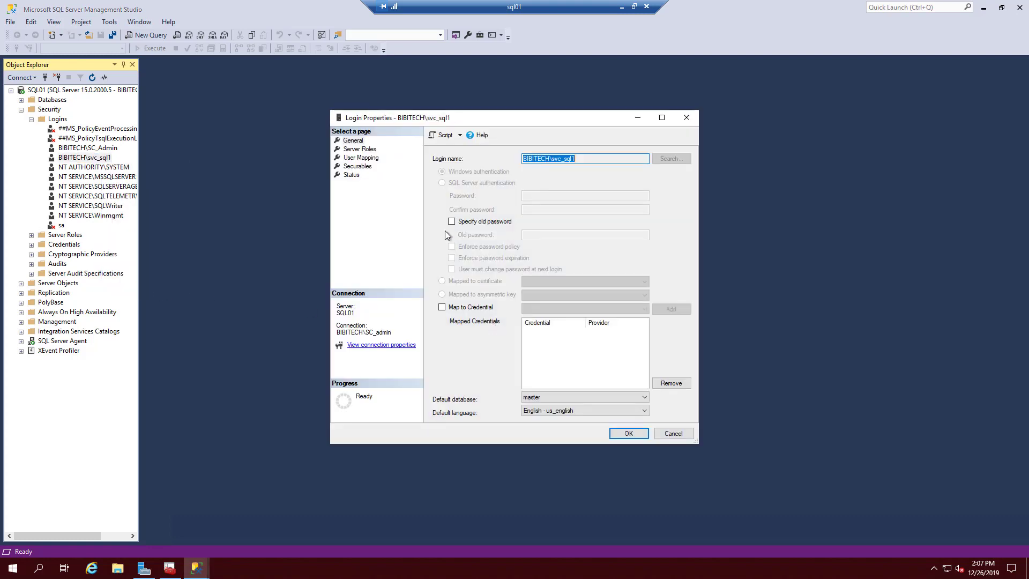
pyautogui.click(358, 150)
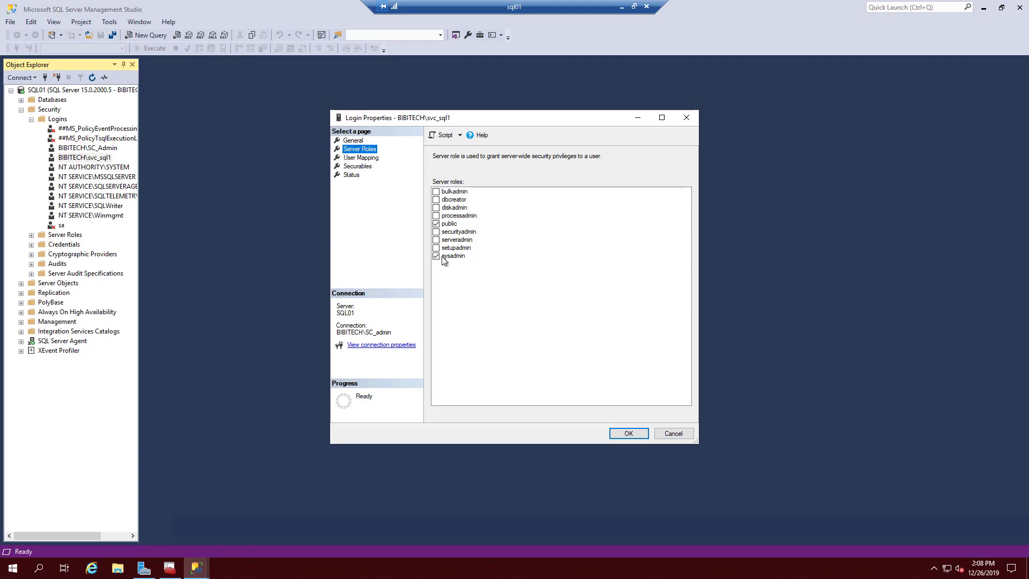
pyautogui.click(643, 434)
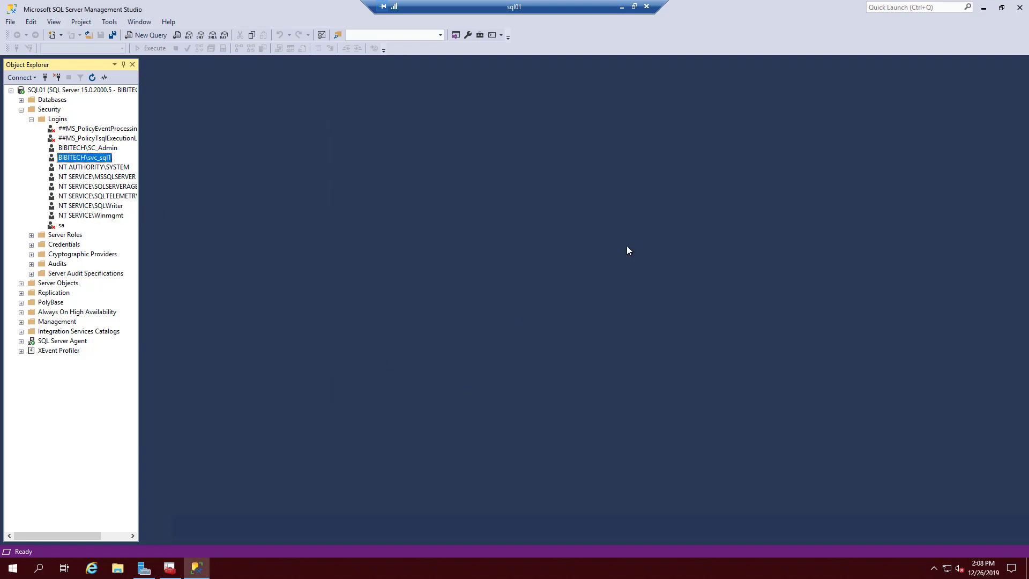
# - Switch from Management Studio to Configuration Manager and list the Protocols for MSSQLSERVER
pyautogui.click(984, 7)
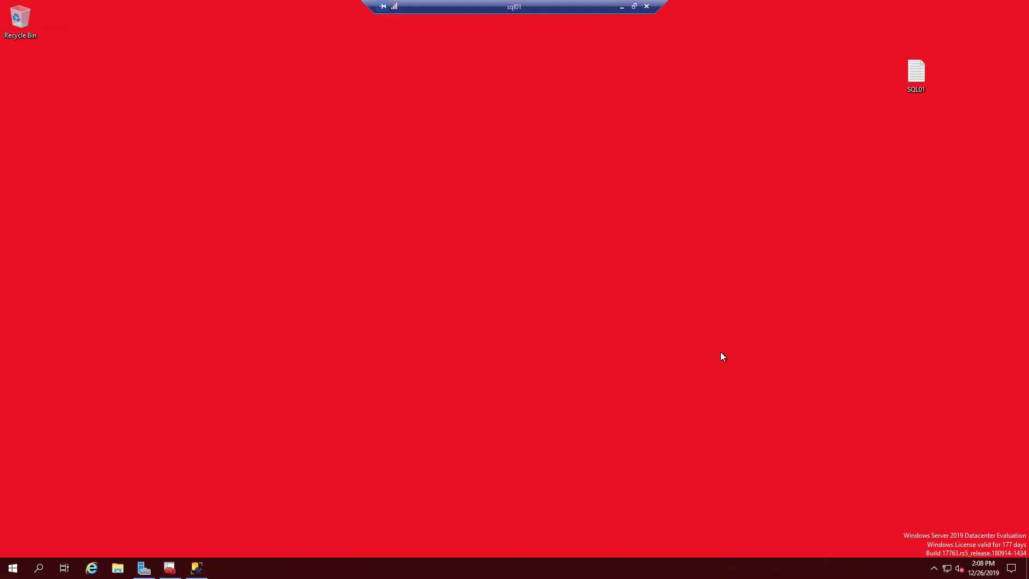
pyautogui.click(175, 574)
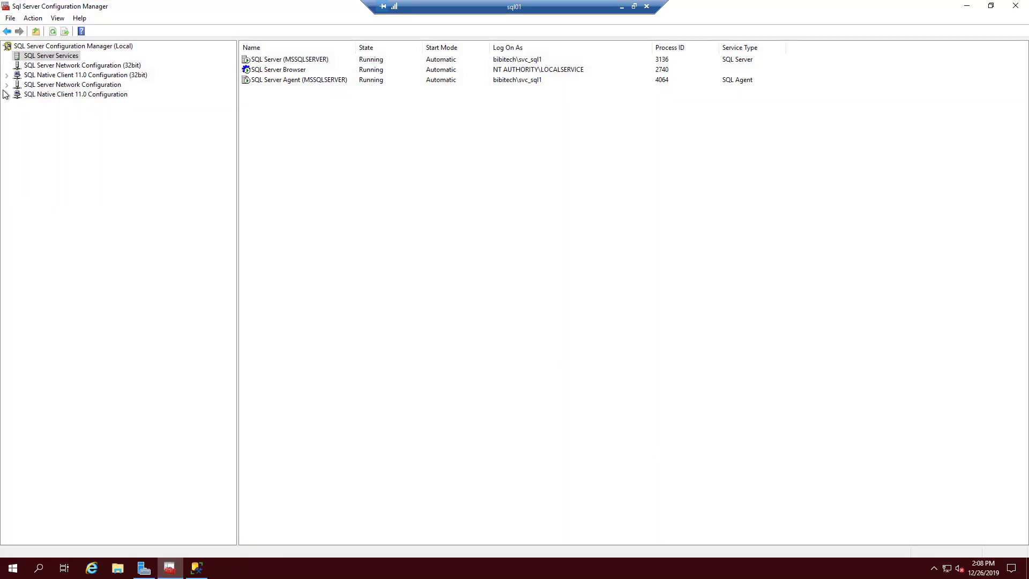
pyautogui.click(40, 86)
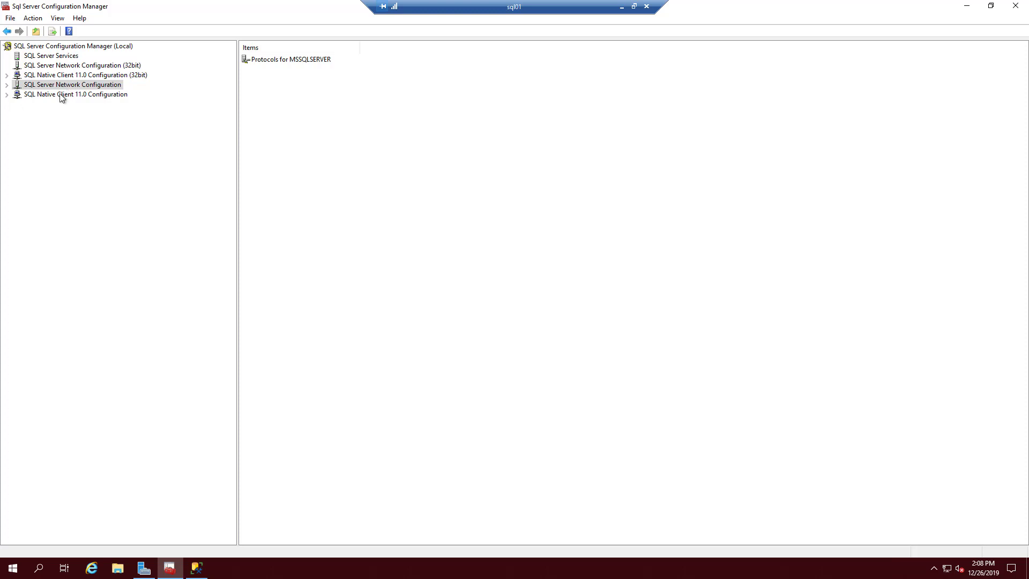
pyautogui.click(6, 85)
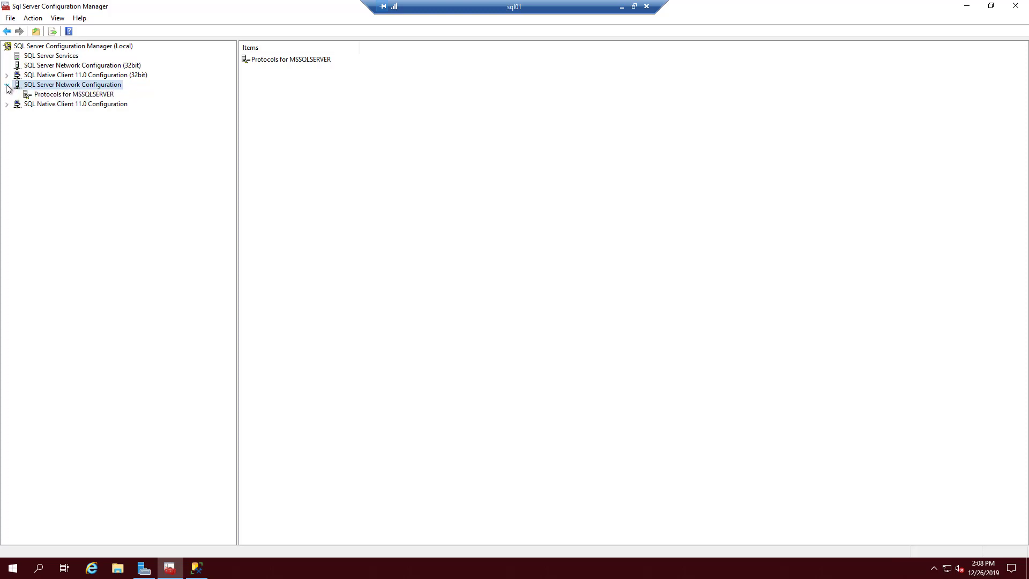
pyautogui.click(57, 95)
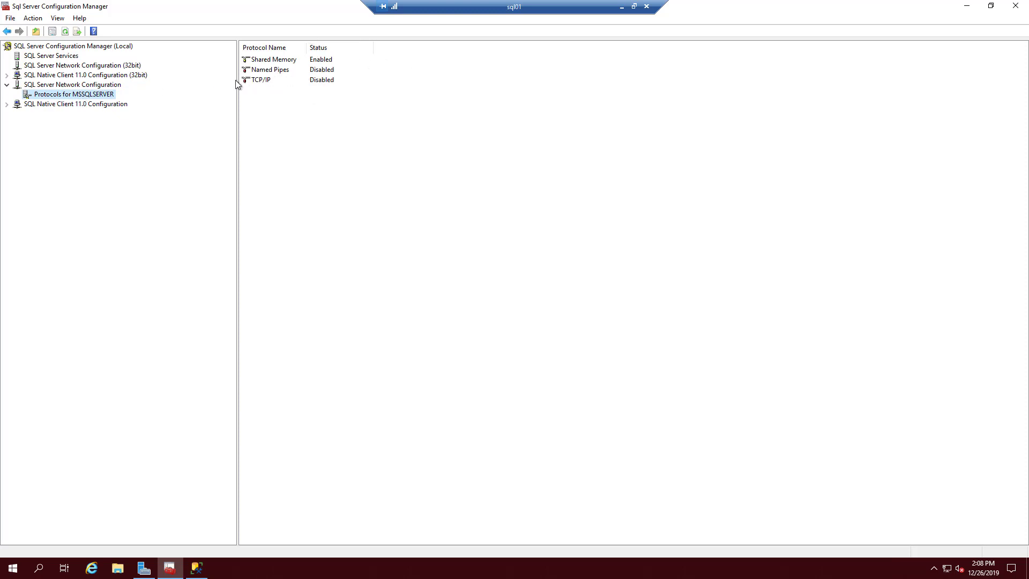
pyautogui.click(285, 72)
# - Enable Named Pipes and TCP/IP for MSSQLSERVER, acknowledging each restart warning
pyautogui.rightClick(315, 74)
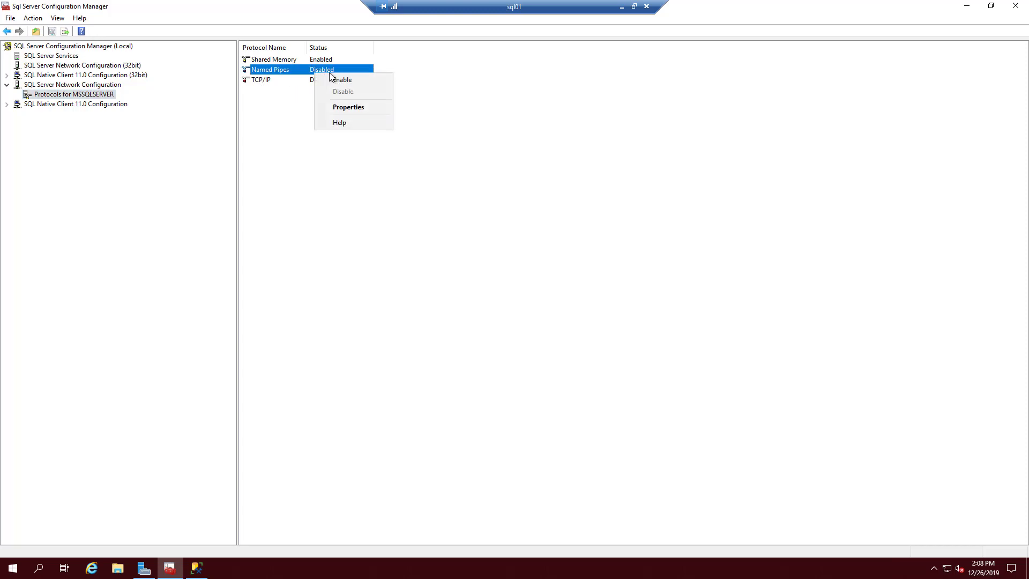
pyautogui.click(380, 80)
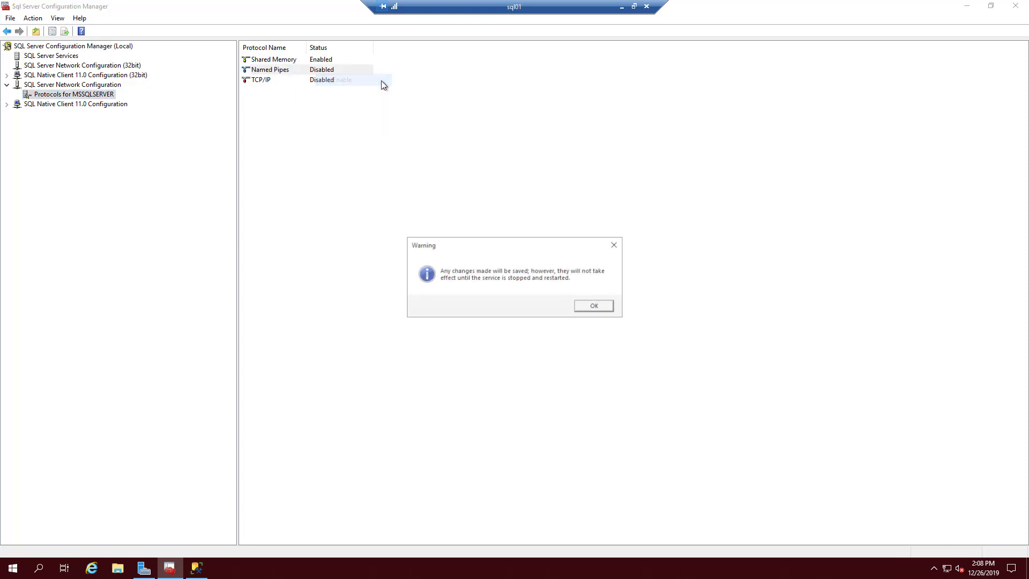
pyautogui.click(593, 304)
pyautogui.click(266, 79)
pyautogui.rightClick(265, 79)
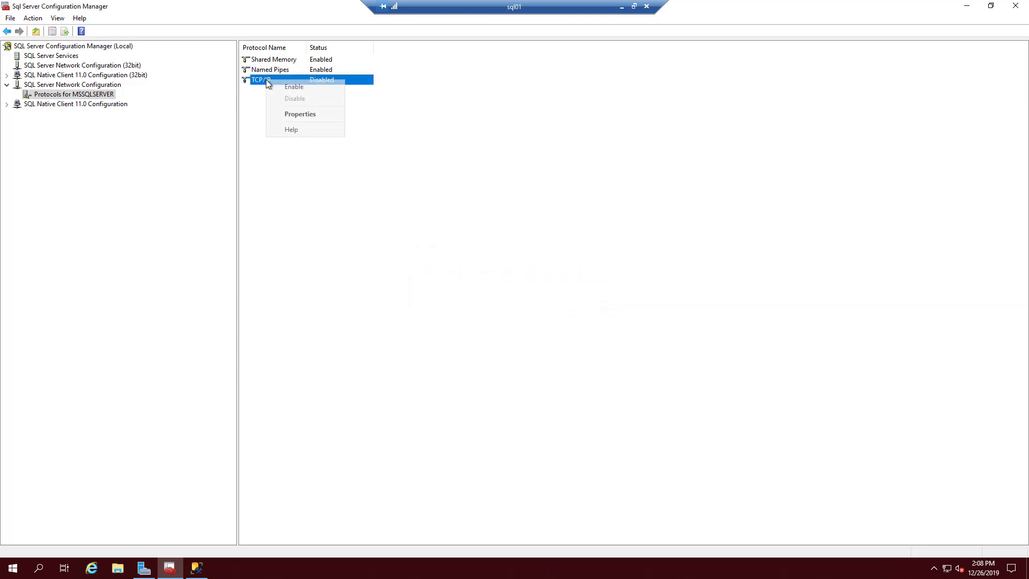
pyautogui.click(318, 89)
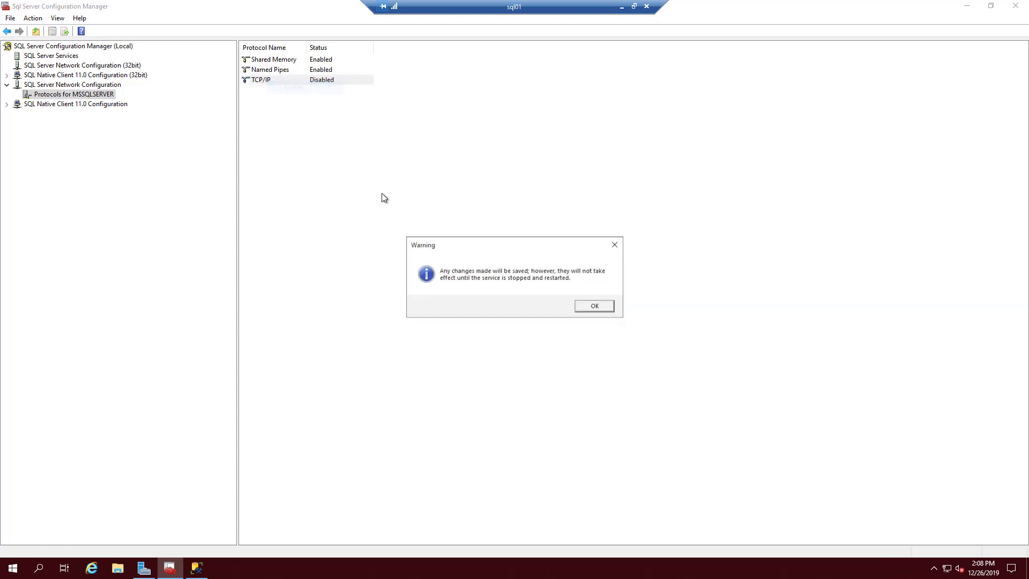
pyautogui.click(599, 308)
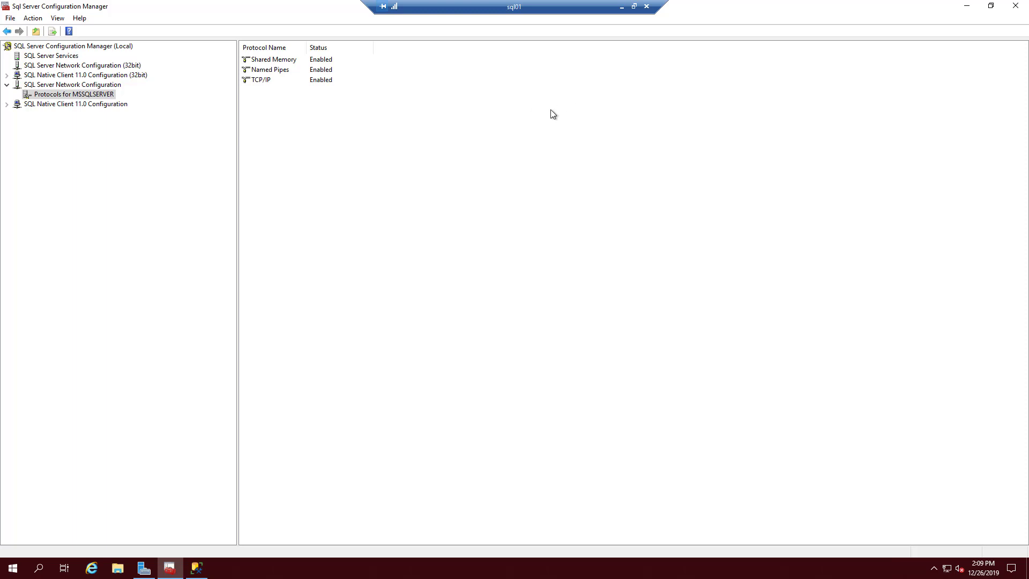
pyautogui.click(261, 80)
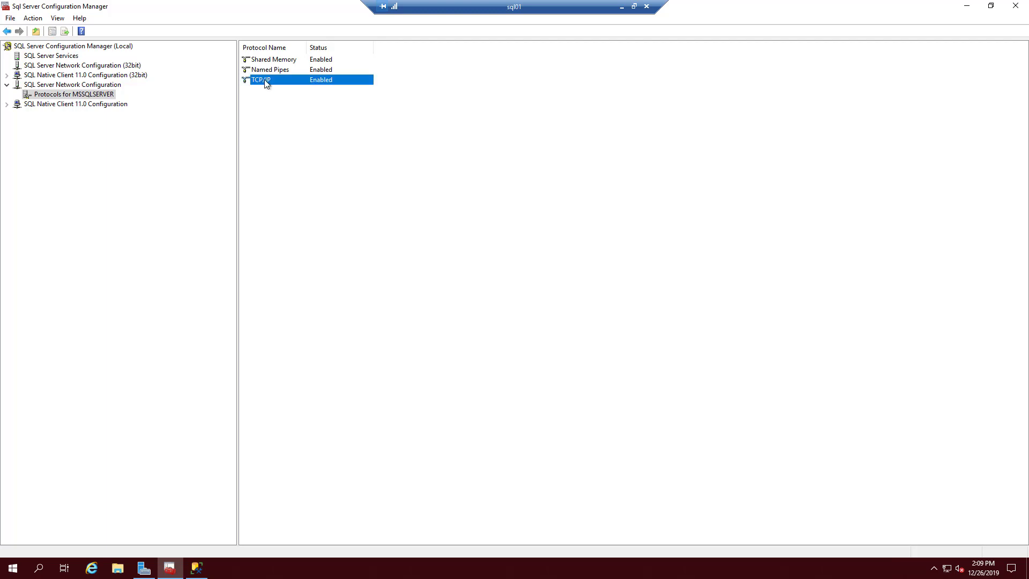
# - Open the TCP/IP protocol properties at the IP Addresses page
pyautogui.rightClick(262, 81)
pyautogui.click(300, 113)
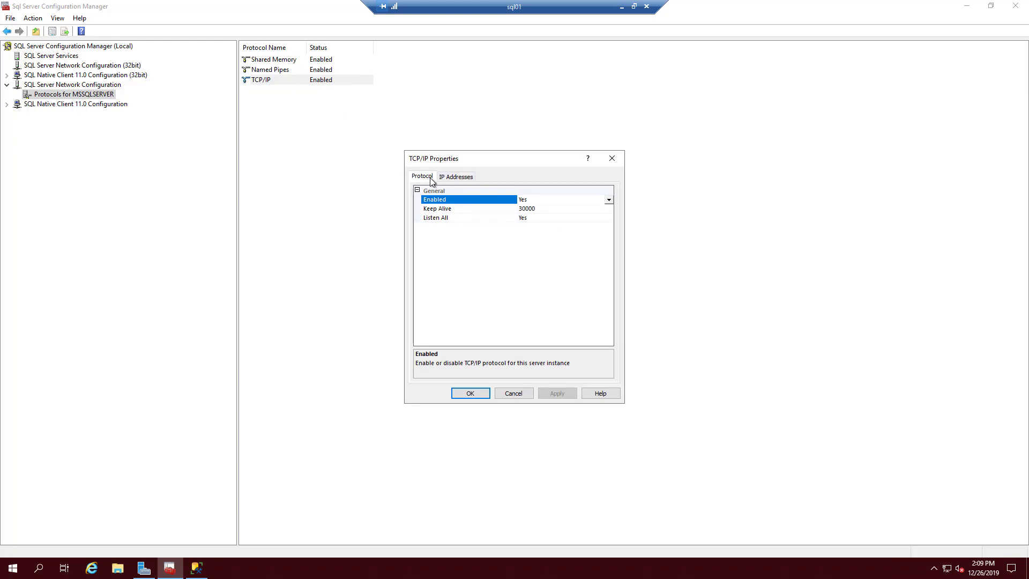
pyautogui.click(463, 177)
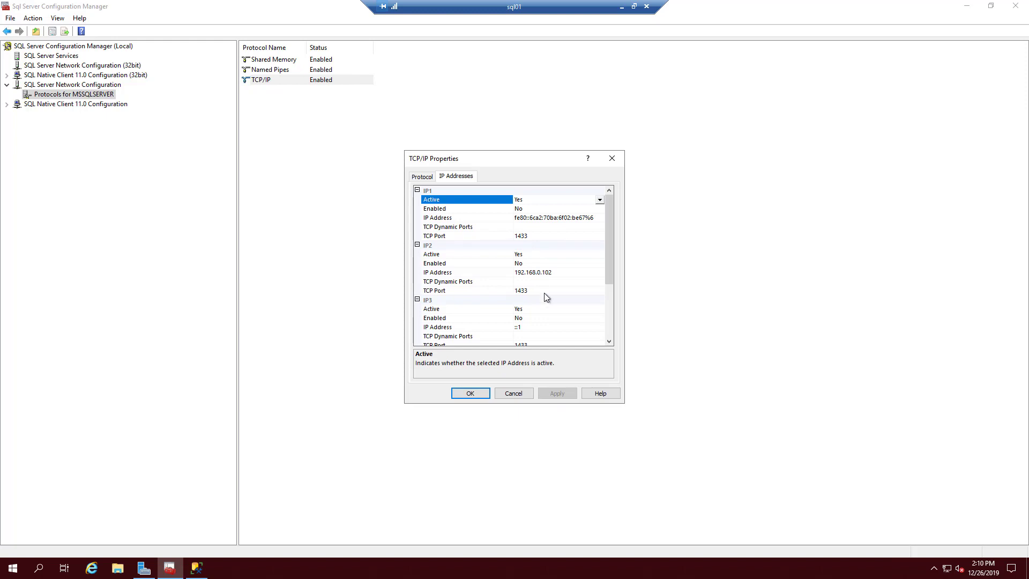
pyautogui.scroll(-1, 545, 300)
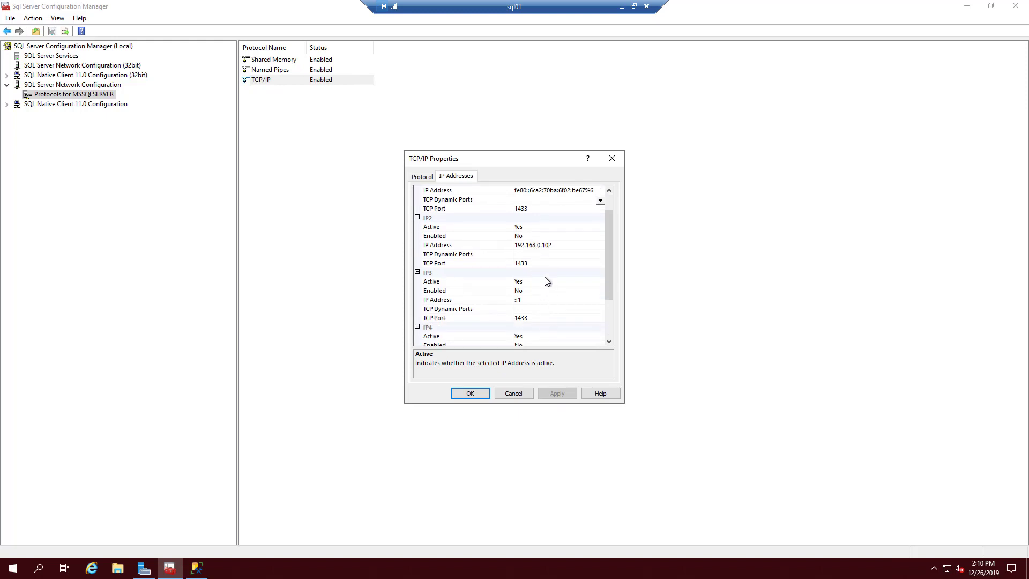
pyautogui.scroll(1, 542, 279)
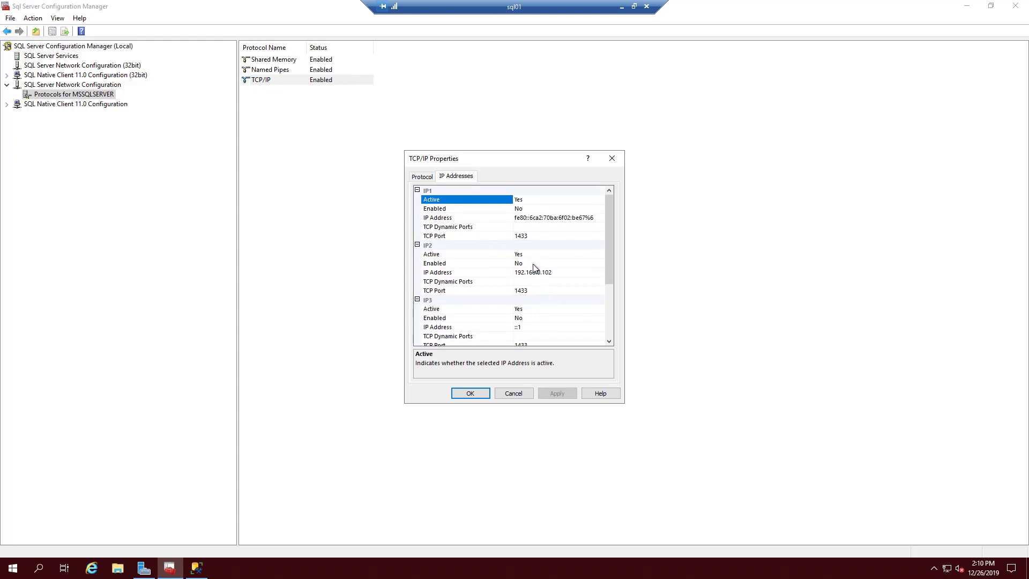
# - Set Enabled to Yes for IP2, IP3 and IP4
pyautogui.click(532, 264)
pyautogui.click(532, 264)
pyautogui.click(529, 276)
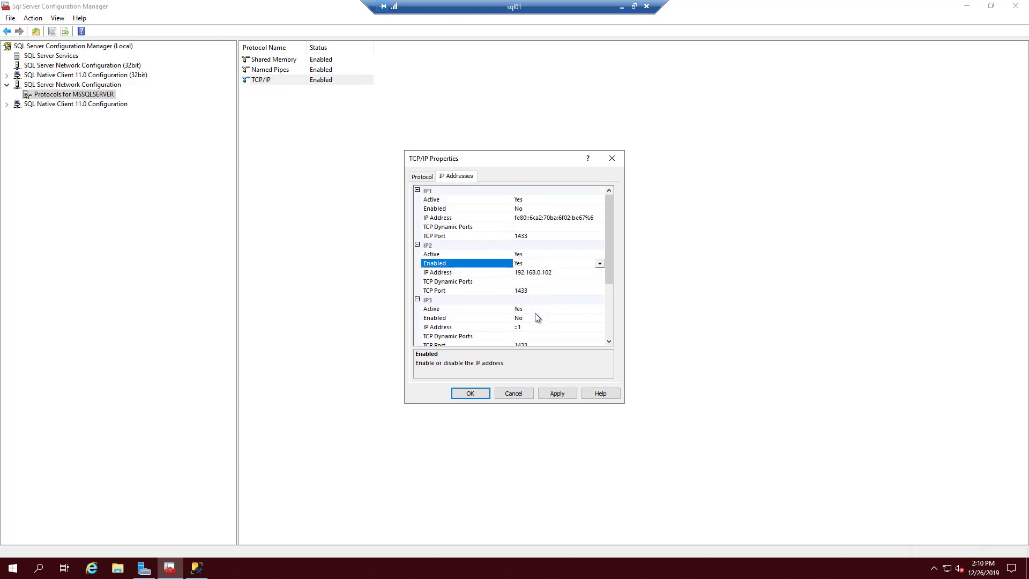
pyautogui.click(535, 318)
pyautogui.click(534, 318)
pyautogui.click(539, 327)
pyautogui.scroll(-2, 551, 323)
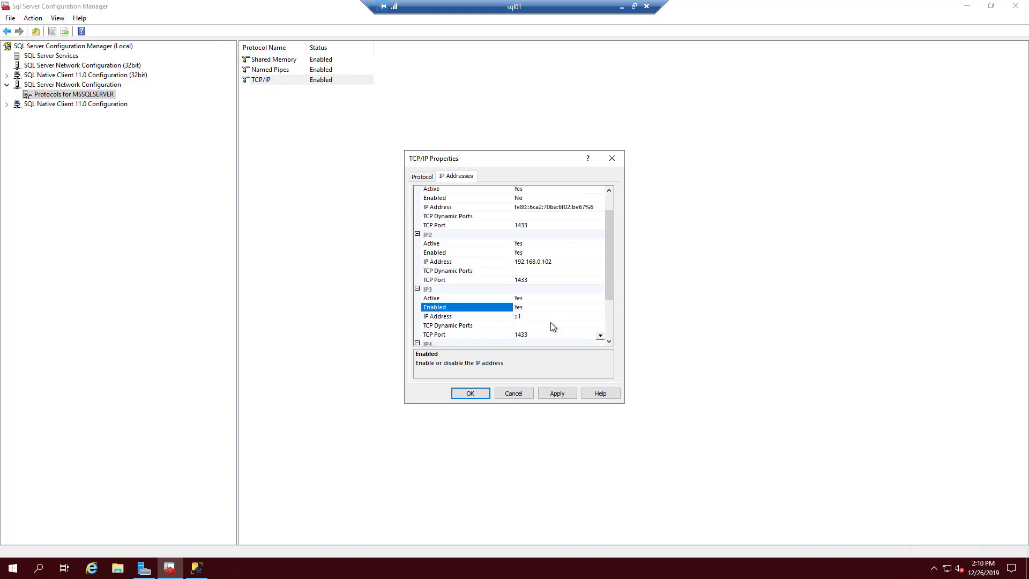
pyautogui.click(537, 316)
pyautogui.click(537, 316)
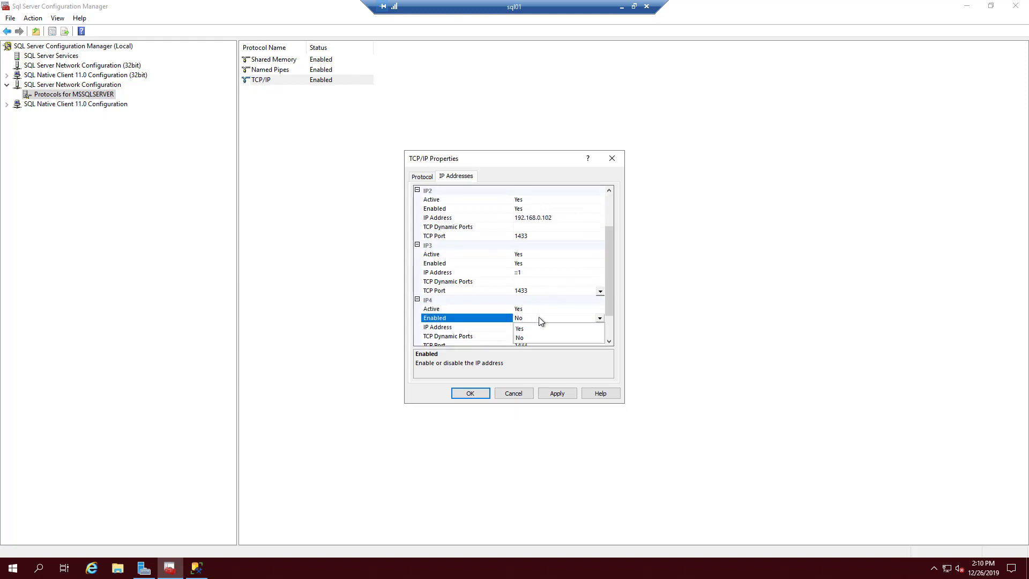
pyautogui.click(576, 328)
# - Set IP1 Enabled to Yes, then apply and save the TCP/IP settings
pyautogui.scroll(-2, 552, 332)
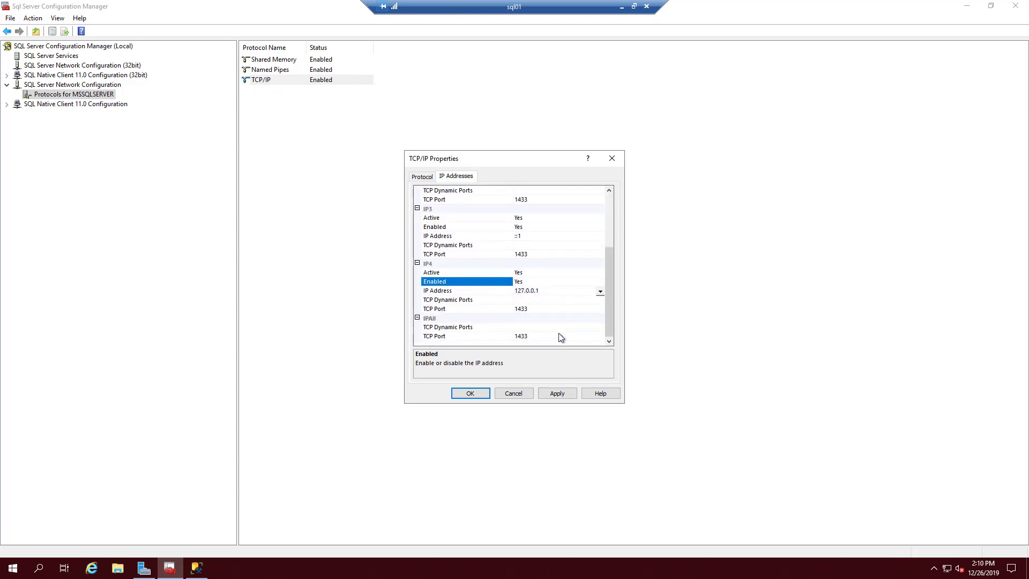
pyautogui.scroll(2, 573, 274)
pyautogui.scroll(2, 573, 274)
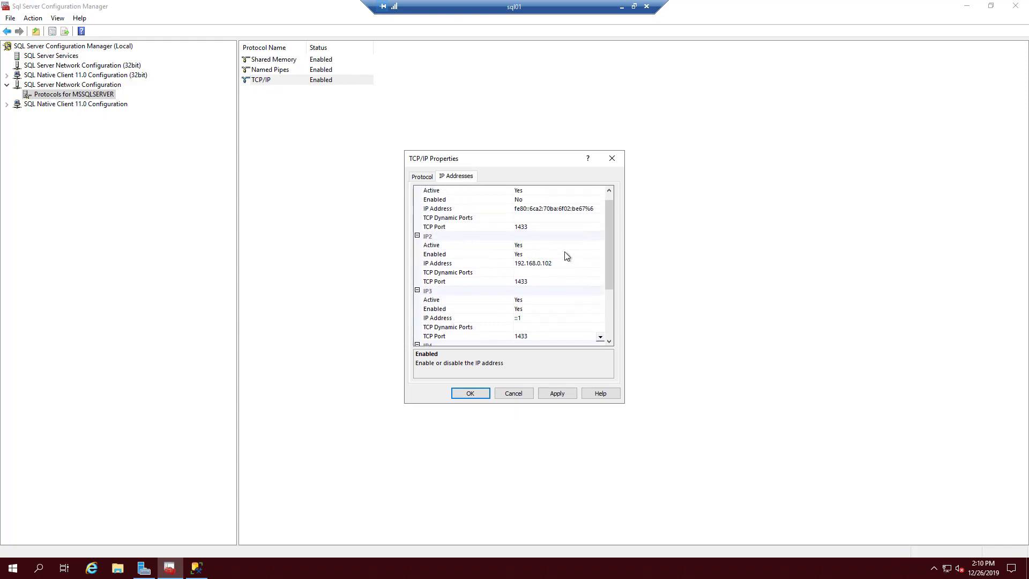
pyautogui.click(526, 209)
pyautogui.click(526, 210)
pyautogui.click(523, 219)
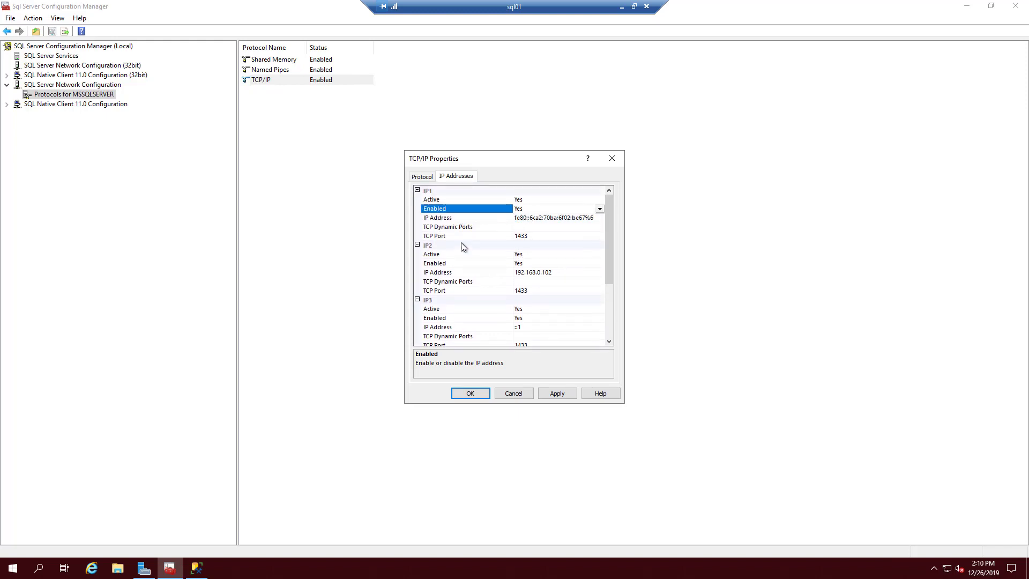
pyautogui.click(570, 395)
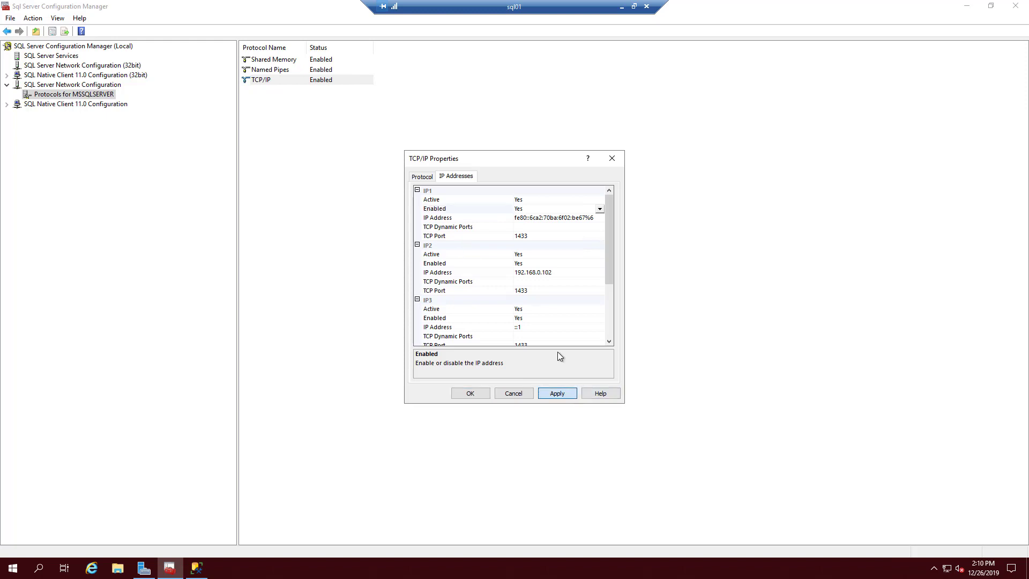
pyautogui.click(567, 395)
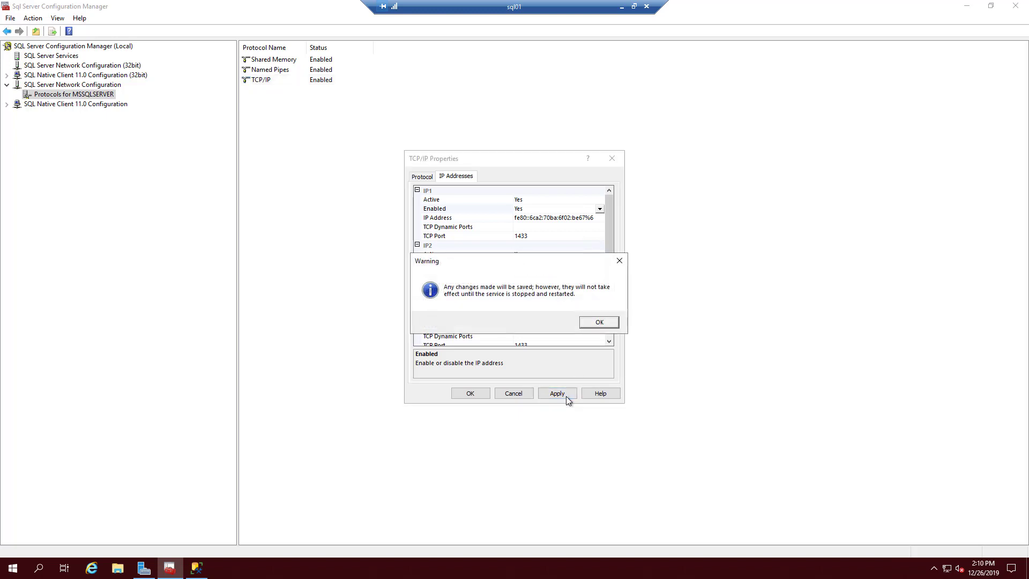
pyautogui.click(599, 321)
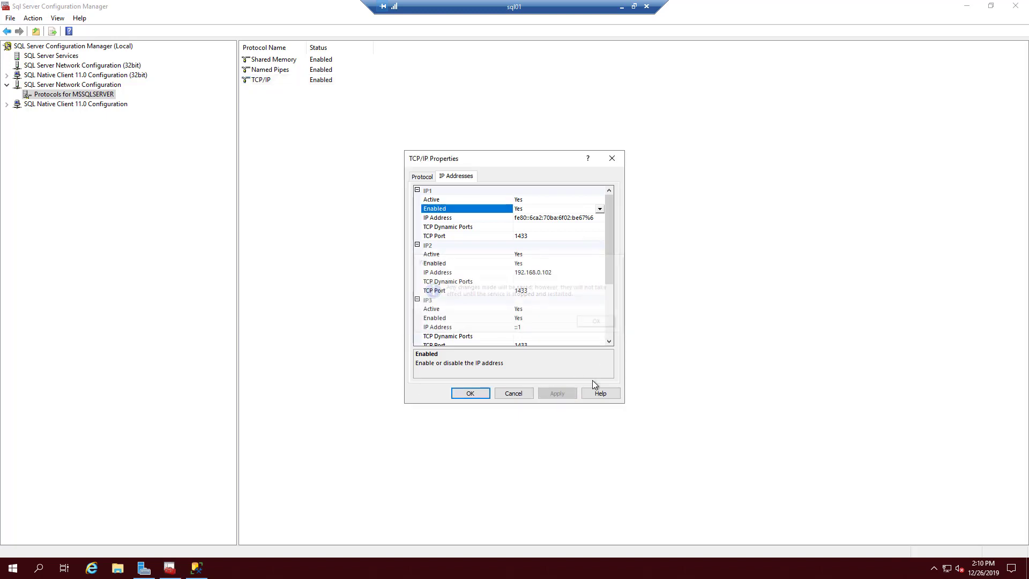
pyautogui.click(466, 394)
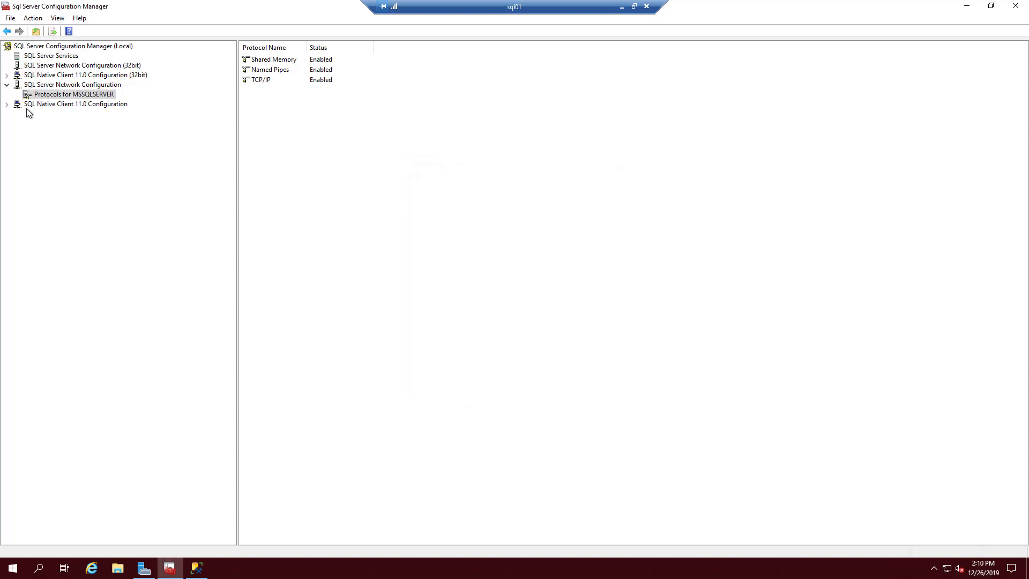
# - Restart the SQL Server (MSSQLSERVER) service from the SQL Server Services list
pyautogui.click(53, 57)
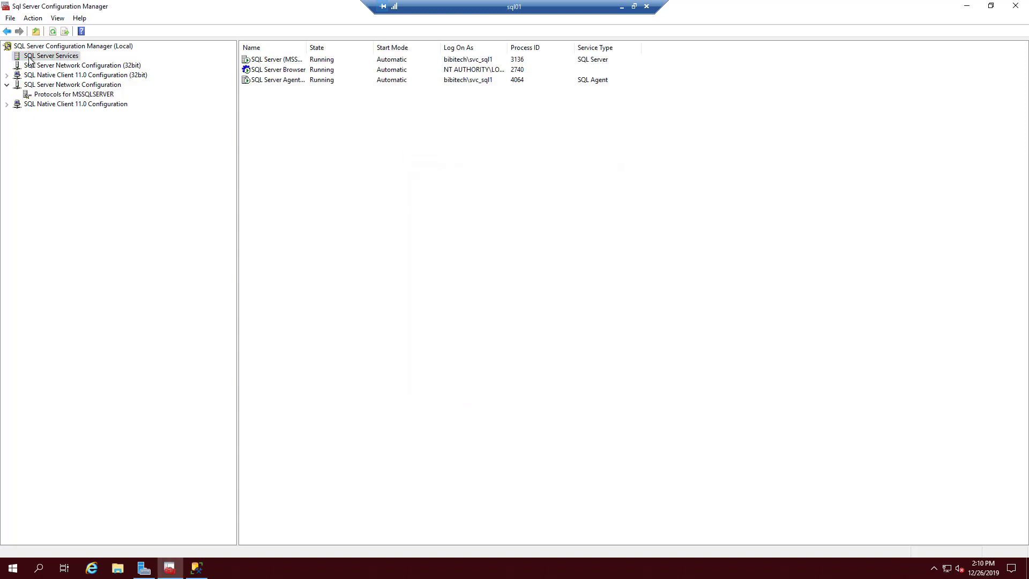
pyautogui.click(281, 63)
pyautogui.rightClick(292, 58)
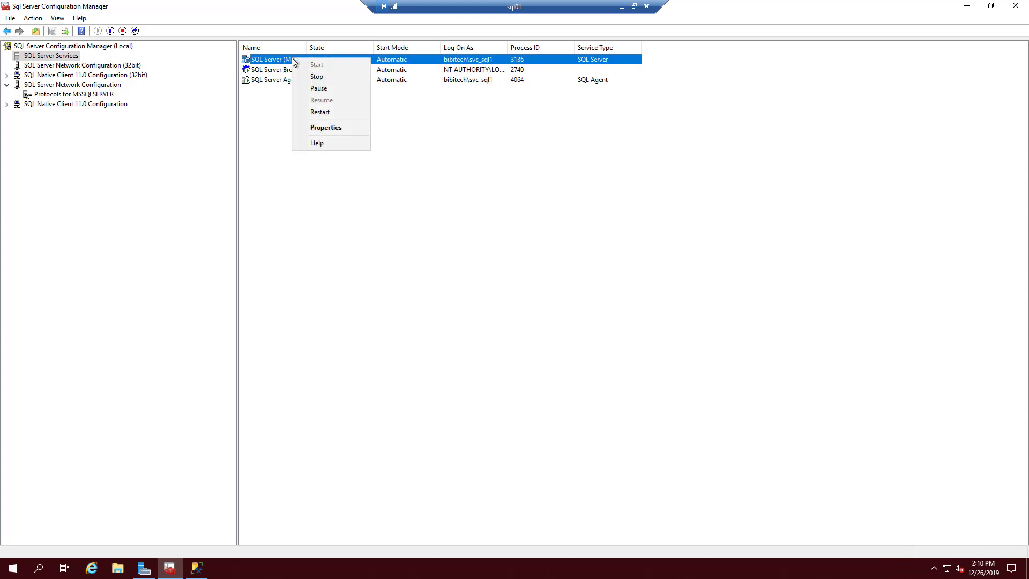
pyautogui.click(346, 112)
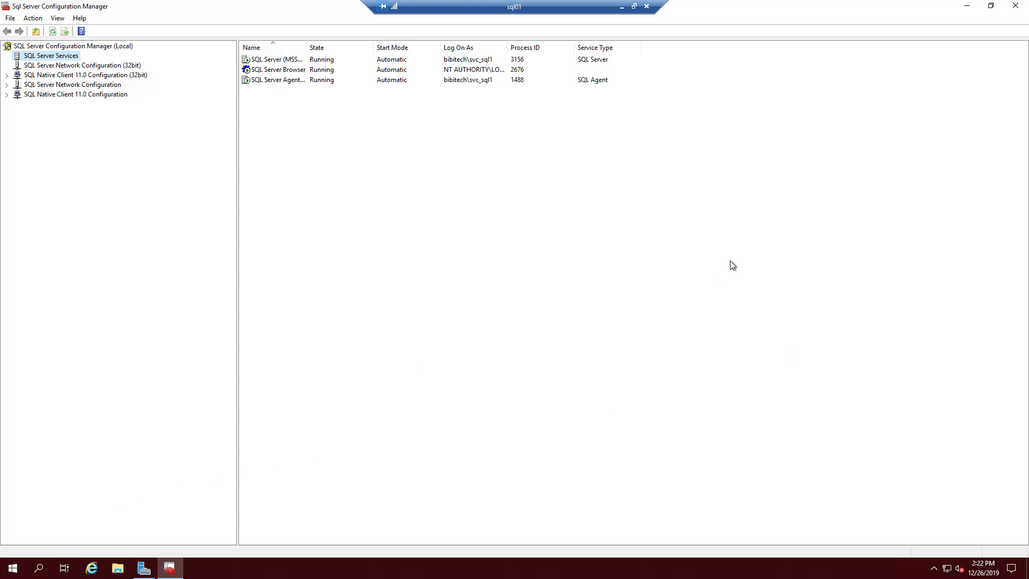
# - Search 'pow' and run Windows PowerShell (x86) as administrator, approving the UAC prompt
pyautogui.click(35, 570)
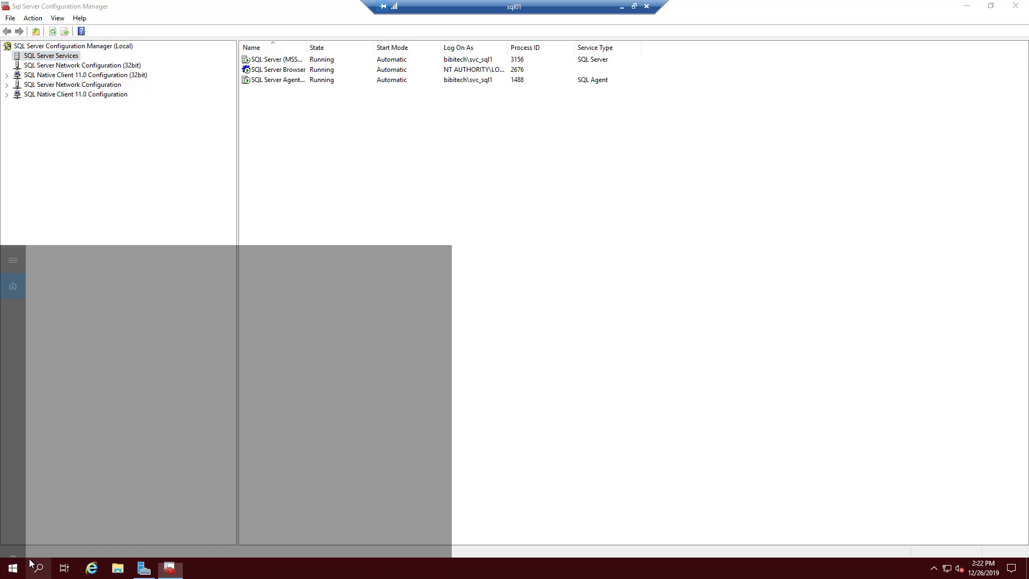
pyautogui.write('s')
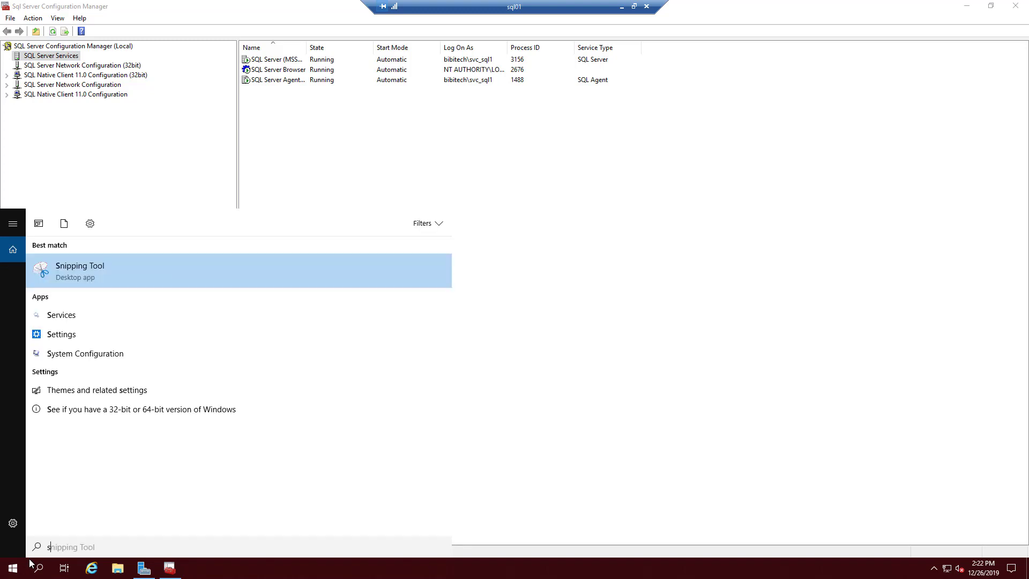
pyautogui.press('BackSpace')
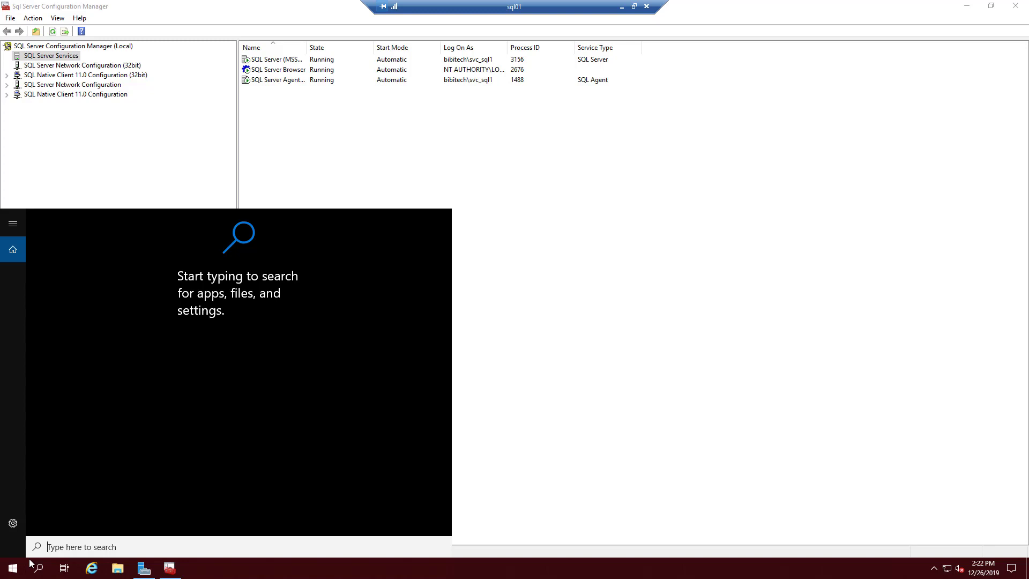
pyautogui.write('pow')
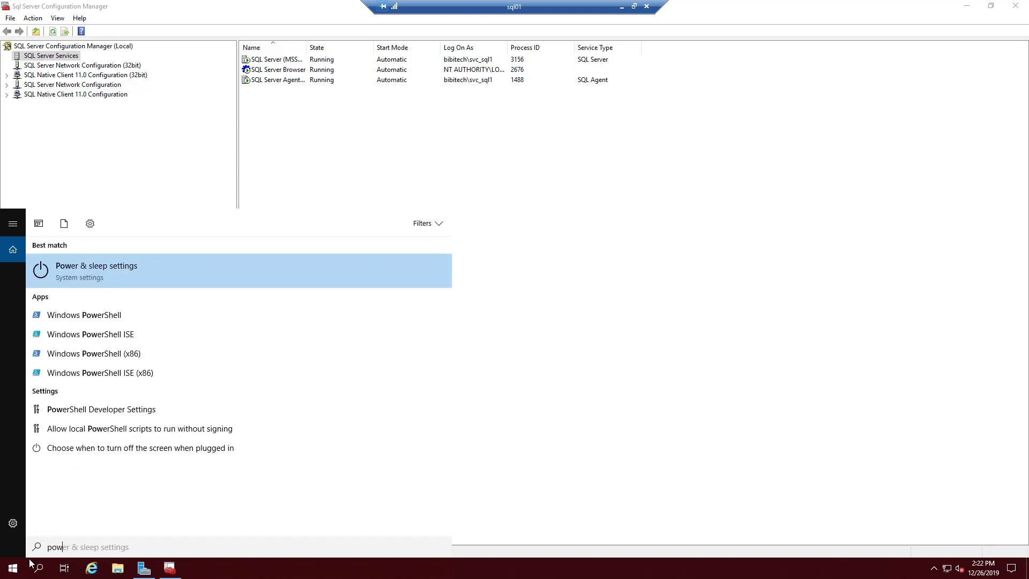
pyautogui.rightClick(132, 353)
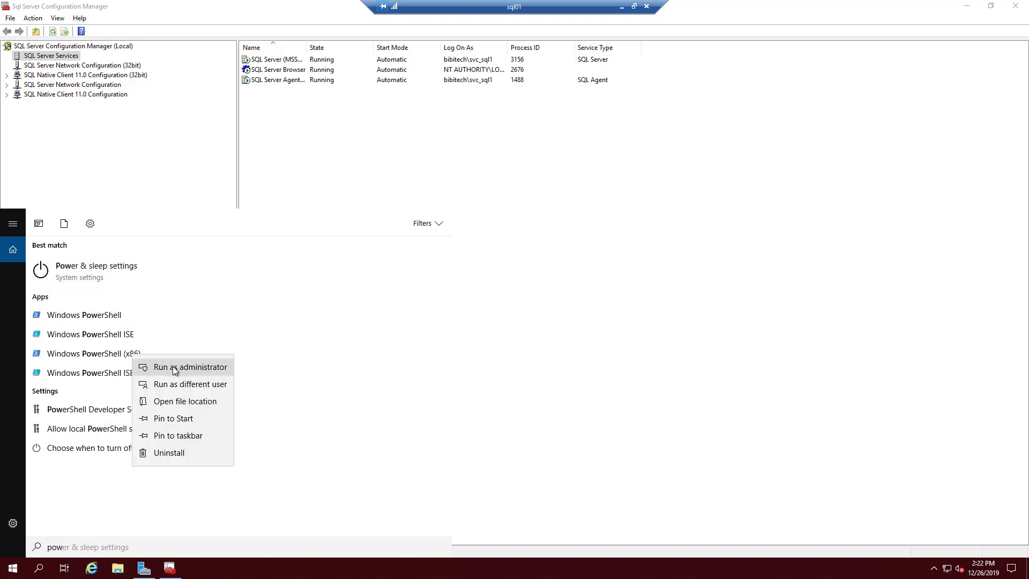
pyautogui.click(174, 369)
pyautogui.click(474, 351)
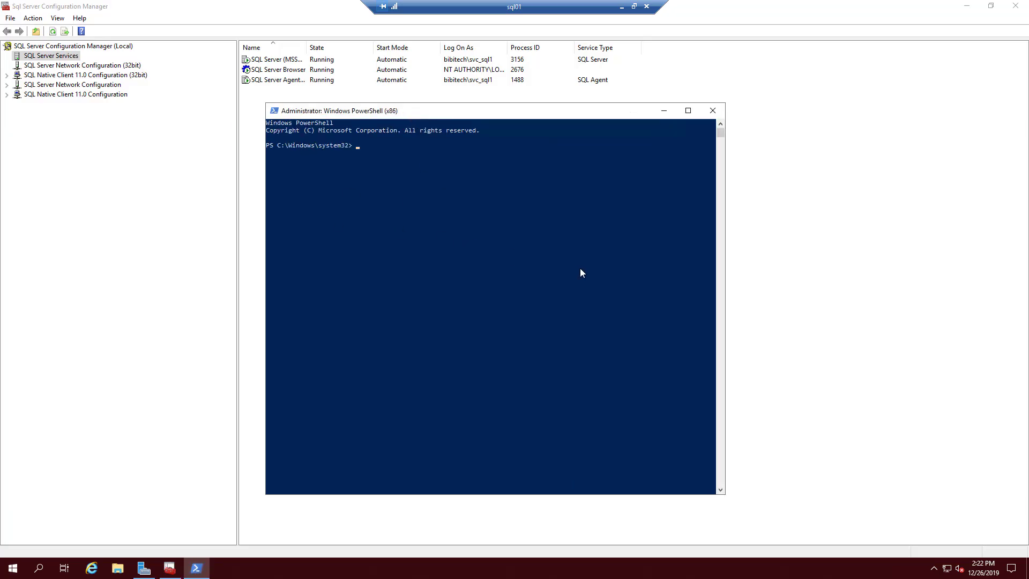
# - Paste and run the New-NetFirewallRule command creating 'SCCM SQL Inbound Ports' for TCP 1433 and 4022
pyautogui.rightClick(402, 213)
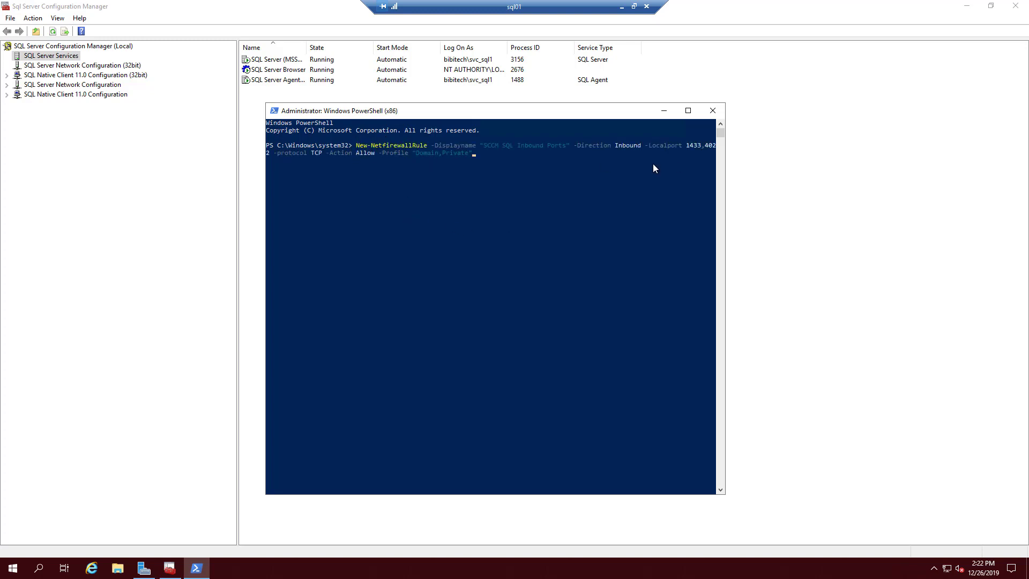
pyautogui.moveTo(725, 215); pyautogui.dragTo(887, 246)
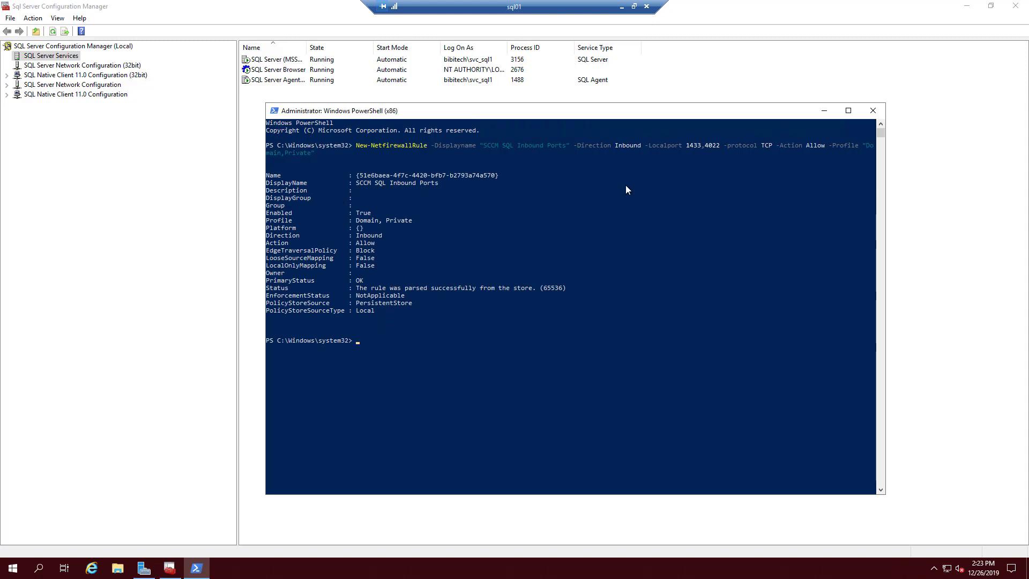
pyautogui.click(38, 567)
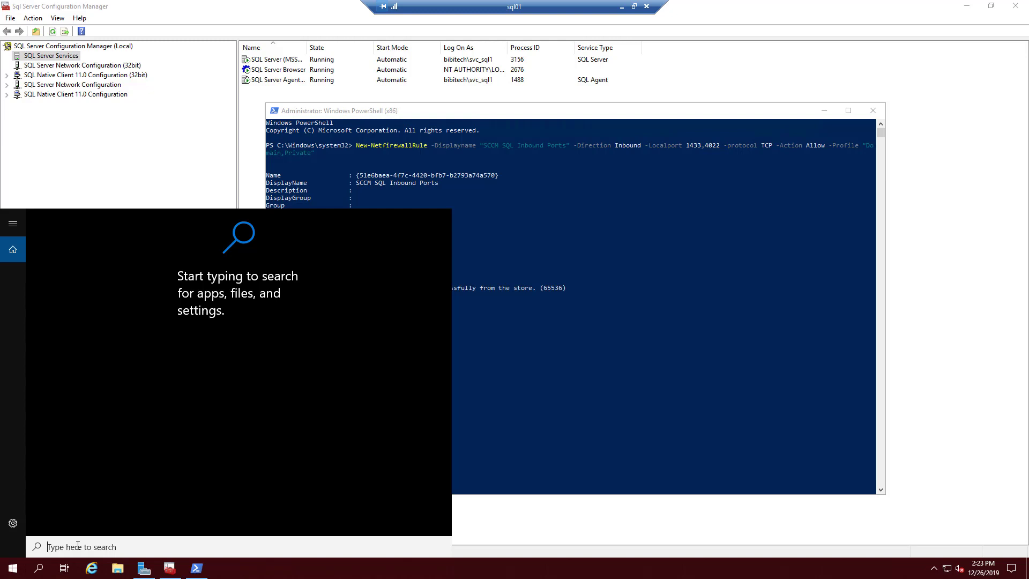
# - Search 'firewall' and launch Windows Defender Firewall with Advanced Security from the results
pyautogui.write('firewall')
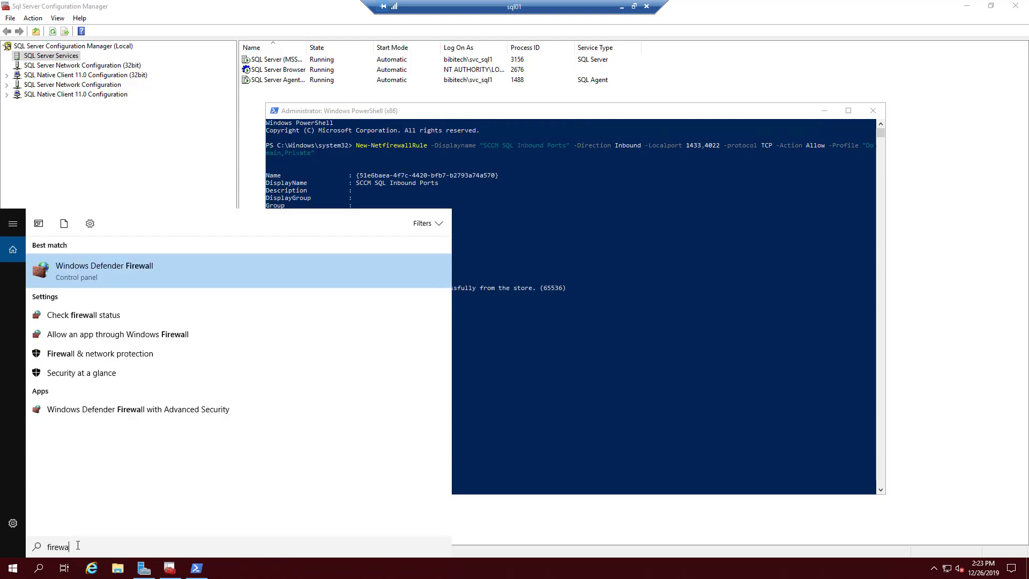
pyautogui.press('Down')
pyautogui.press('Up')
pyautogui.press('Down')
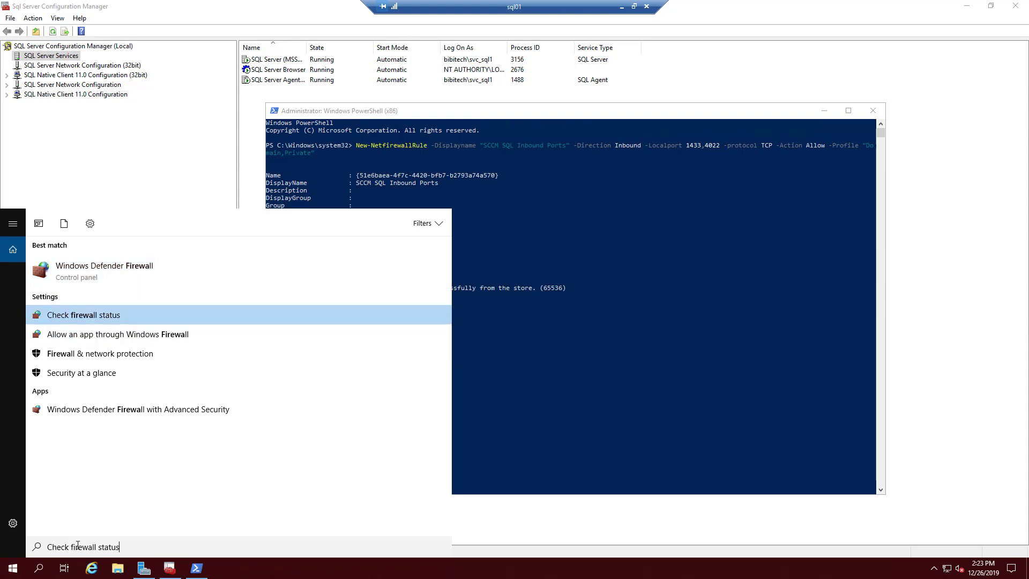
pyautogui.press('Down')
pyautogui.press('Down')
pyautogui.press('Down')
pyautogui.press('Down')
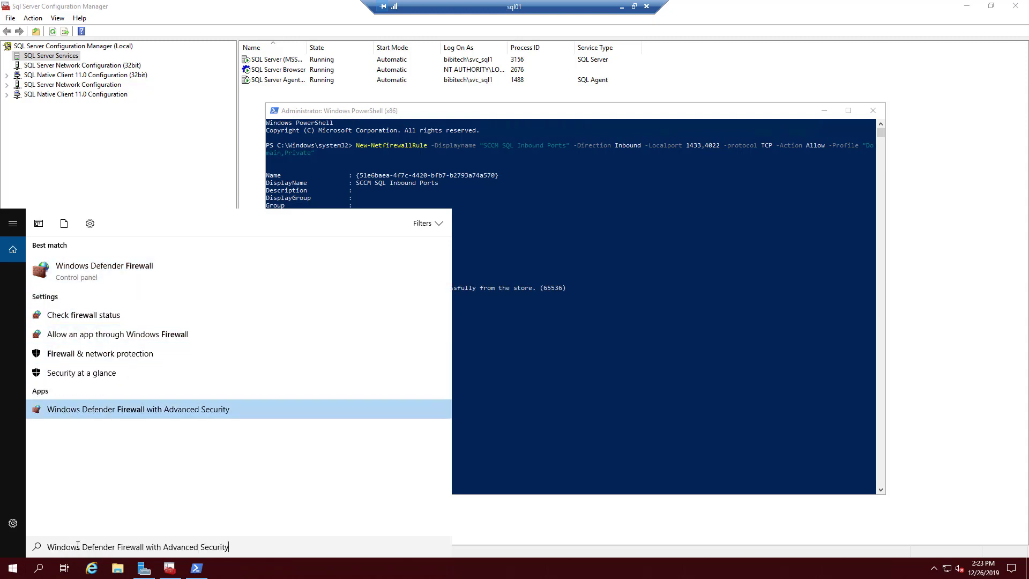
pyautogui.press('Return')
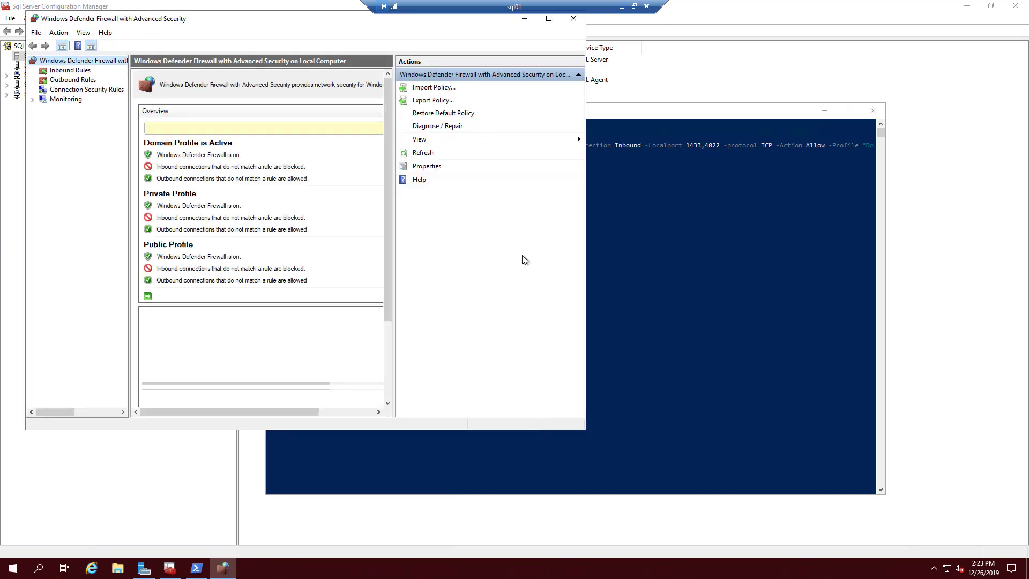
# - Under Inbound Rules, check that SCCM SQL Inbound Ports lists TCP 1433 and 4022, cancel, and minimise the console
pyautogui.click(59, 71)
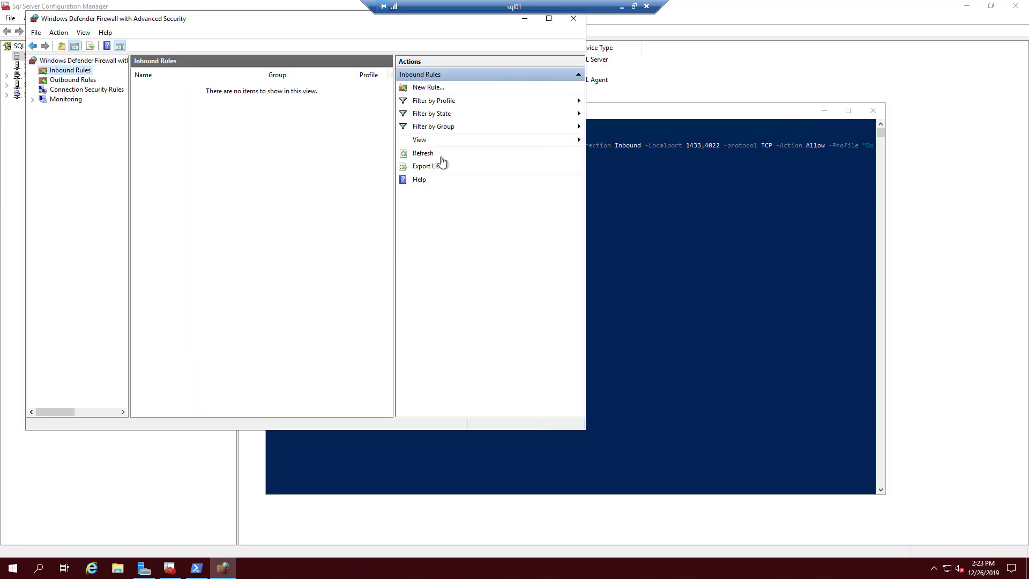
pyautogui.moveTo(586, 288); pyautogui.dragTo(820, 301)
pyautogui.click(175, 88)
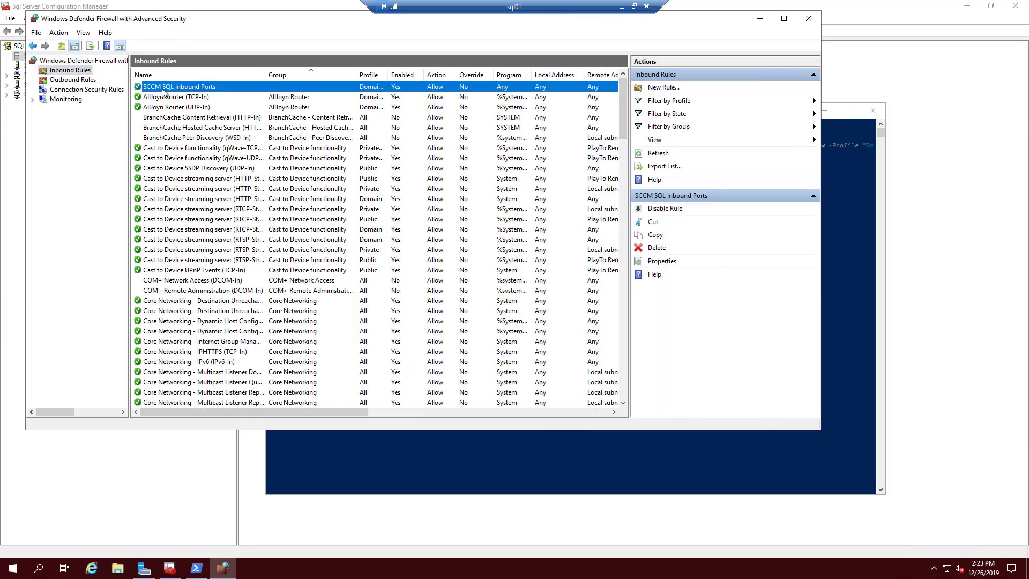
pyautogui.doubleClick(207, 86)
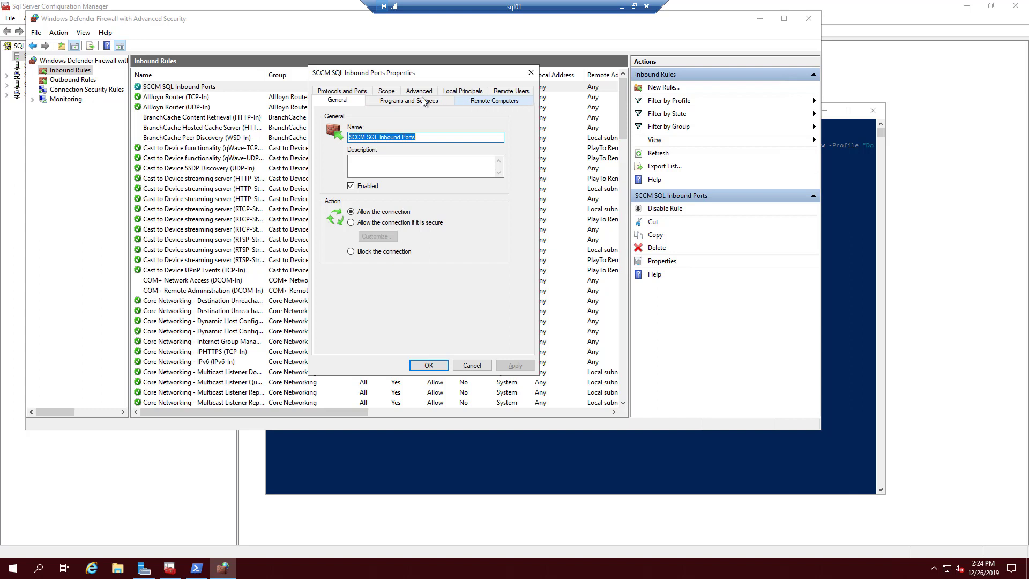
pyautogui.click(348, 93)
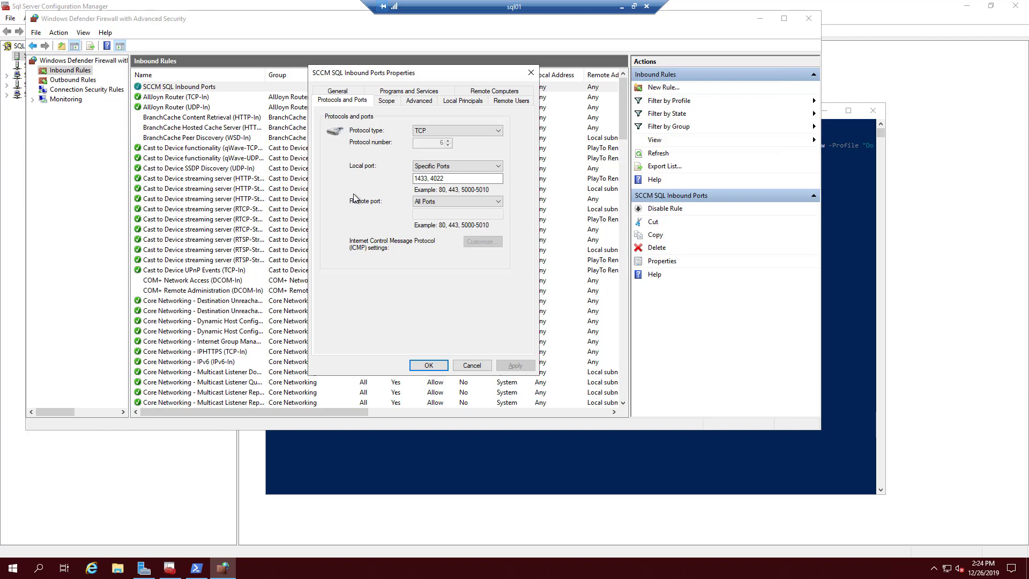
pyautogui.click(472, 365)
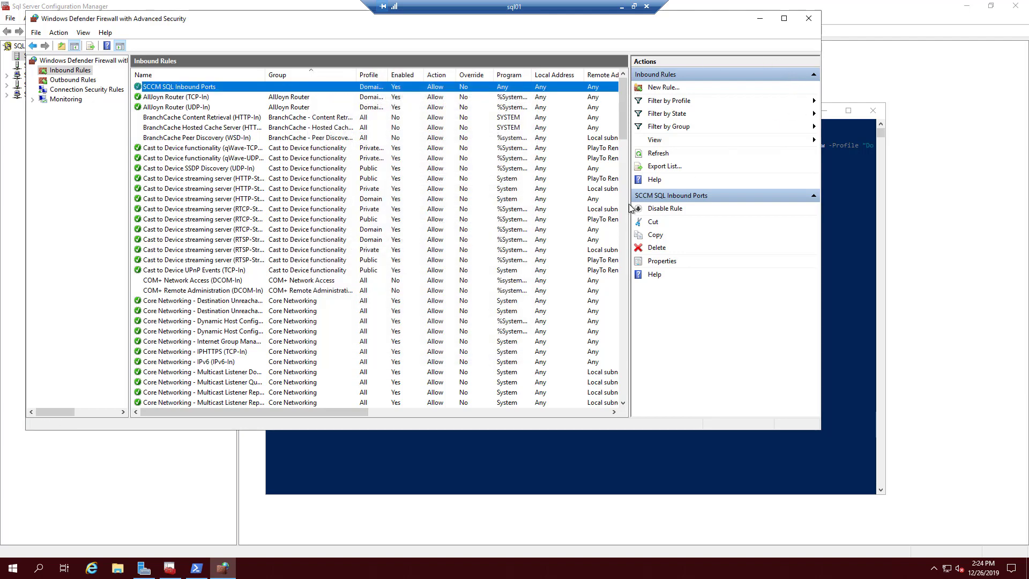
pyautogui.click(761, 19)
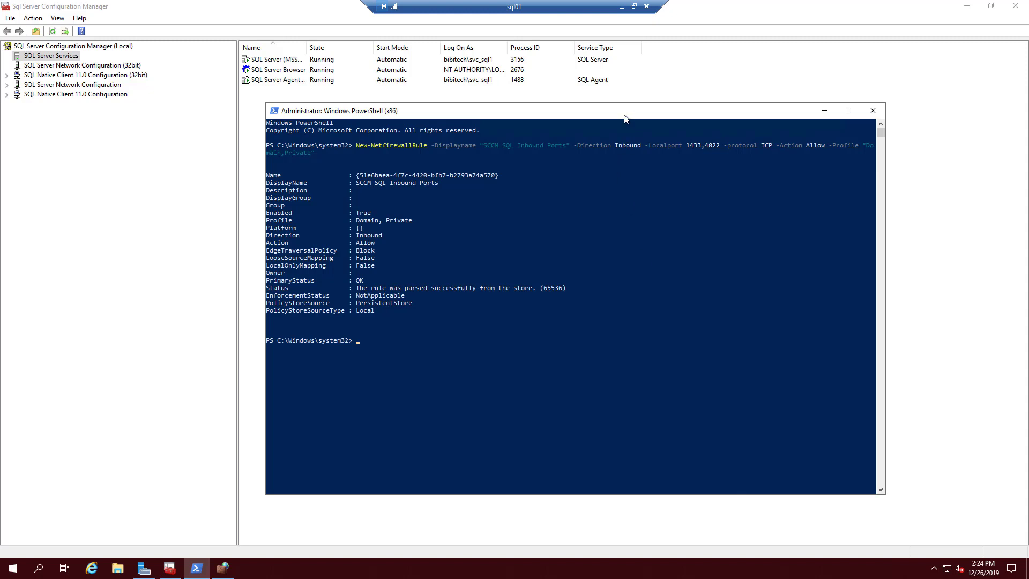
pyautogui.moveTo(624, 118); pyautogui.dragTo(509, 113)
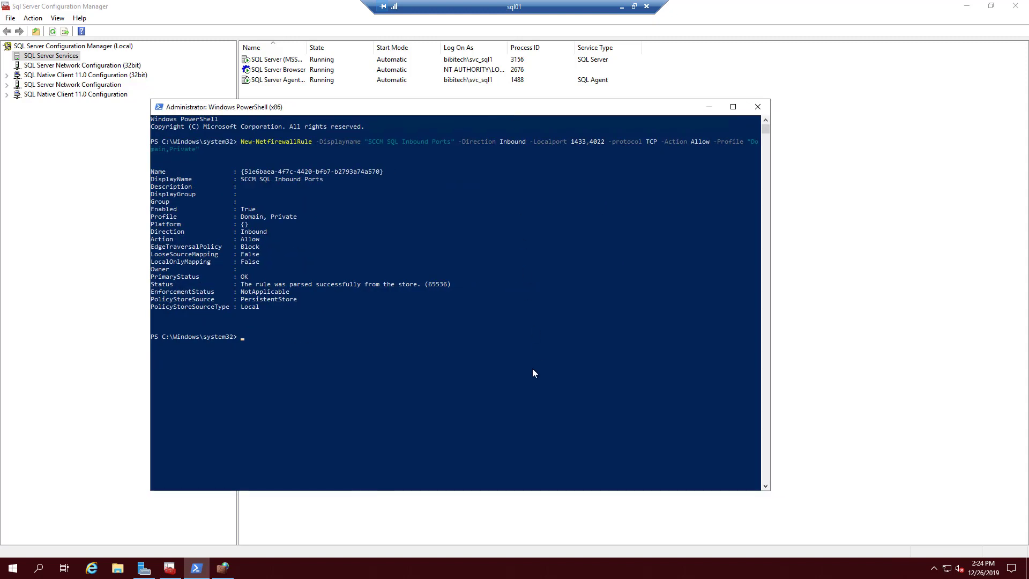